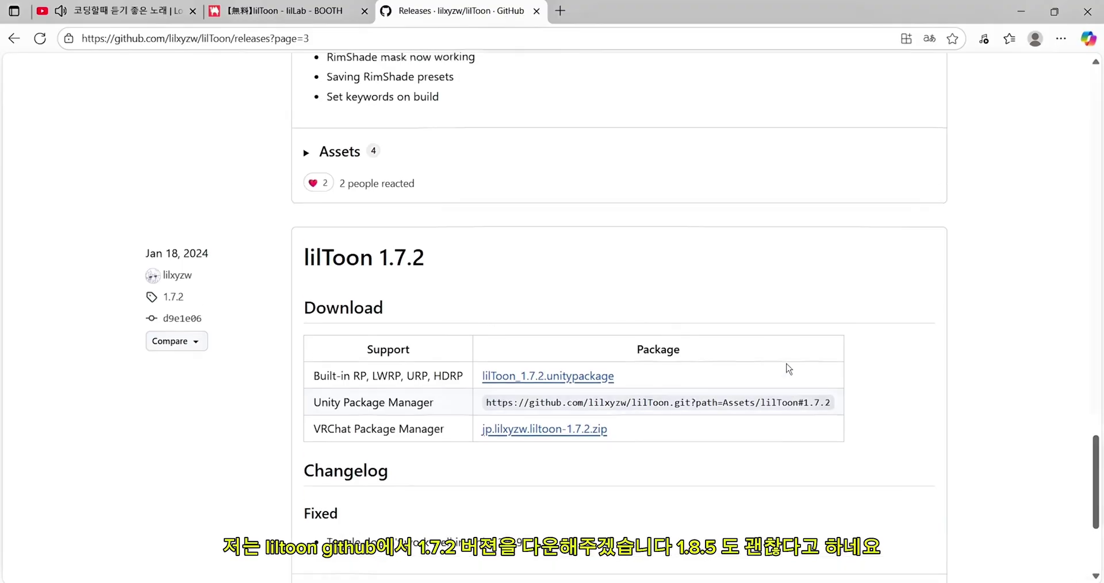
# Scroll the lilToon releases to version 1.7.2 and highlight the lilToon_1.7.2.unitypackage Built-in RP download.
pyautogui.scroll(3, 789, 369)
pyautogui.scroll(-5, 862, 403)
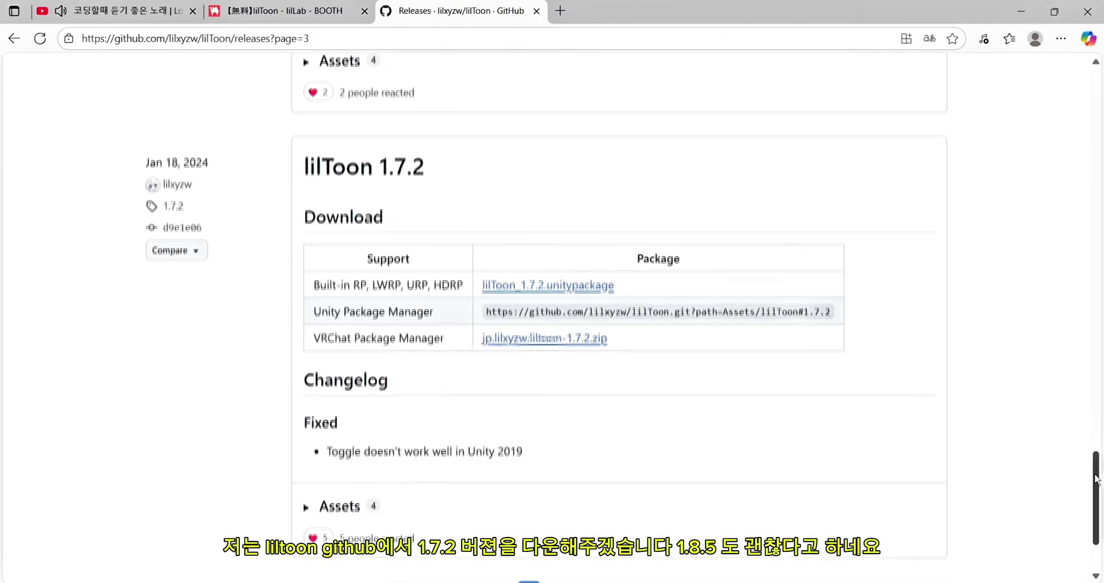
pyautogui.moveTo(1090, 490); pyautogui.dragTo(1096, 529)
pyautogui.scroll(5, 503, 403)
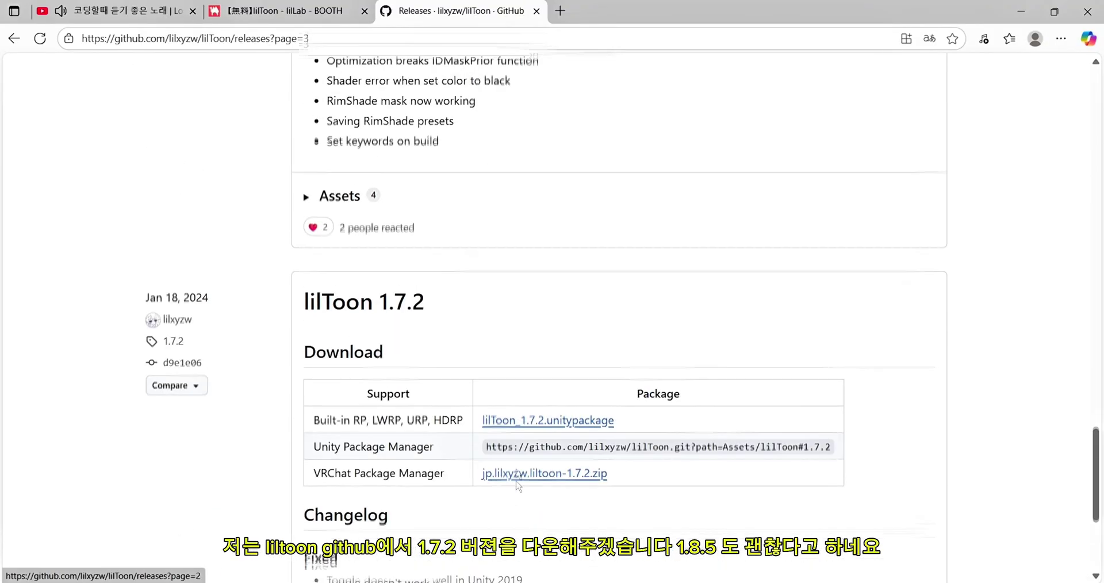
pyautogui.scroll(5, 510, 339)
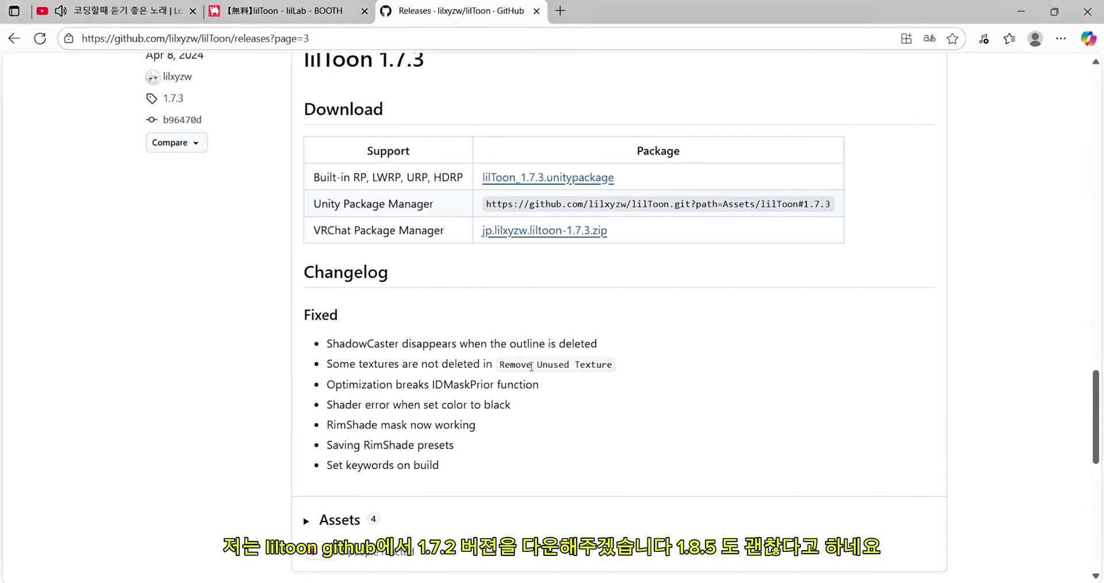
pyautogui.scroll(10, 529, 368)
pyautogui.scroll(4, 529, 368)
pyautogui.scroll(3, 531, 370)
pyautogui.scroll(3, 316, 417)
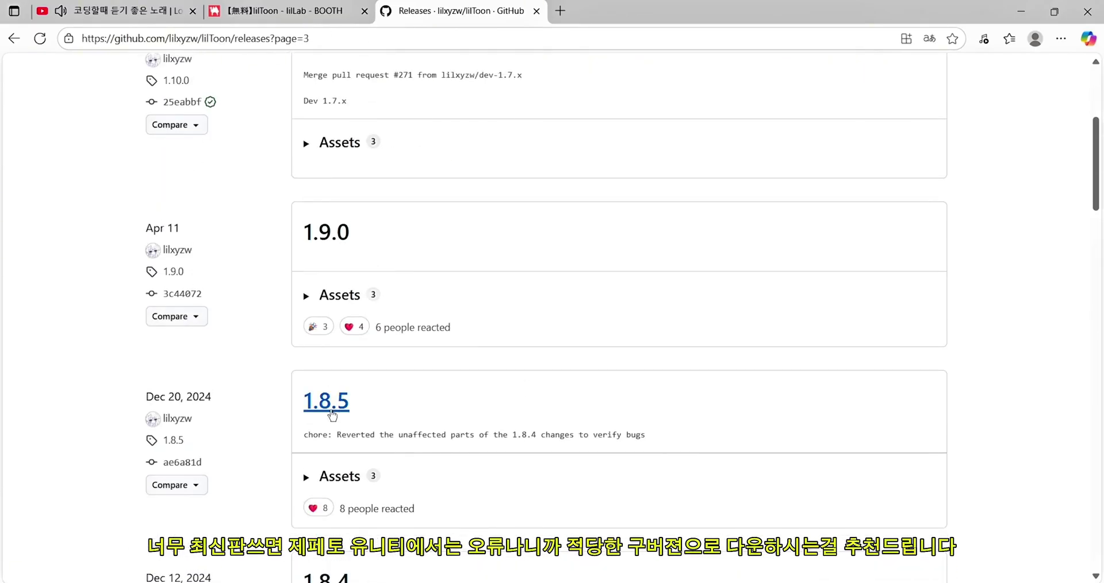
pyautogui.scroll(5, 316, 419)
pyautogui.scroll(-5, 318, 413)
pyautogui.scroll(-8, 318, 412)
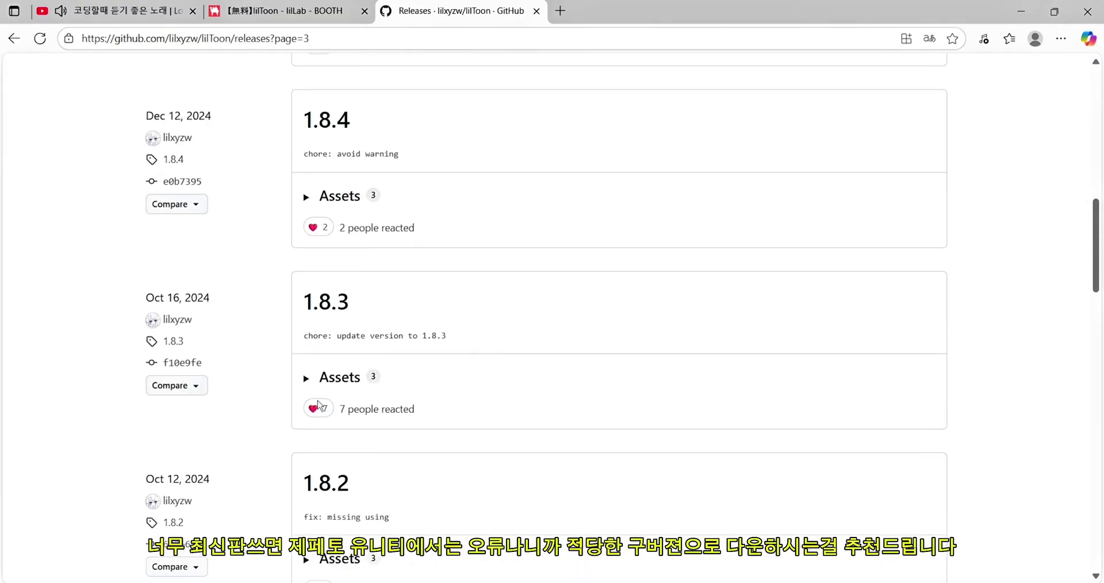
pyautogui.scroll(-12, 320, 403)
pyautogui.scroll(-5, 323, 394)
pyautogui.scroll(-6, 326, 391)
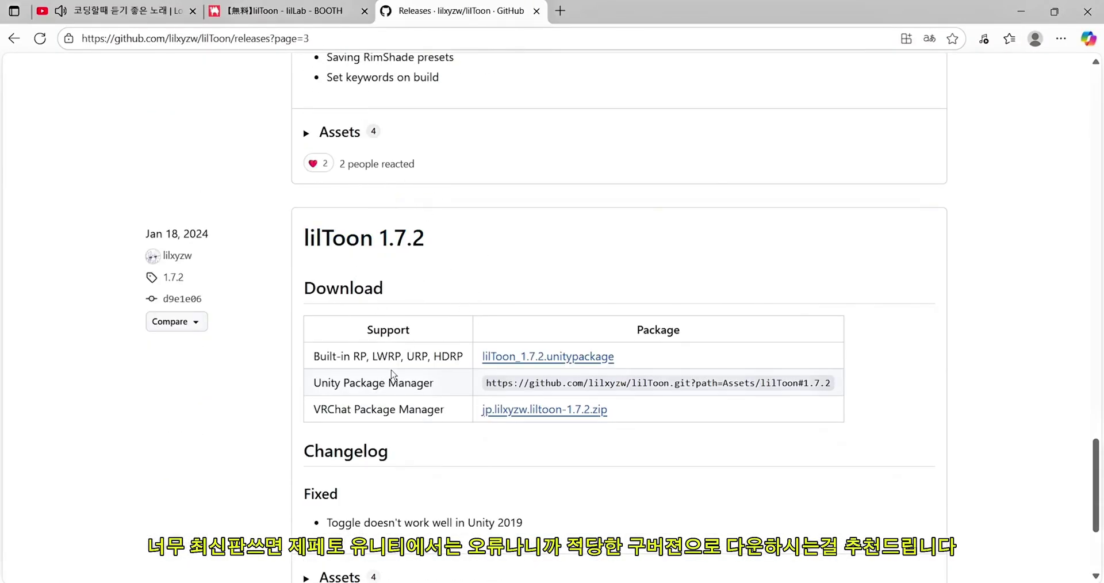
pyautogui.moveTo(314, 356); pyautogui.dragTo(615, 358)
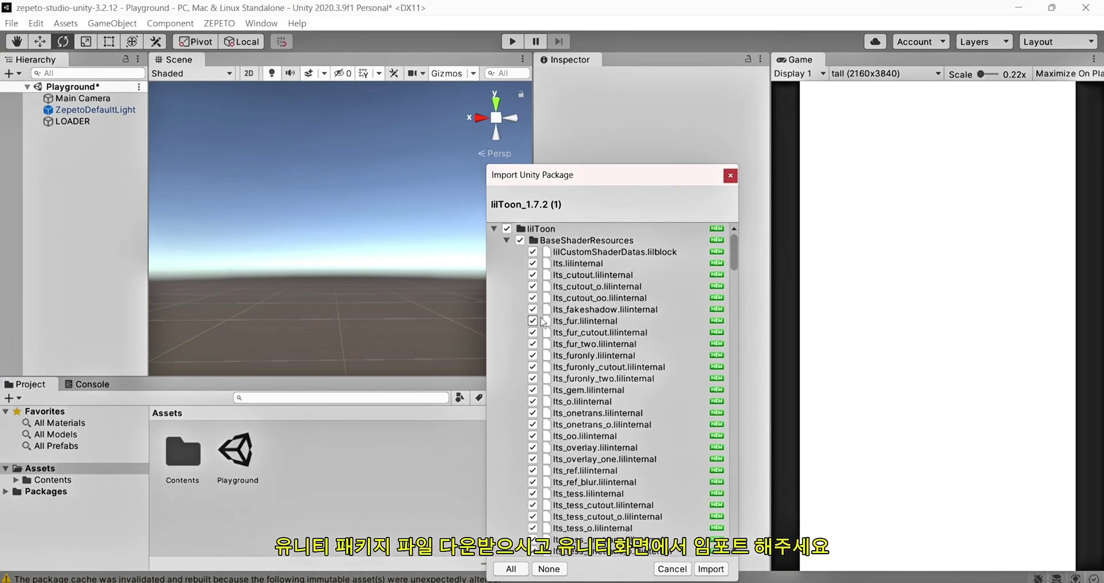
# Import the lilToon 1.7.2 package and check the new lilToon folder in Assets.
pyautogui.click(711, 570)
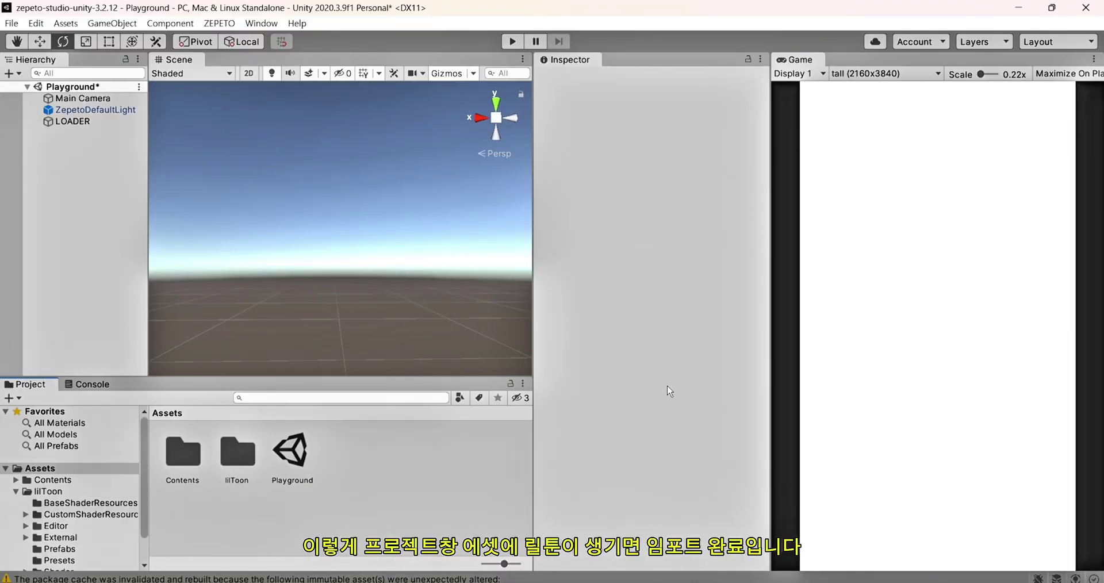
pyautogui.doubleClick(228, 475)
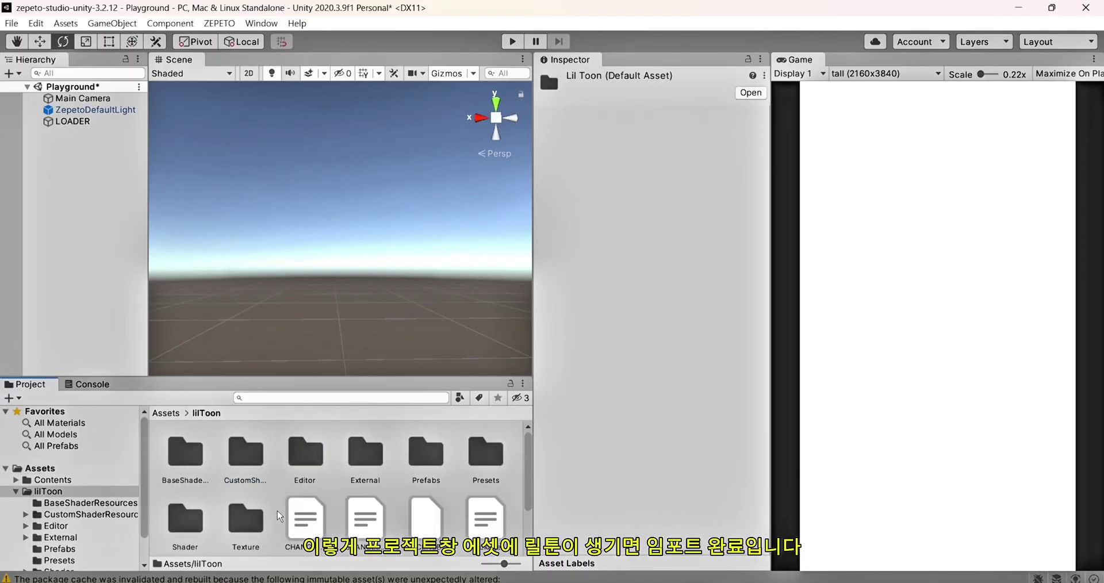
pyautogui.click(165, 413)
# Check the LOADER's character id and enter Play mode to load the character.
pyautogui.click(78, 122)
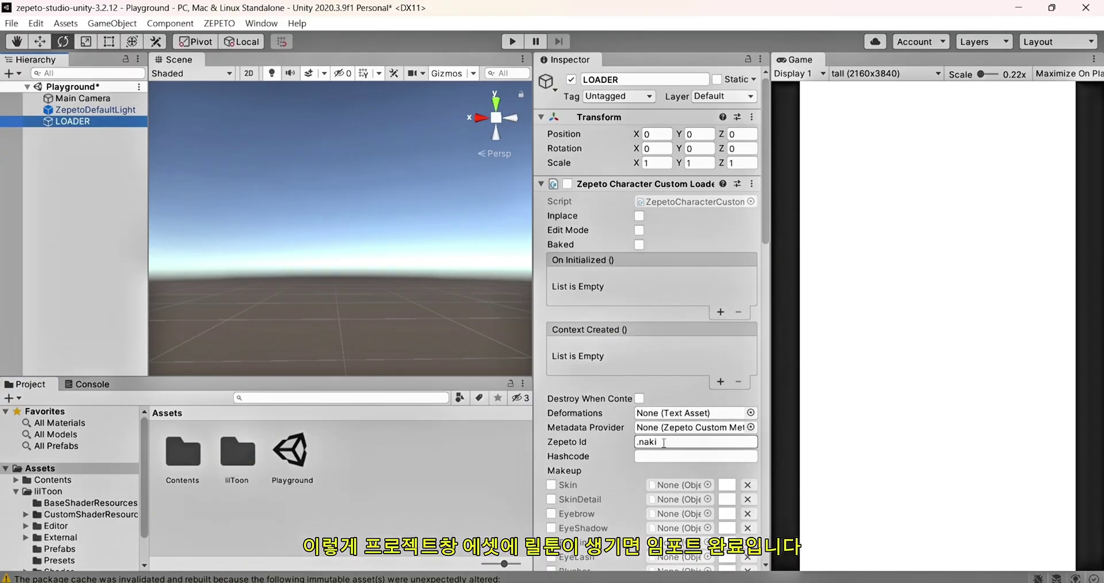
pyautogui.click(663, 441)
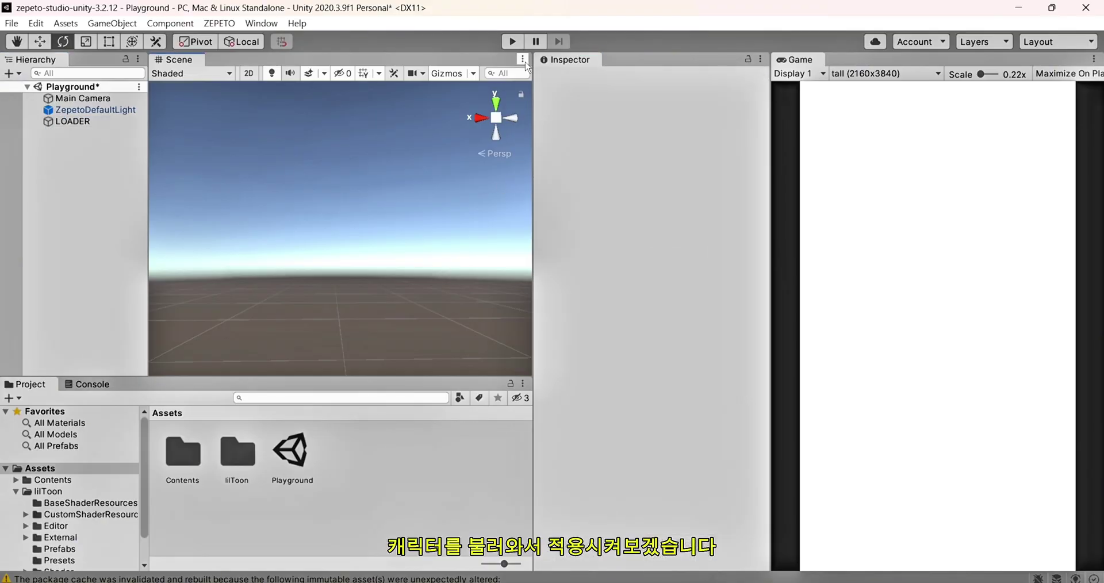
pyautogui.click(512, 41)
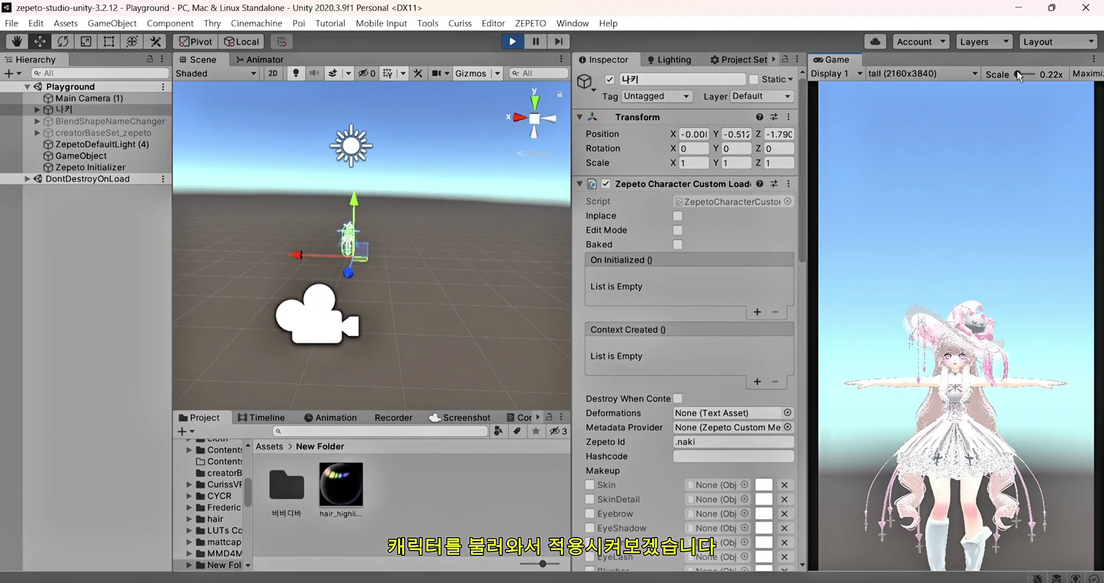
# Set all character mesh parts to cast Two Sided shadows and receive shadows.
pyautogui.moveTo(1018, 75); pyautogui.dragTo(1022, 74)
pyautogui.click(318, 294)
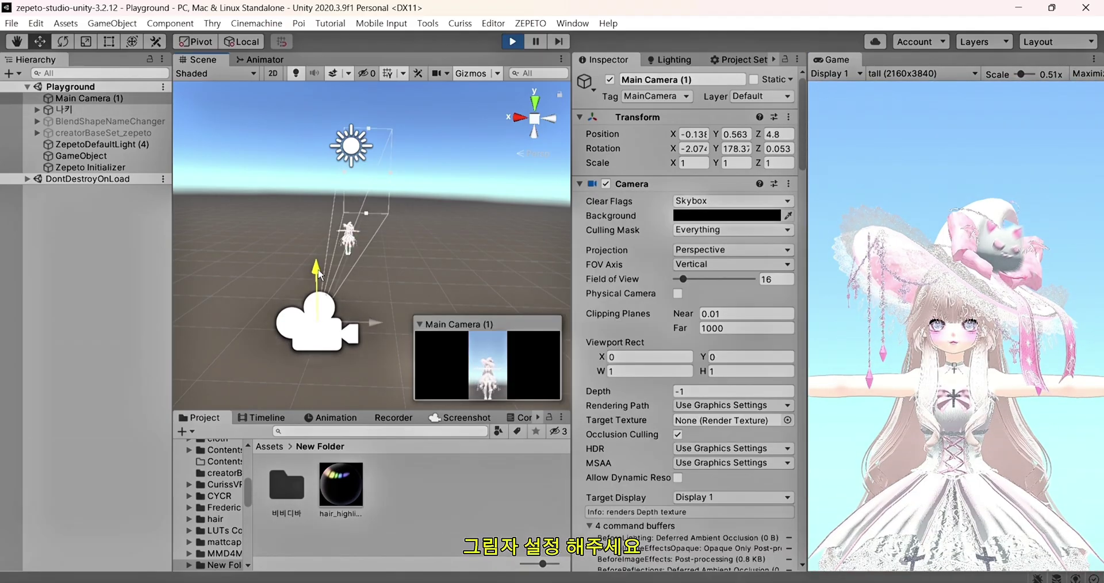
pyautogui.click(330, 237)
pyautogui.moveTo(306, 192); pyautogui.dragTo(440, 311)
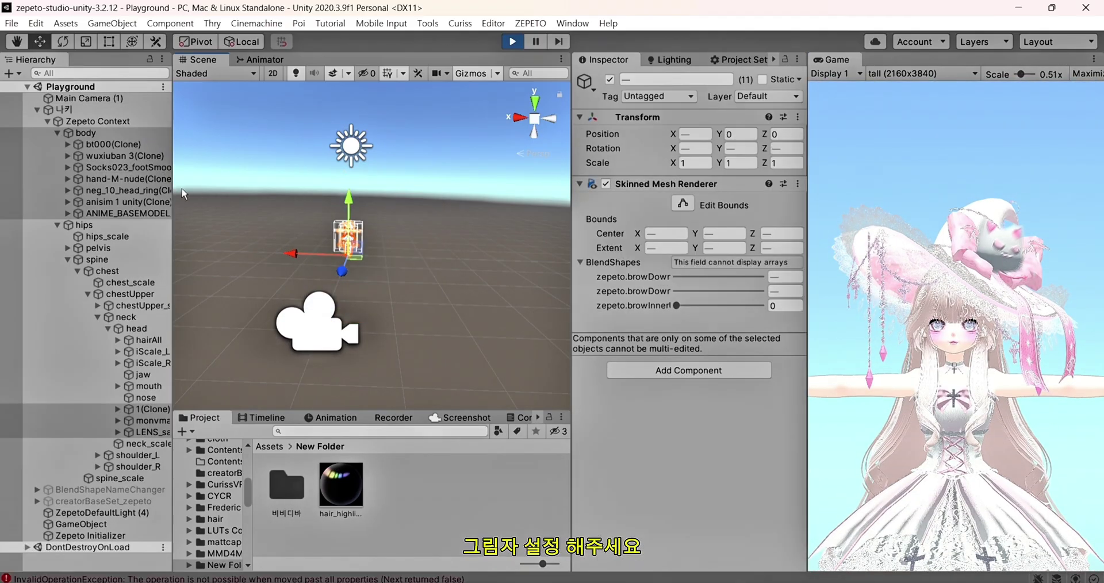
pyautogui.click(630, 262)
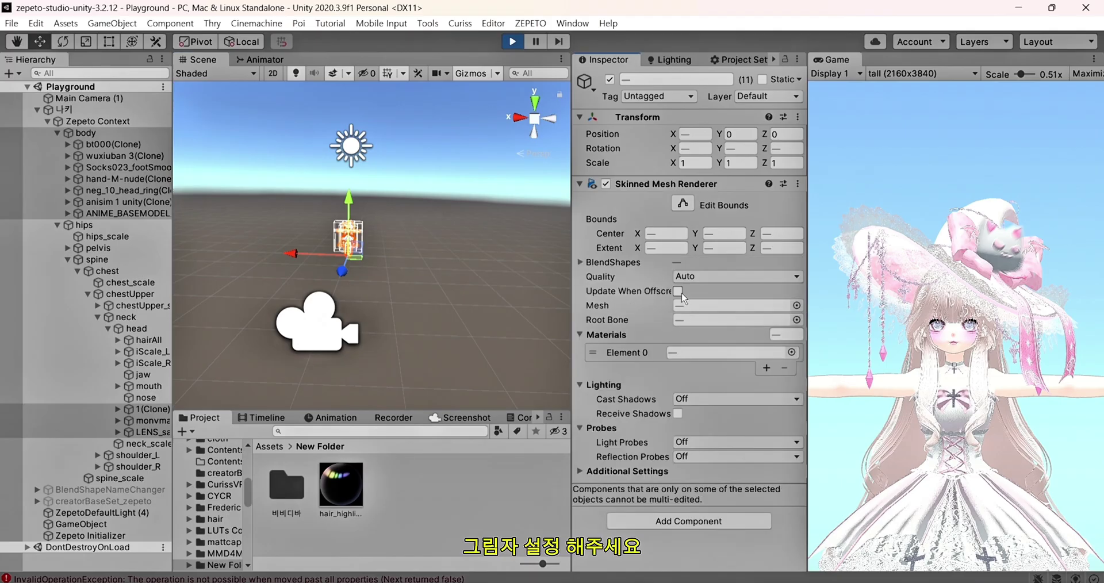
pyautogui.keyDown('ctrl'); pyautogui.click(142, 440); pyautogui.keyUp('ctrl')
pyautogui.click(686, 400)
pyautogui.click(696, 444)
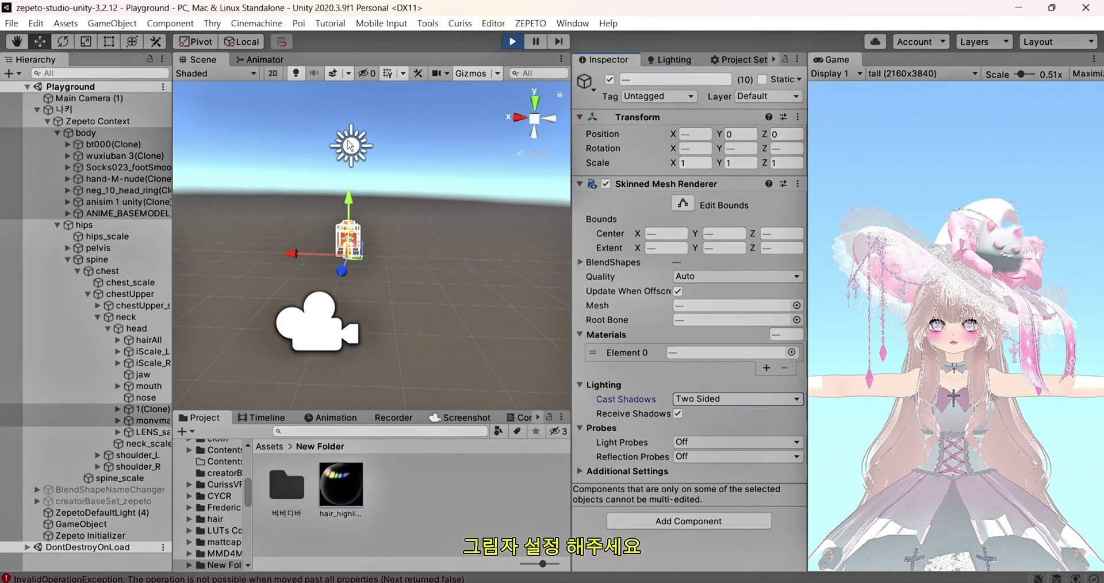
# Rotate ZepetoDefaultLight to re-angle the light onto the character.
pyautogui.click(349, 145)
pyautogui.press('e')
pyautogui.moveTo(336, 141)
pyautogui.mouseDown()
pyautogui.moveTo(337, 321)
pyautogui.moveTo(349, 299)
pyautogui.mouseUp()
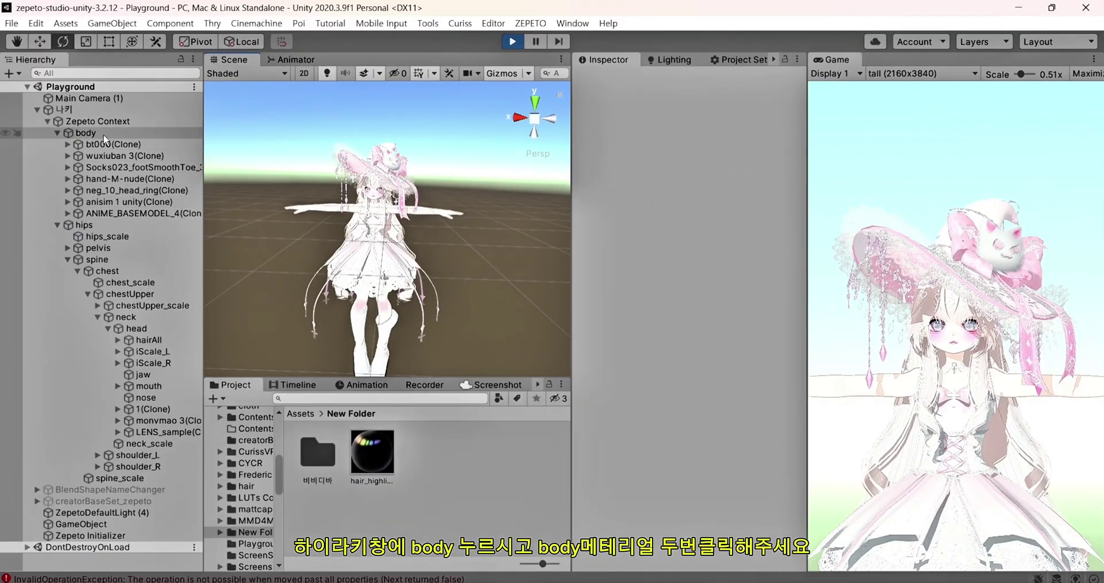
# Change the Body(Clone) material's shader from ZEPETO/BuiltIn/Toon to lilToon.
pyautogui.click(104, 136)
pyautogui.doubleClick(684, 353)
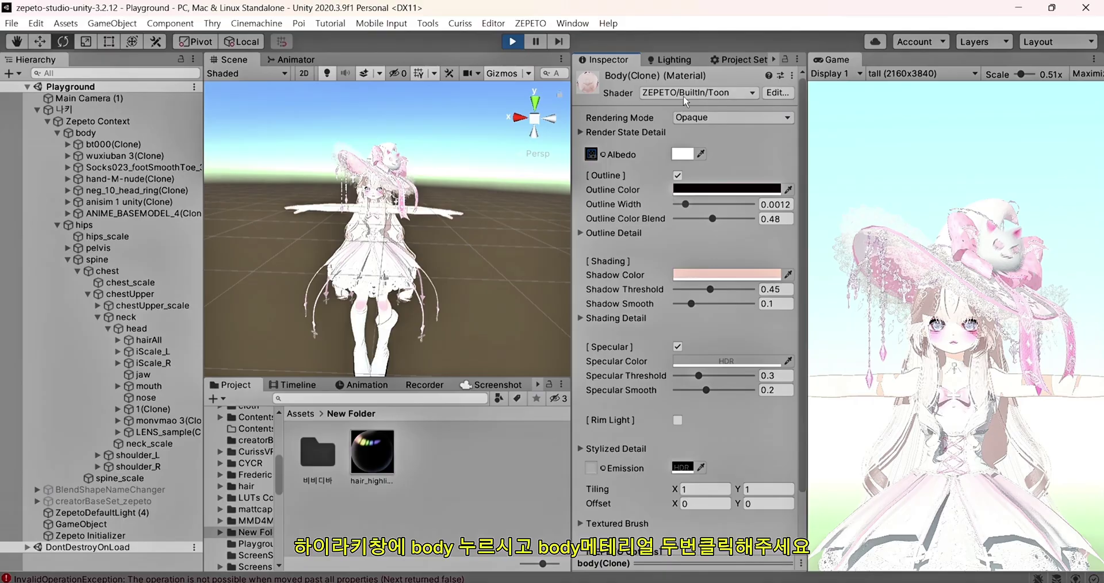
pyautogui.click(746, 92)
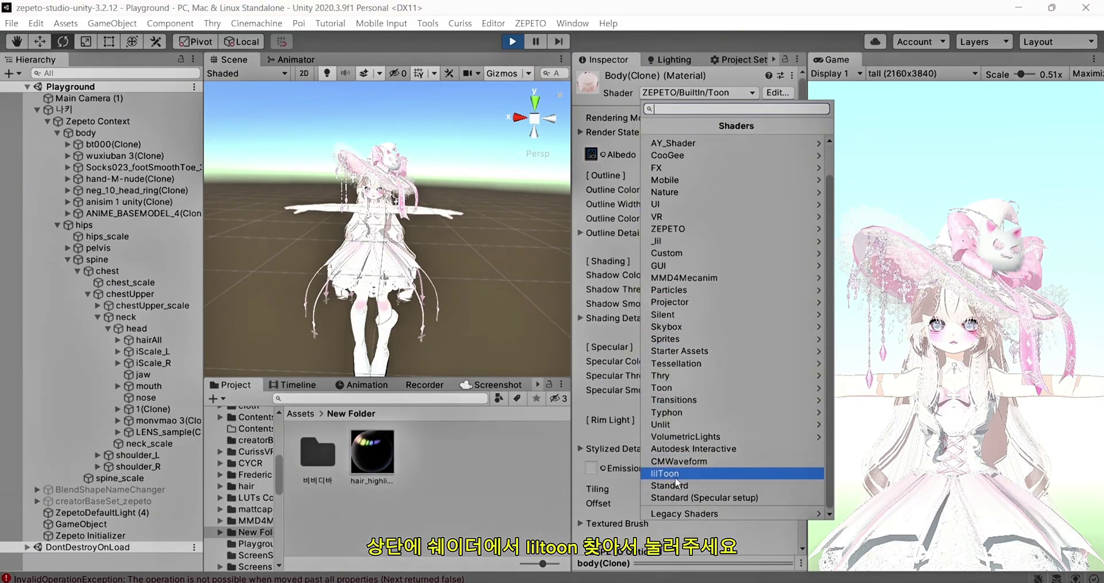
pyautogui.click(676, 473)
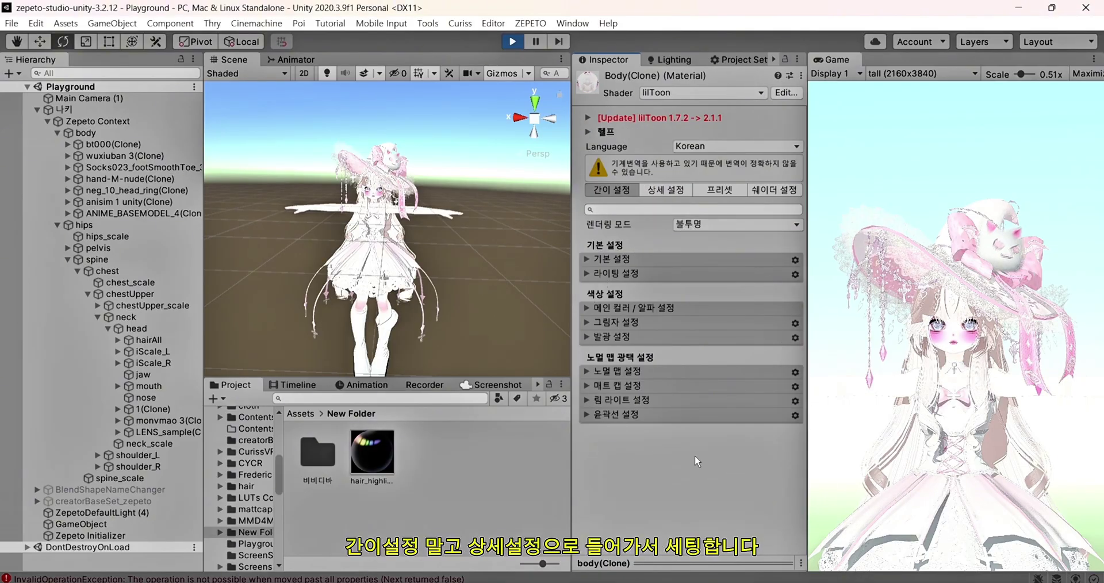
# In 색조 보정, lower the main colour to saturation 0.83, brightness 0.96 and gamma 1.02.
pyautogui.click(664, 189)
pyautogui.click(587, 332)
pyautogui.scroll(-4, 588, 332)
pyautogui.scroll(-4, 596, 170)
pyautogui.click(596, 117)
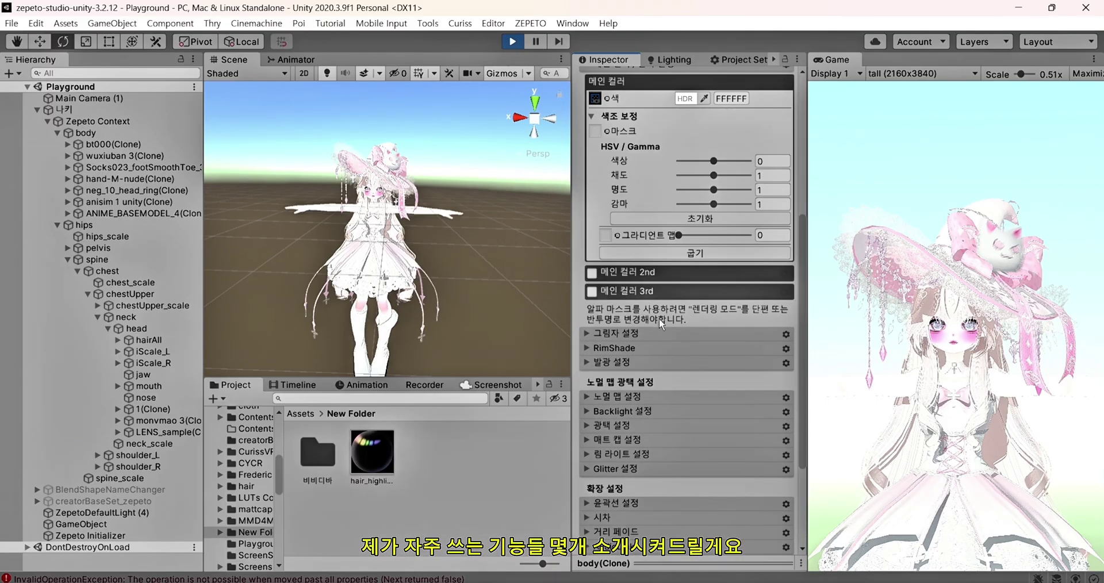
pyautogui.scroll(4, 664, 323)
pyautogui.moveTo(714, 293); pyautogui.dragTo(713, 331)
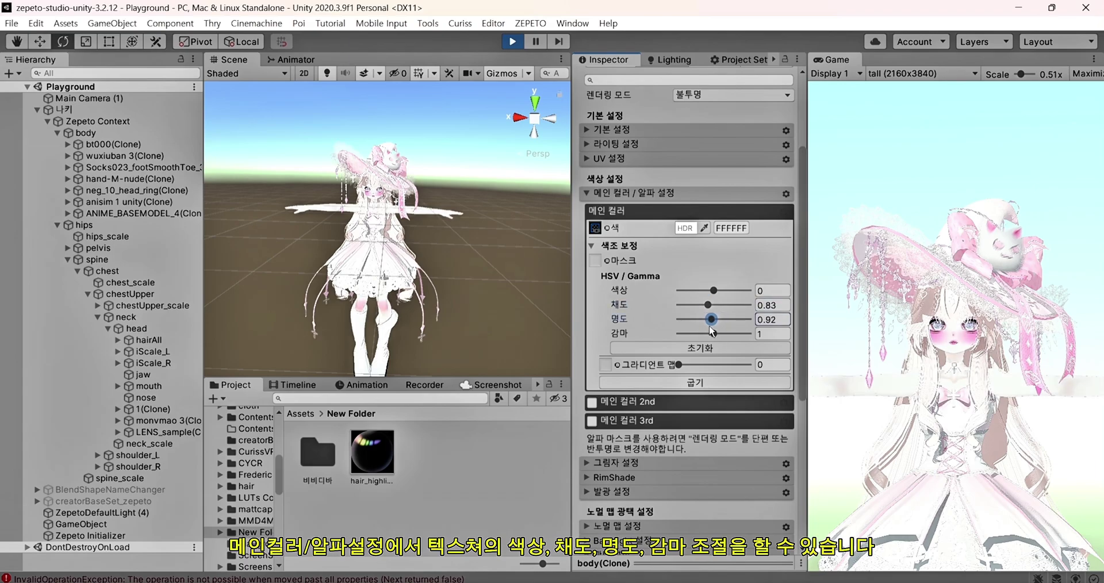
pyautogui.moveTo(714, 334); pyautogui.dragTo(714, 335)
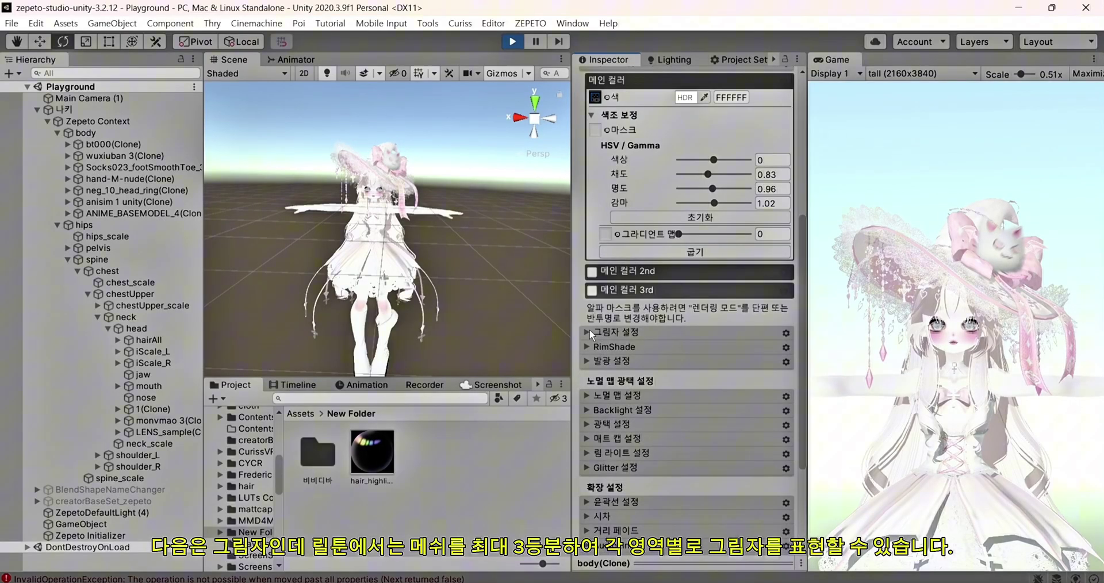
# Enable shadows on the body material under 그림자 설정.
pyautogui.click(586, 332)
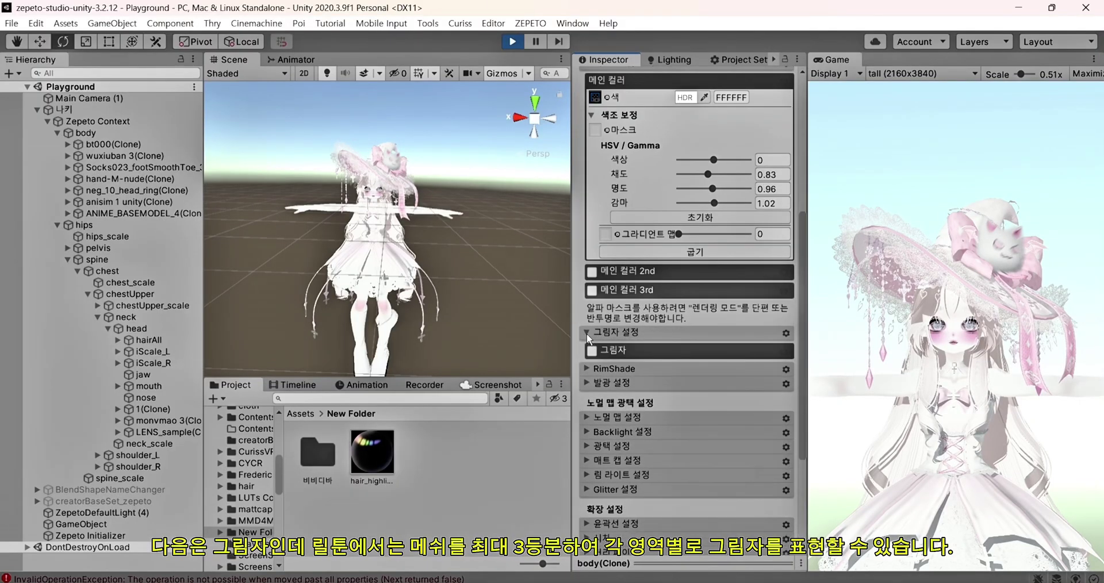
pyautogui.click(593, 351)
pyautogui.scroll(-4, 685, 352)
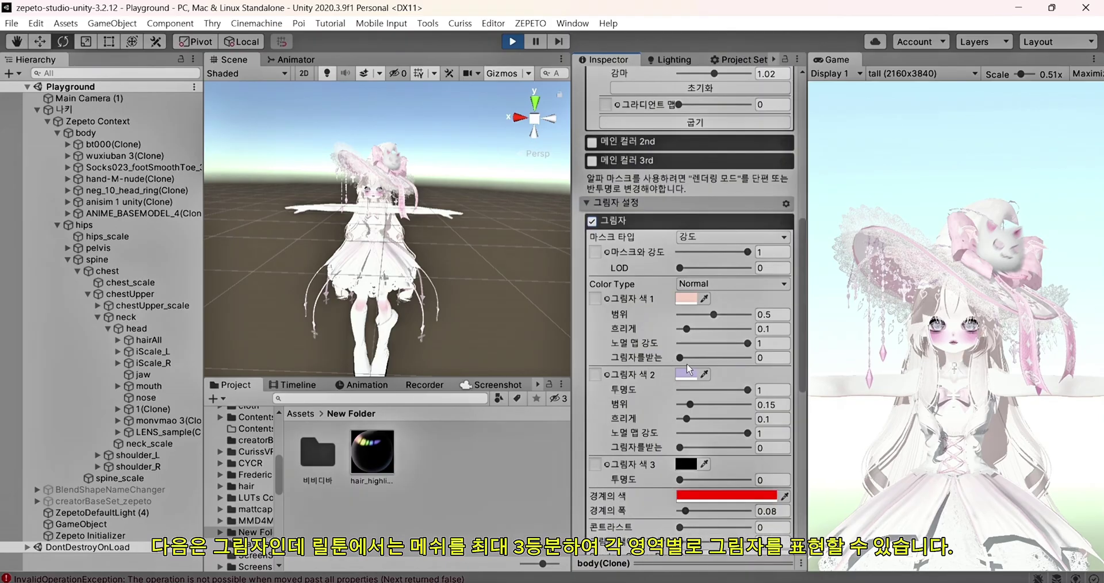
# Set shadow receive to 1, range 0, a pale pink 그림자 색 1 and border width 0.
pyautogui.moveTo(688, 358); pyautogui.dragTo(751, 358)
pyautogui.moveTo(714, 315); pyautogui.dragTo(594, 332)
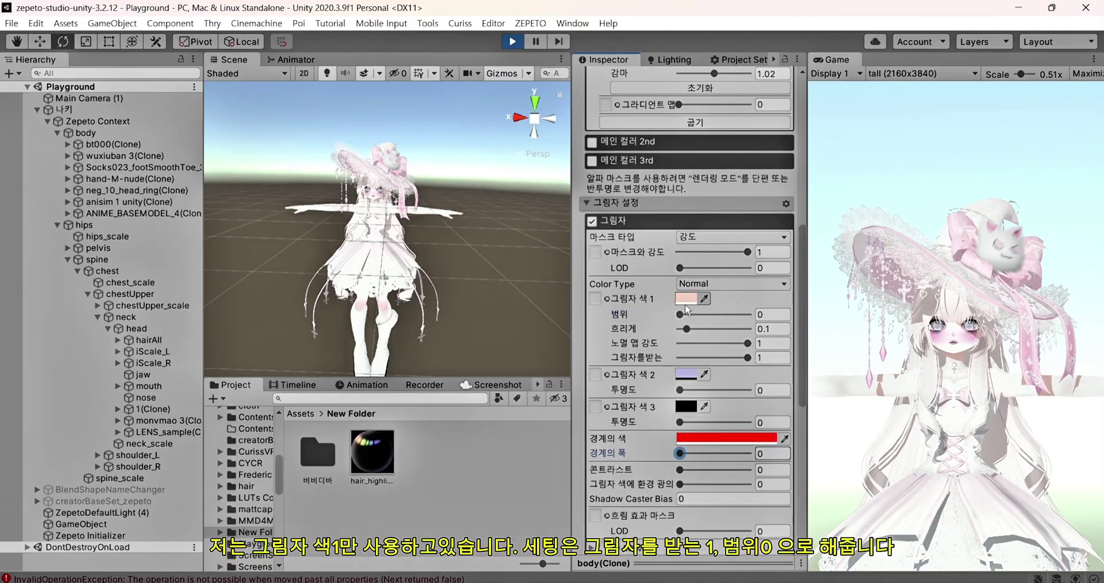
pyautogui.click(686, 299)
pyautogui.moveTo(838, 347); pyautogui.dragTo(836, 361)
pyautogui.moveTo(734, 345); pyautogui.dragTo(740, 335)
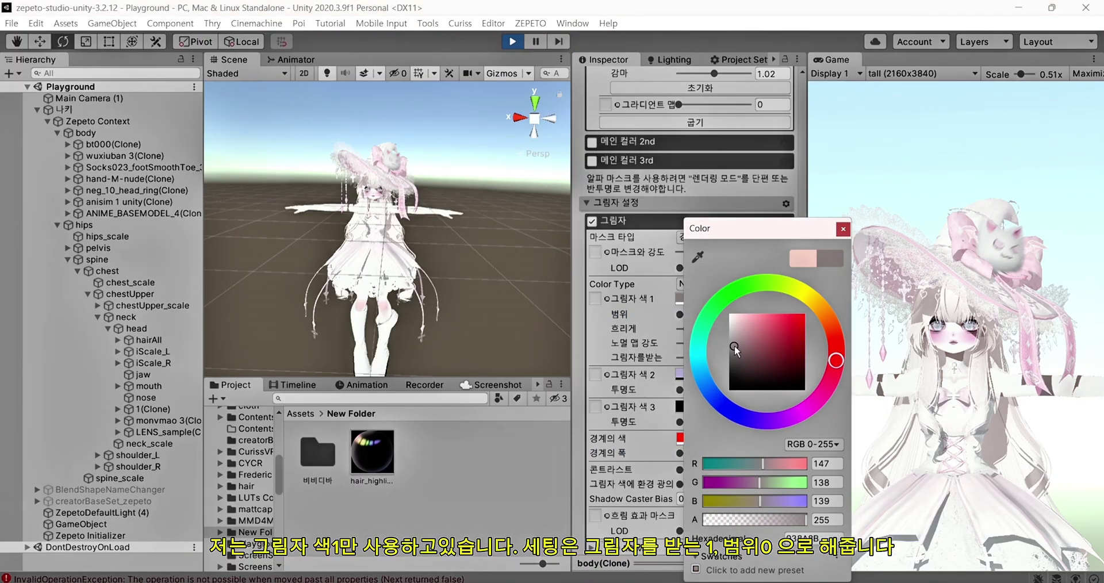
pyautogui.moveTo(840, 343); pyautogui.dragTo(832, 329)
pyautogui.moveTo(730, 338)
pyautogui.mouseDown()
pyautogui.moveTo(736, 324)
pyautogui.moveTo(735, 334)
pyautogui.mouseUp()
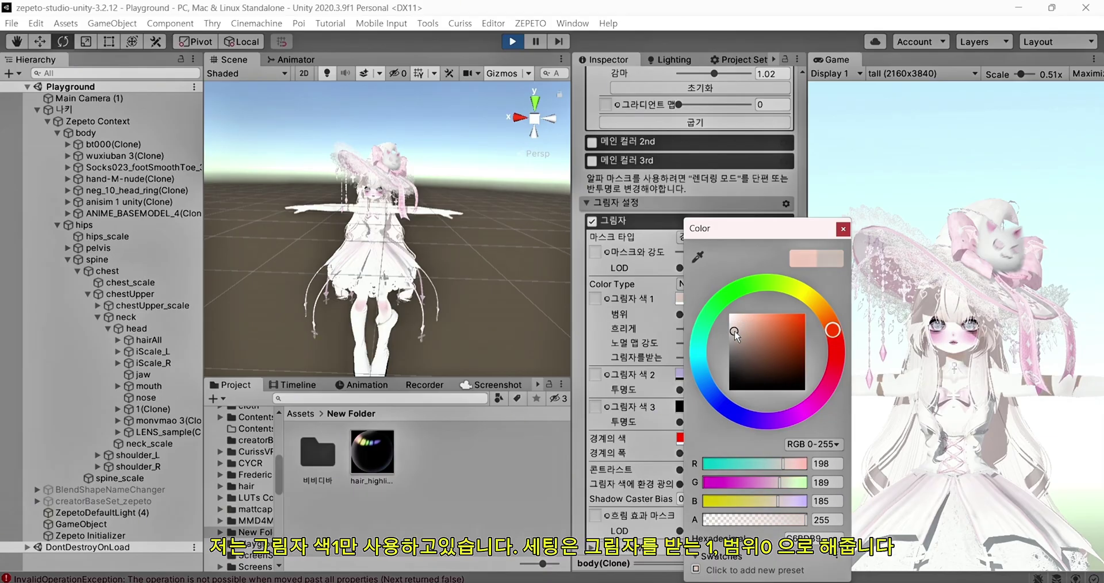
pyautogui.click(843, 229)
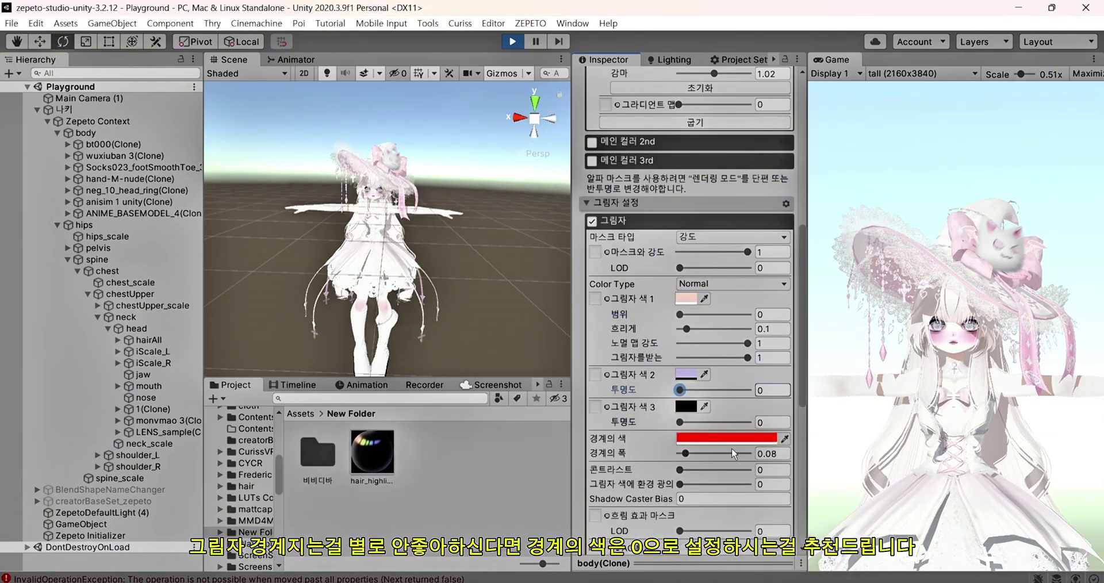
pyautogui.moveTo(685, 453); pyautogui.dragTo(737, 453)
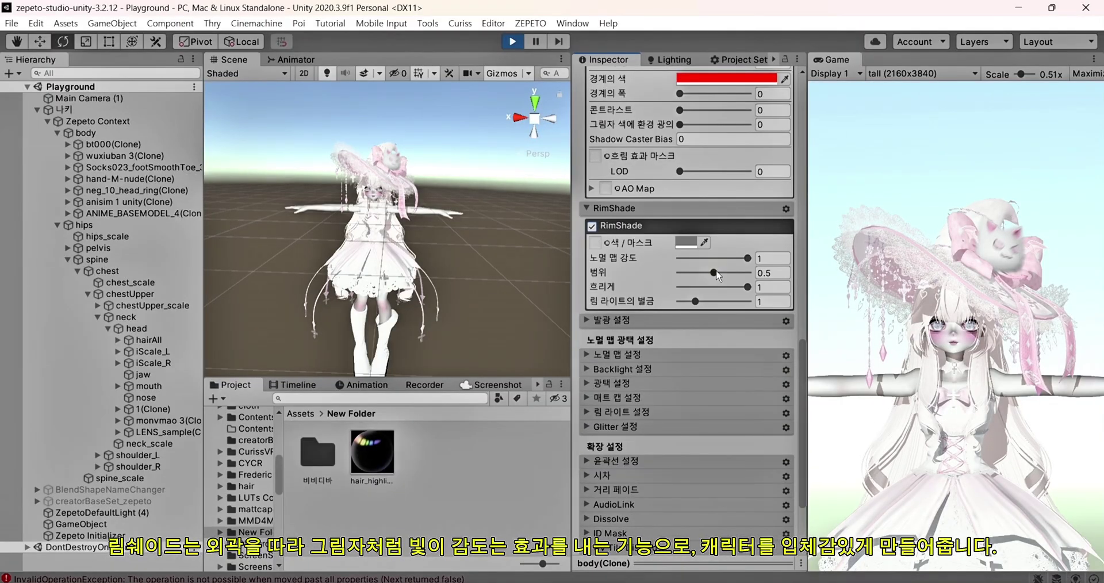
pyautogui.moveTo(716, 274); pyautogui.dragTo(694, 285)
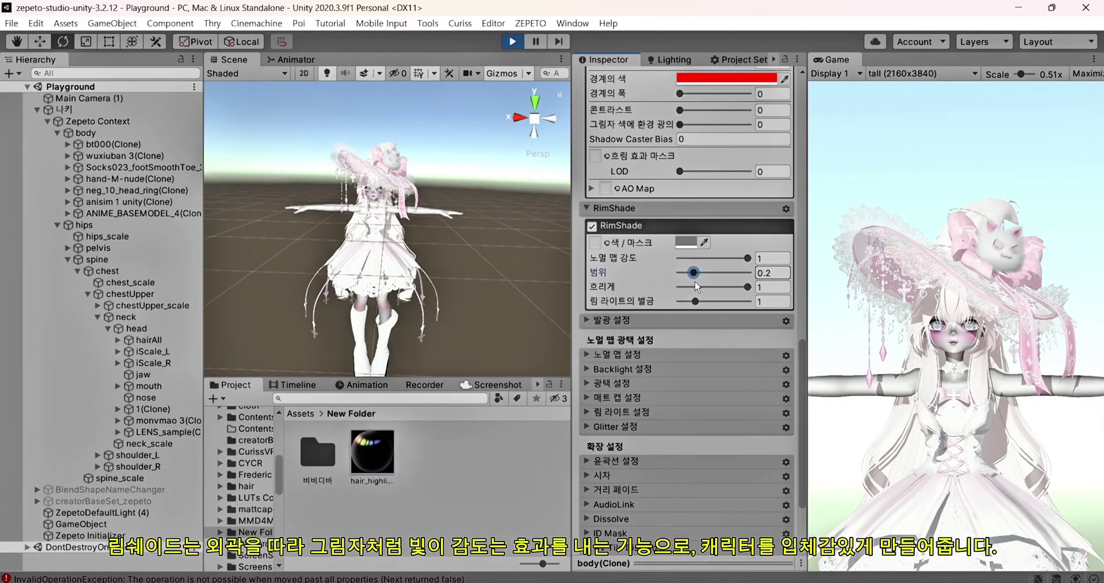
# Tint the RimShade colour a light greyish pink (B79F97).
pyautogui.click(686, 242)
pyautogui.click(754, 355)
pyautogui.moveTo(755, 356); pyautogui.dragTo(746, 335)
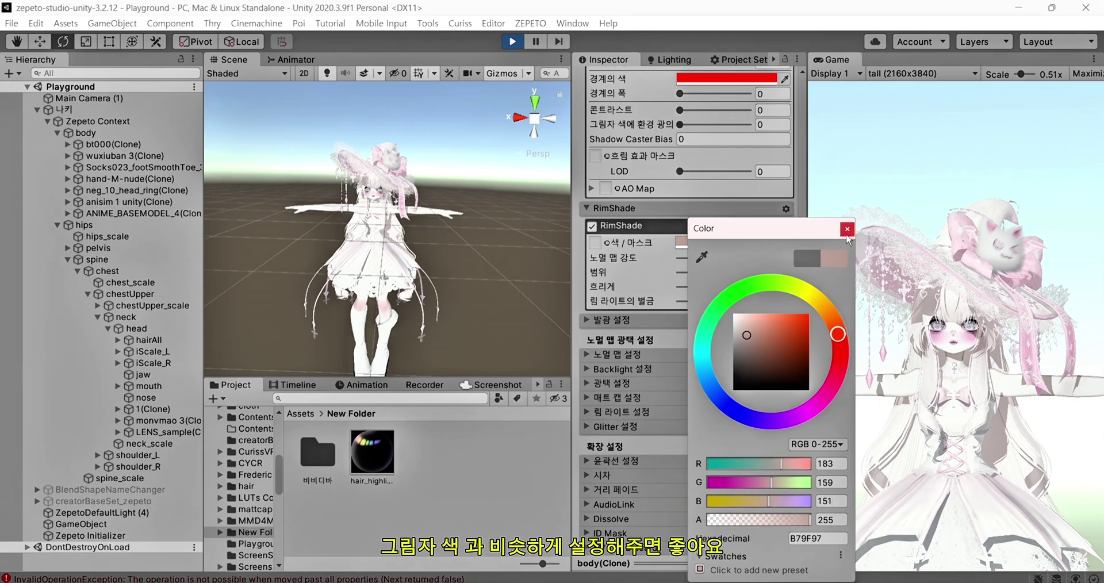
pyautogui.click(846, 232)
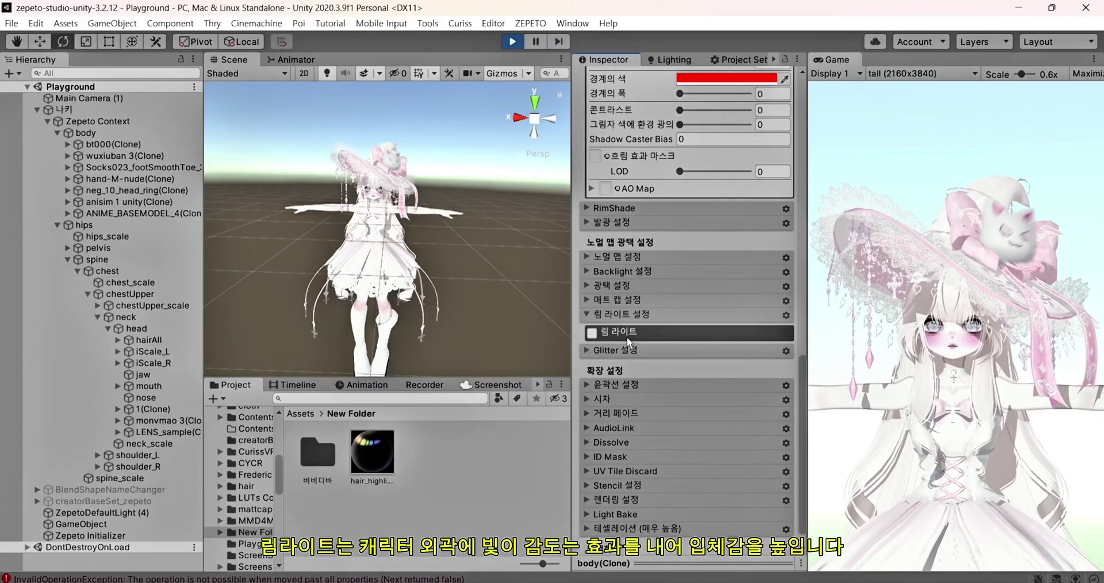
# Try rim light direction and width settings, leave rim light off, and enable the outline.
pyautogui.click(625, 332)
pyautogui.click(690, 351)
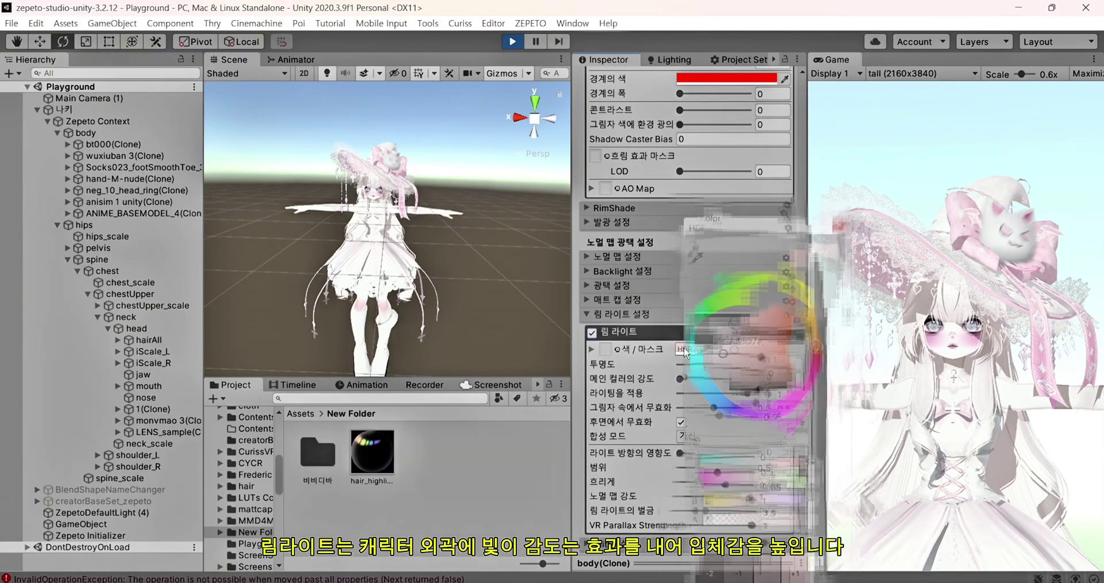
pyautogui.click(843, 229)
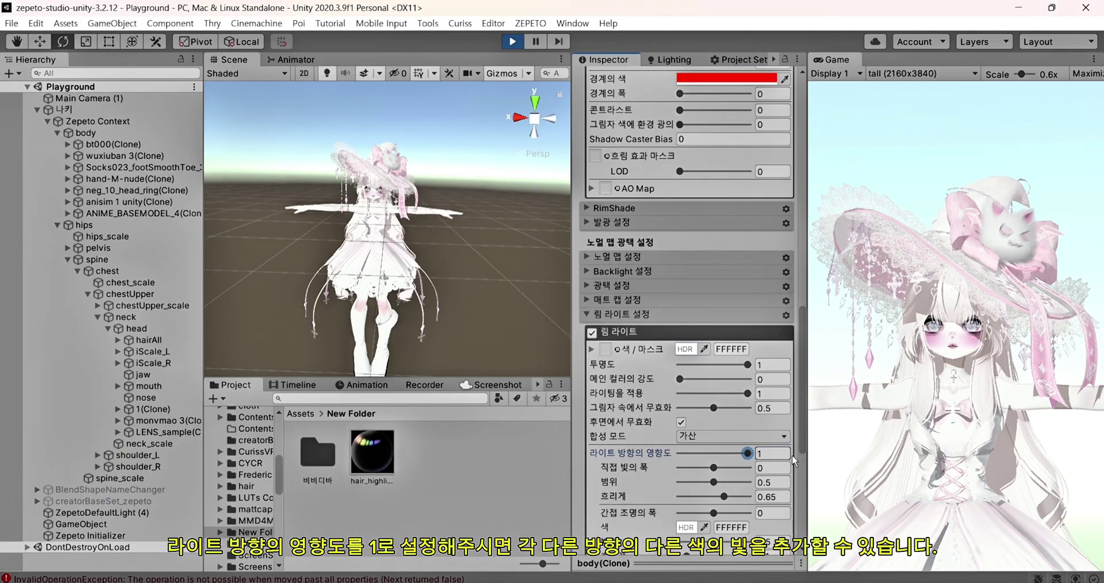
pyautogui.moveTo(688, 453); pyautogui.dragTo(625, 488)
pyautogui.moveTo(697, 459); pyautogui.dragTo(777, 450)
pyautogui.moveTo(714, 468)
pyautogui.mouseDown()
pyautogui.moveTo(722, 481)
pyautogui.moveTo(713, 498)
pyautogui.moveTo(725, 495)
pyautogui.mouseUp()
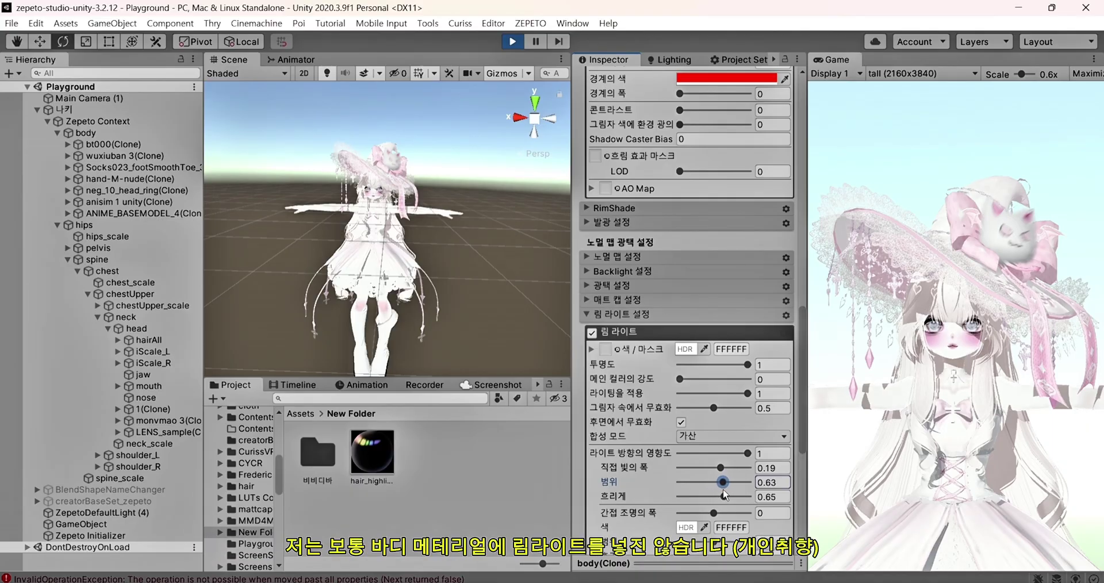
pyautogui.click(600, 335)
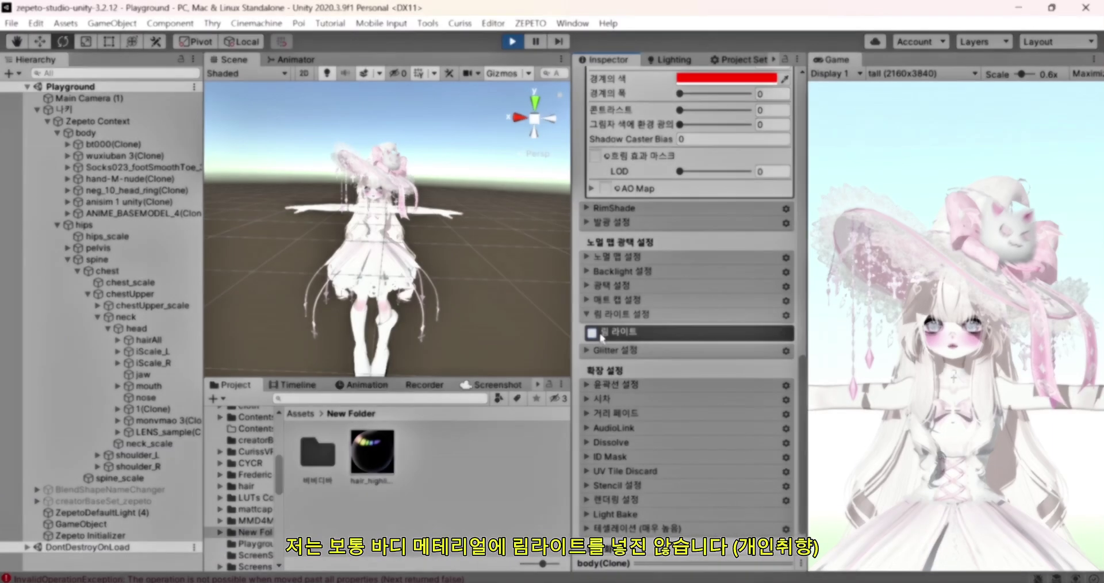
pyautogui.click(608, 403)
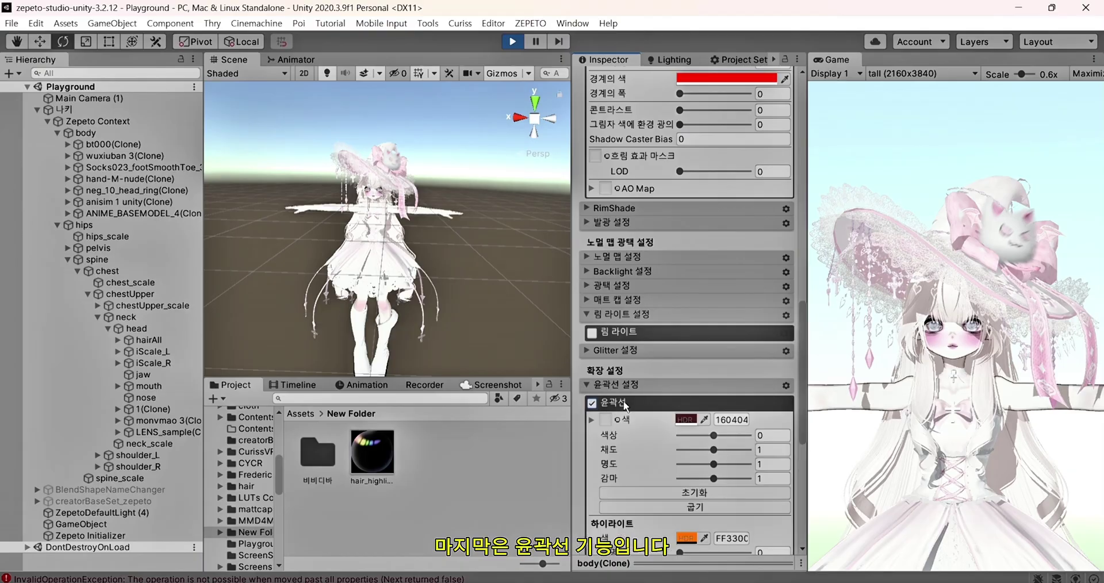
# Set the body outline width to 0.02 and its Z Bias to 0.01.
pyautogui.scroll(-4, 660, 391)
pyautogui.scroll(-3, 661, 391)
pyautogui.moveTo(685, 328); pyautogui.dragTo(681, 335)
pyautogui.click(685, 387)
pyautogui.write('0.01')
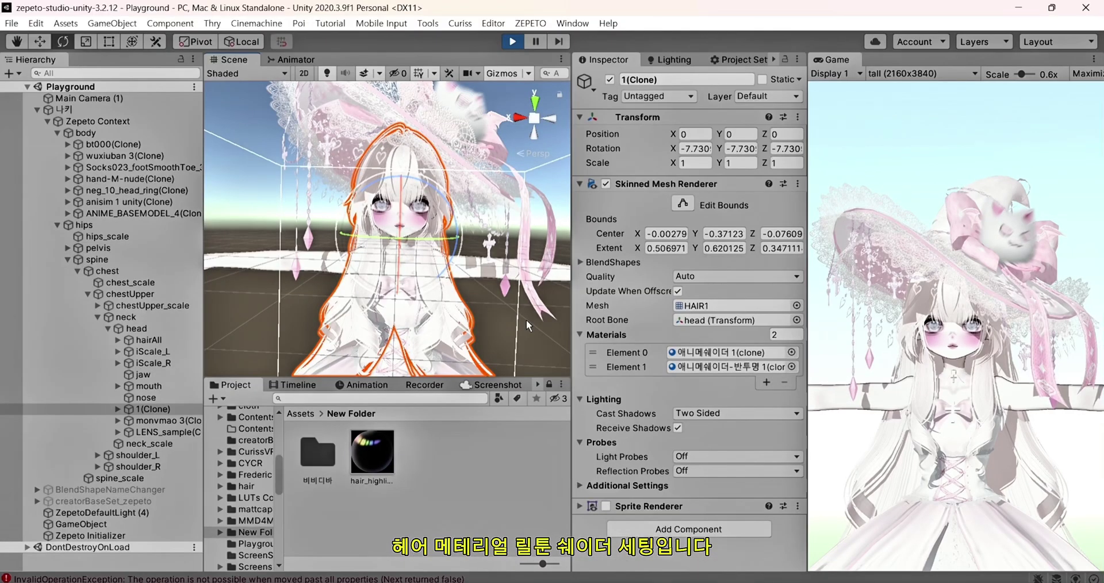
# Switch the hair material's shader to lilToon.
pyautogui.doubleClick(699, 352)
pyautogui.click(695, 92)
pyautogui.scroll(-2, 678, 460)
pyautogui.click(672, 475)
pyautogui.scroll(-5, 628, 374)
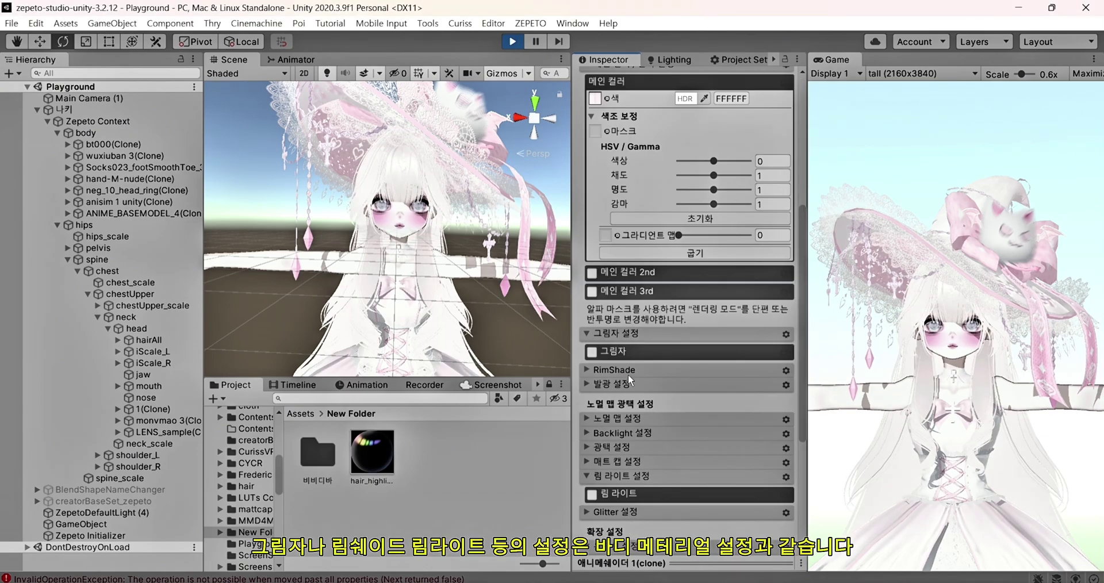
# Enable hair shadows with a fully transparent second shadow colour and zero border width.
pyautogui.click(592, 352)
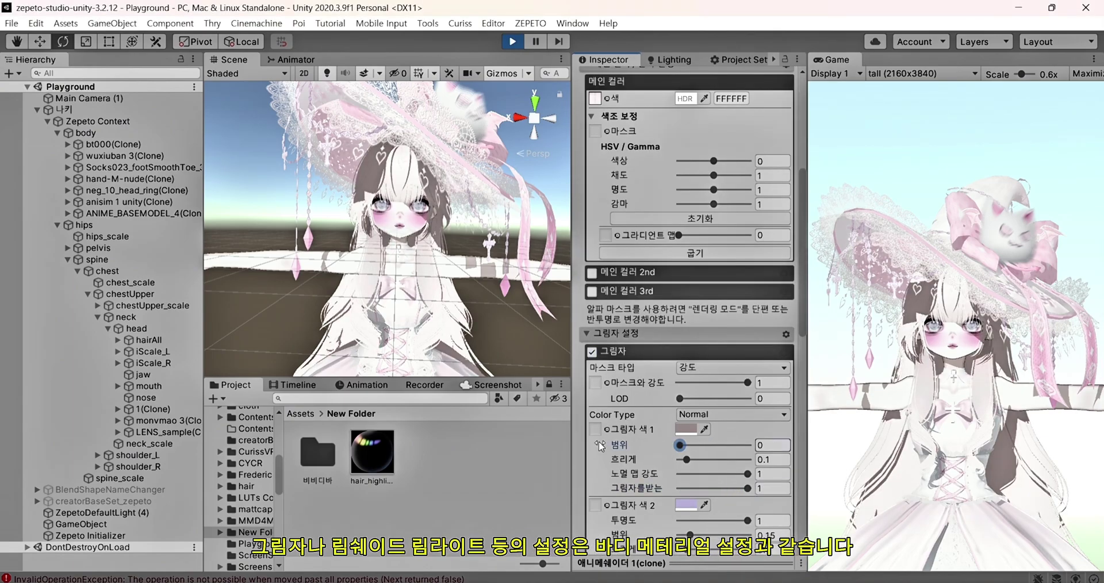
pyautogui.scroll(-2, 746, 396)
pyautogui.moveTo(746, 393); pyautogui.dragTo(680, 392)
pyautogui.moveTo(683, 455); pyautogui.dragTo(647, 453)
pyautogui.scroll(-7, 664, 326)
# Turn on RimShade at range 0.92 and a white rim light on the hair.
pyautogui.click(614, 199)
pyautogui.moveTo(713, 245)
pyautogui.mouseDown()
pyautogui.moveTo(746, 245)
pyautogui.moveTo(726, 250)
pyautogui.mouseUp()
pyautogui.click(592, 402)
pyautogui.scroll(-2, 610, 370)
pyautogui.moveTo(680, 410); pyautogui.dragTo(748, 410)
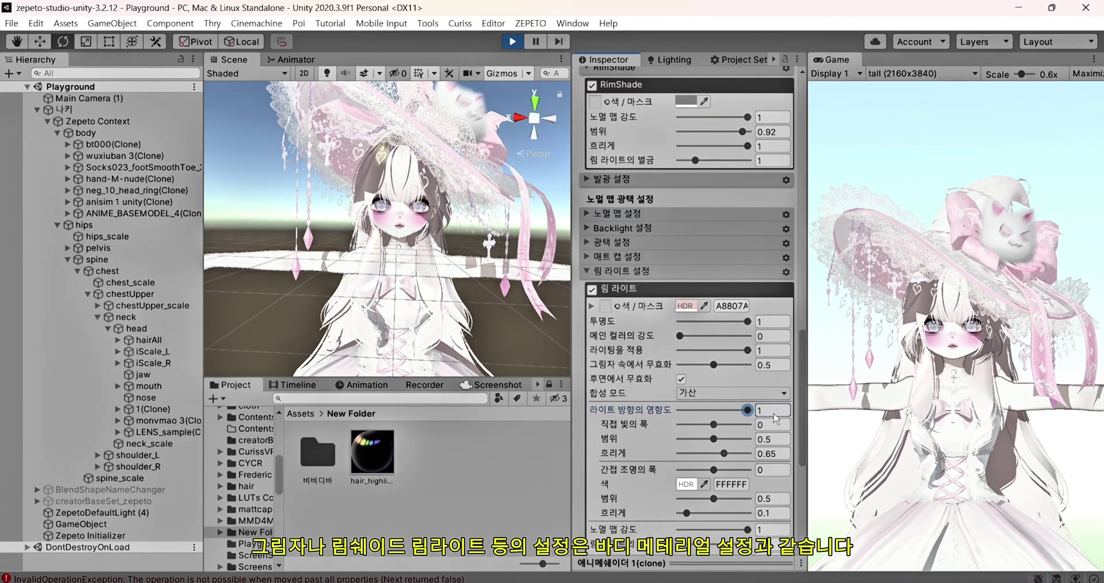
pyautogui.click(686, 305)
pyautogui.moveTo(755, 361)
pyautogui.mouseDown()
pyautogui.moveTo(708, 270)
pyautogui.moveTo(737, 295)
pyautogui.moveTo(722, 323)
pyautogui.mouseUp()
pyautogui.scroll(-2, 711, 329)
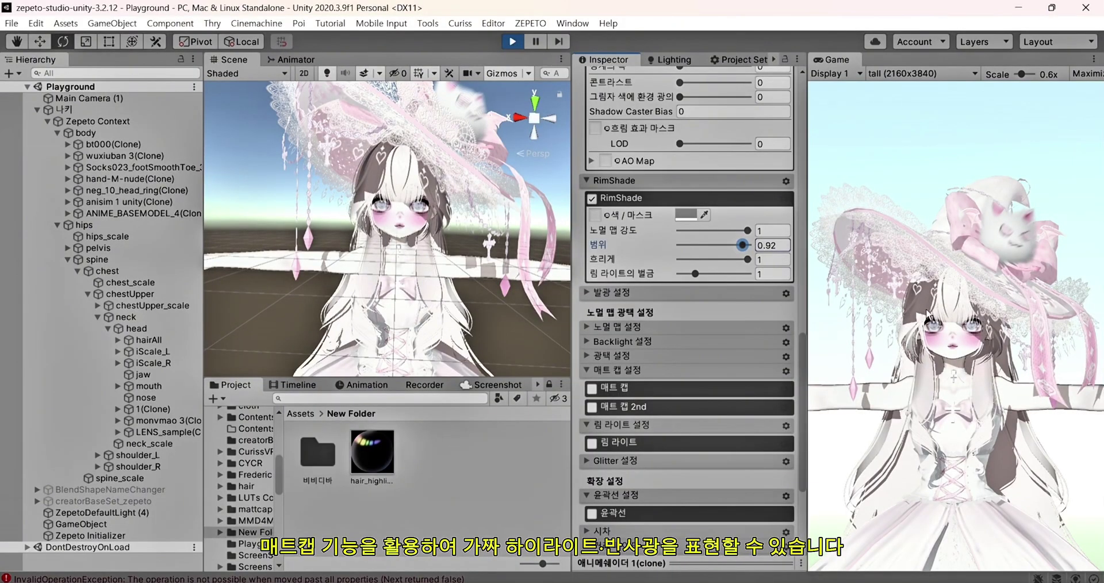
# Apply hair_highlight as the hair matcap with mask 0.27, then select the wuxiuban 3(Clone) dress.
pyautogui.click(591, 388)
pyautogui.moveTo(380, 457)
pyautogui.mouseDown()
pyautogui.moveTo(598, 418)
pyautogui.moveTo(606, 406)
pyautogui.mouseUp()
pyautogui.moveTo(737, 466)
pyautogui.mouseDown()
pyautogui.moveTo(697, 465)
pyautogui.moveTo(698, 478)
pyautogui.mouseUp()
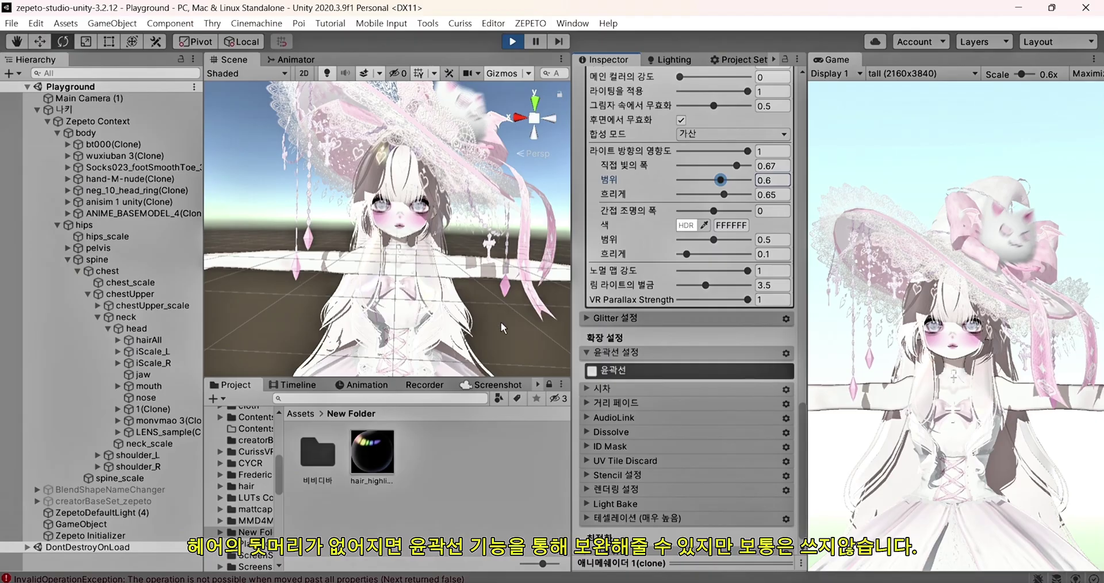
pyautogui.click(464, 320)
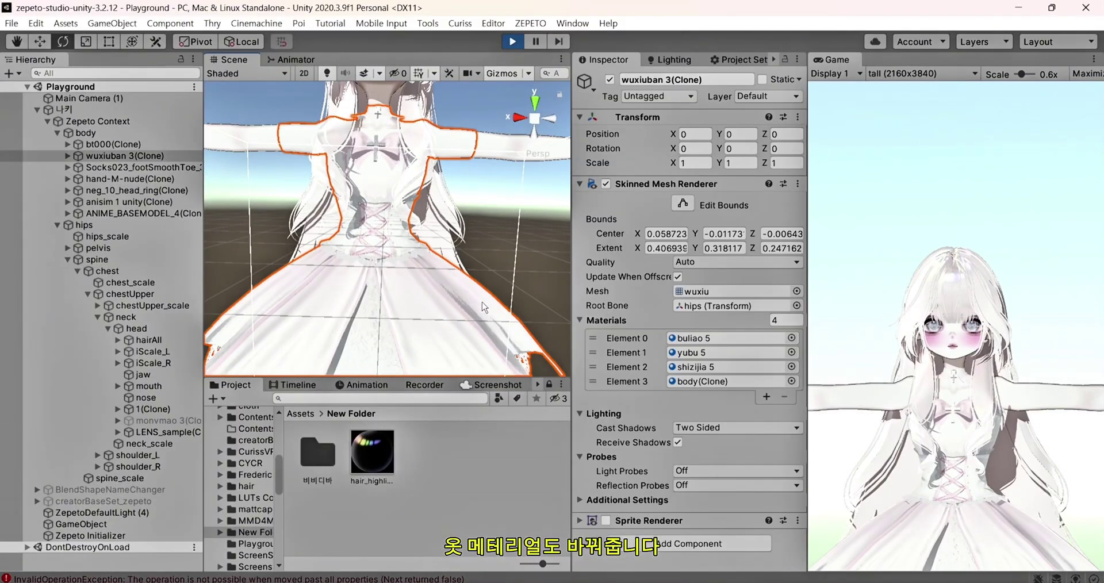
# Switch the outfit's Buliao 5 material shader to lilToon.
pyautogui.doubleClick(691, 343)
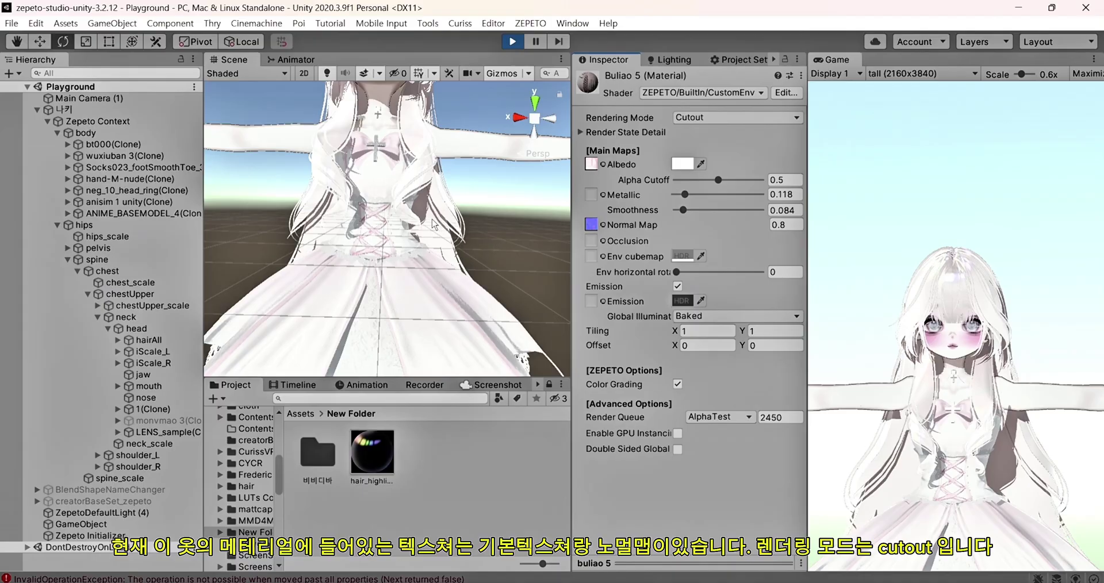
pyautogui.click(734, 93)
pyautogui.scroll(-2, 750, 300)
pyautogui.click(671, 471)
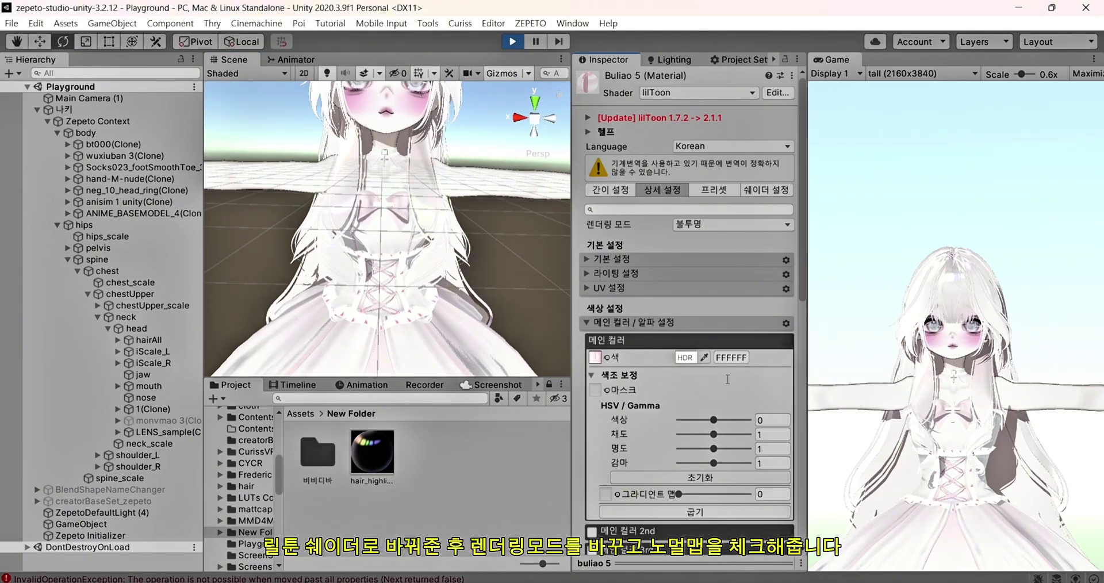
# Set Buliao 5's rendering mode to cutout and enable its normal map.
pyautogui.click(737, 223)
pyautogui.click(713, 260)
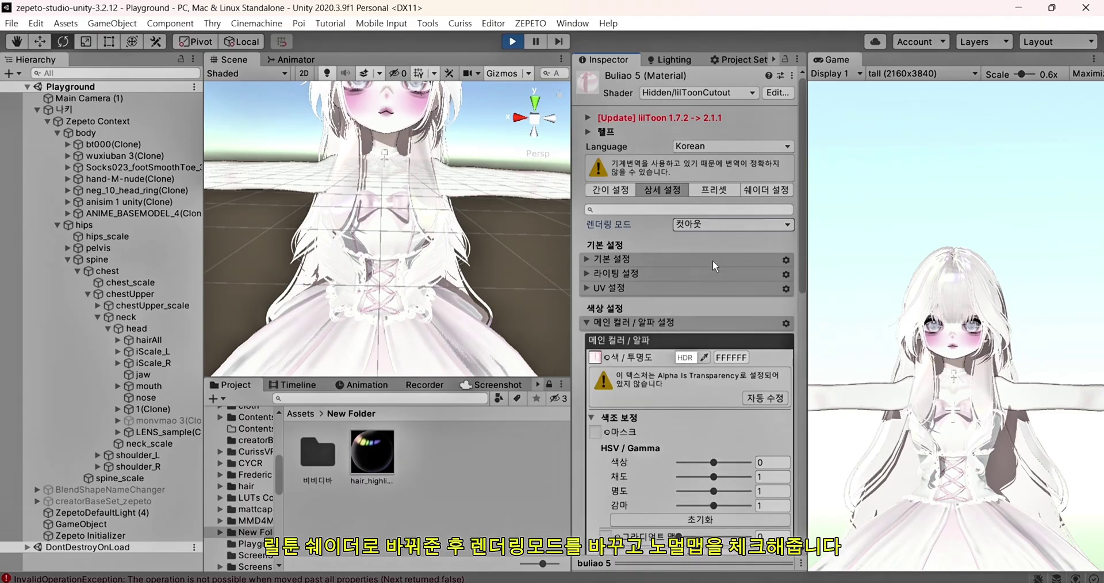
pyautogui.scroll(-10, 672, 326)
pyautogui.click(592, 382)
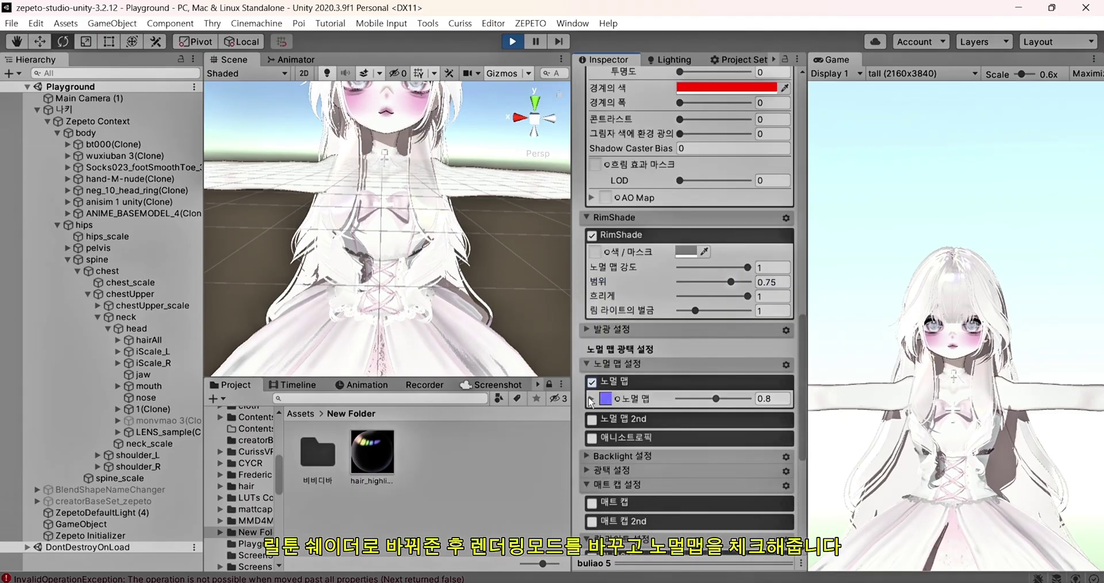
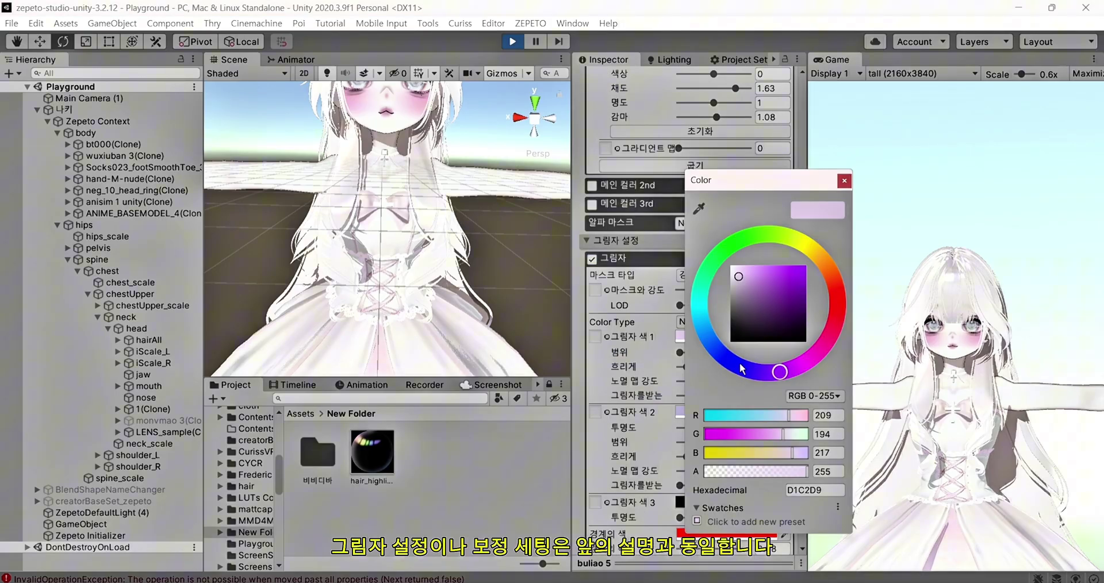
# Darken the first shadow colour to grey, set the second shadow's opacity to 0, and enable RimShade.
pyautogui.click(749, 303)
pyautogui.click(844, 180)
# Enable Rim Light on the buliao 5 material with a white rim colour.
pyautogui.scroll(-8, 695, 303)
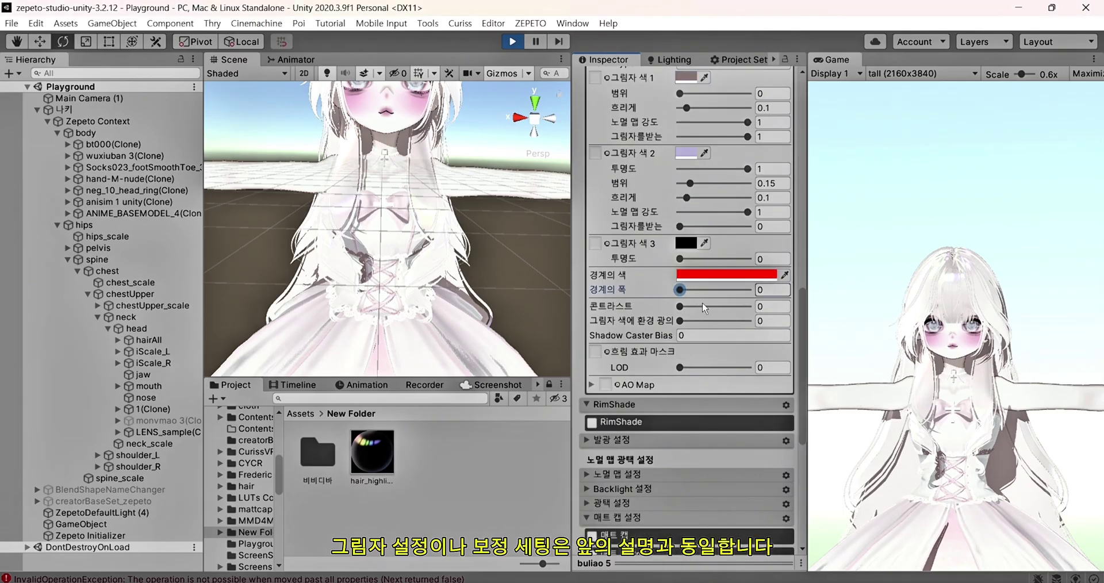
pyautogui.moveTo(728, 169); pyautogui.dragTo(669, 299)
pyautogui.click(591, 364)
pyautogui.scroll(-6, 713, 391)
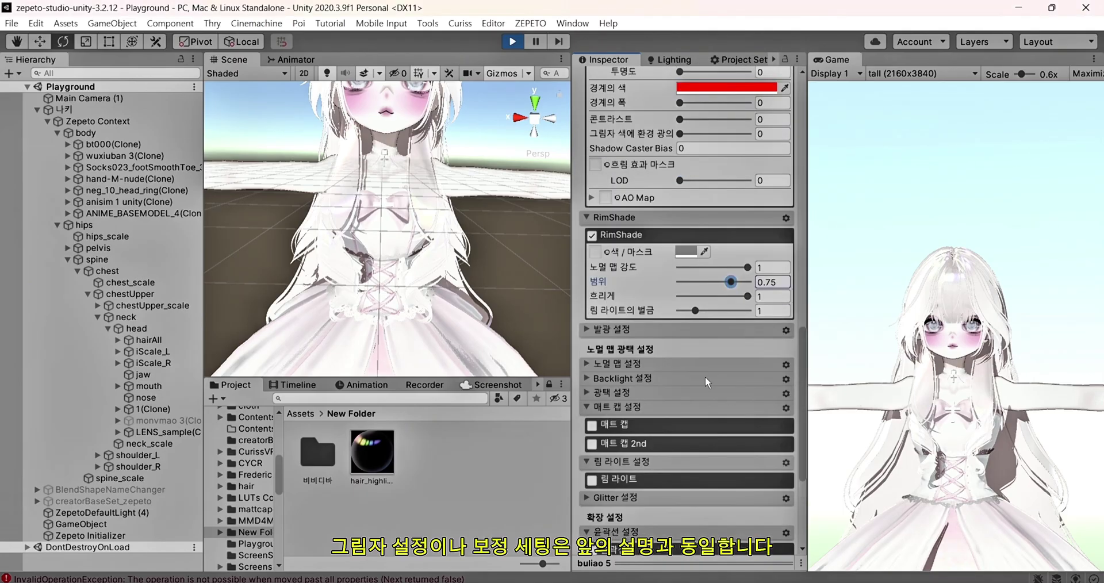
pyautogui.click(624, 297)
pyautogui.click(684, 317)
pyautogui.click(830, 224)
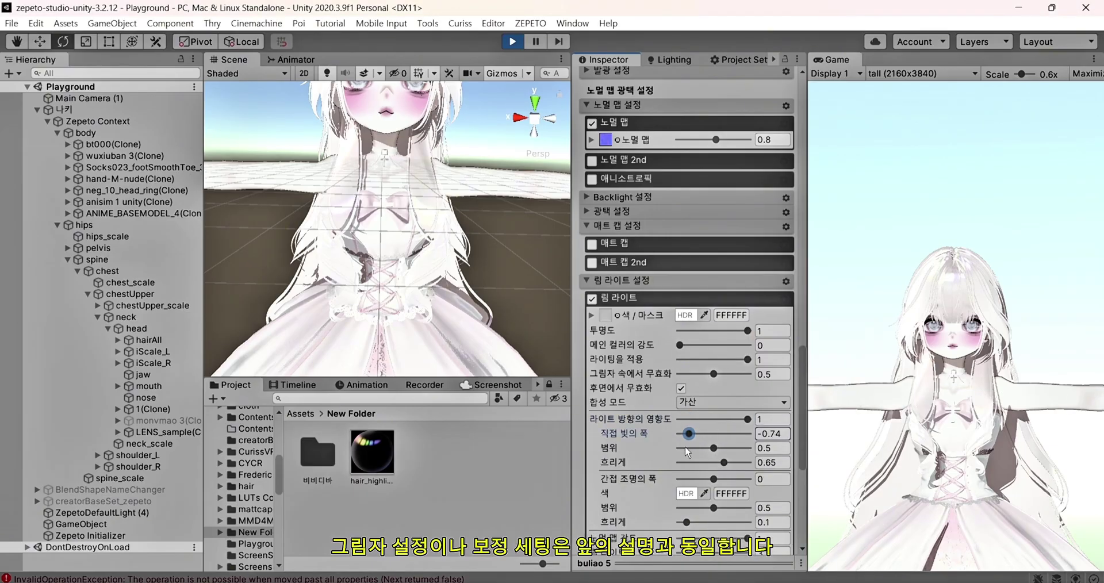
# Toggle the material's Outline a few times, leaving it switched off.
pyautogui.scroll(-5, 671, 406)
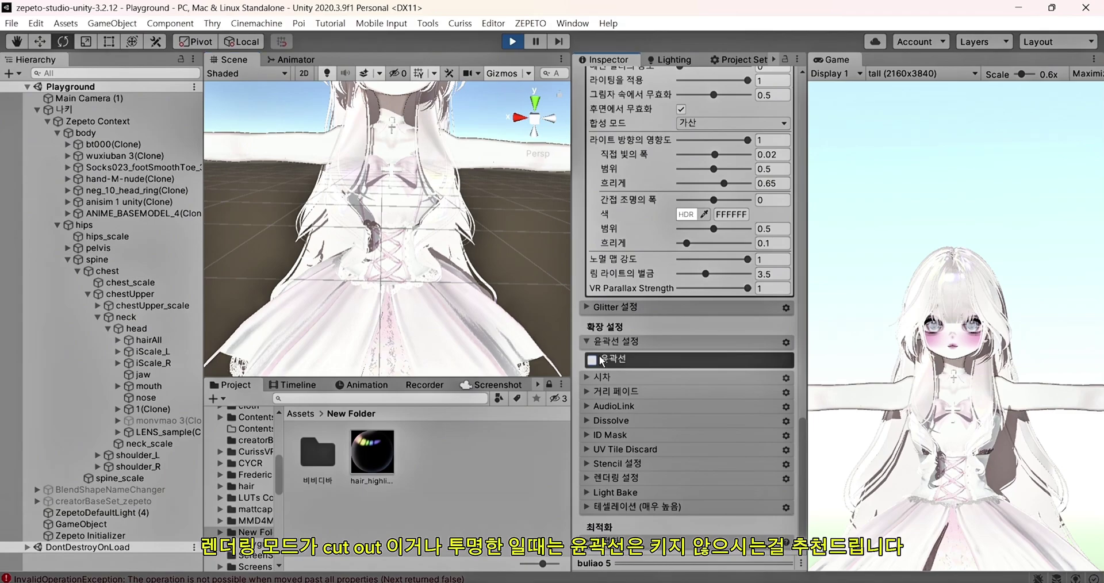
pyautogui.click(601, 359)
pyautogui.click(600, 359)
pyautogui.click(600, 360)
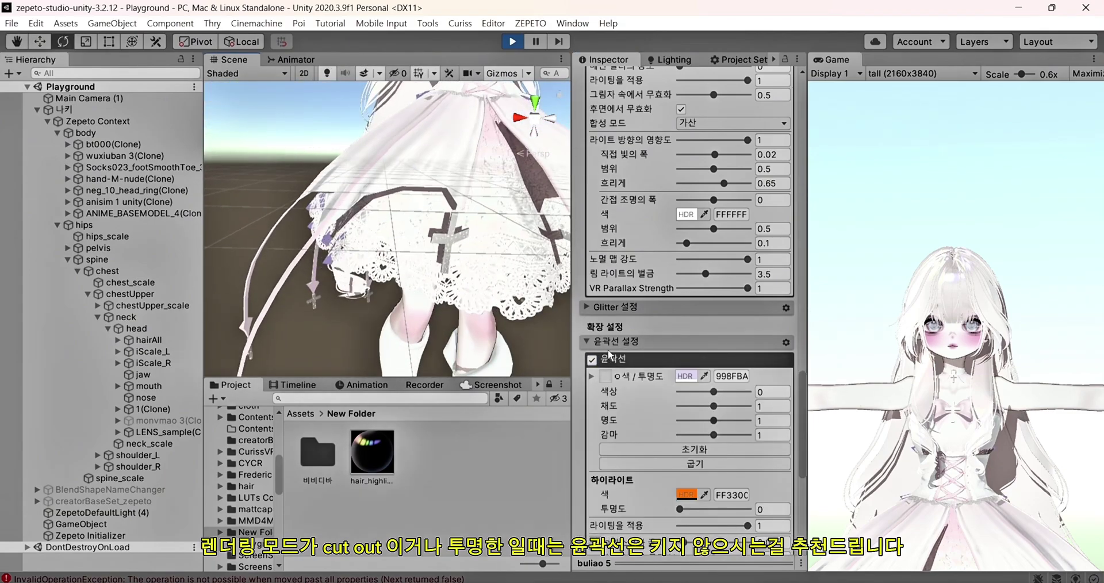
pyautogui.click(610, 358)
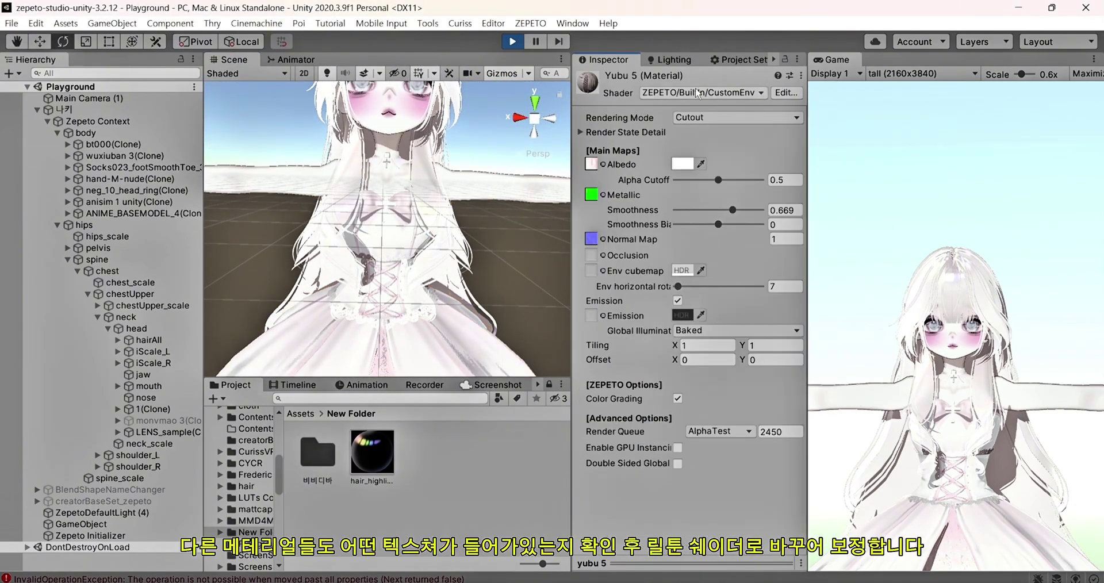
# Enable shadows on the dress material and open its shadow colour for editing.
pyautogui.scroll(-4, 721, 236)
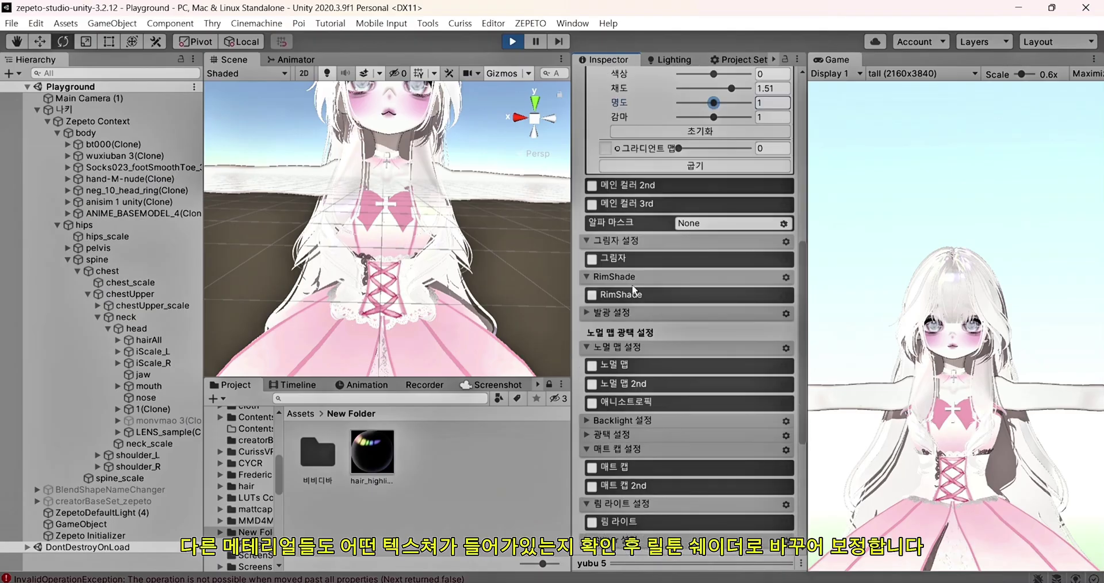
pyautogui.click(592, 259)
pyautogui.click(678, 336)
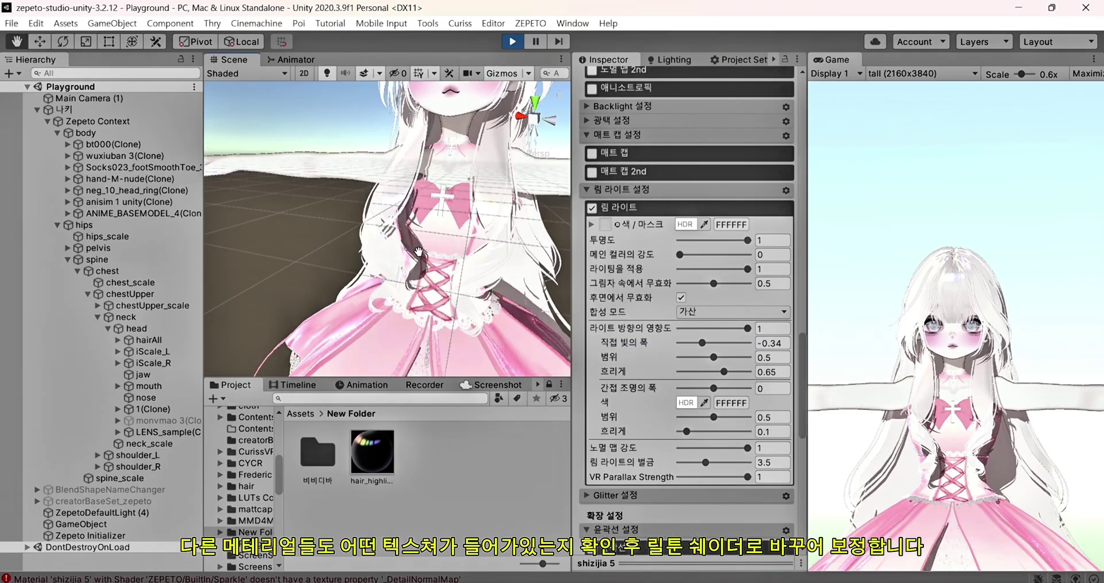
# Tilt ZepetoDefaultLight to a steeper angle, then select the shoe mesh bt000(Clone).
pyautogui.scroll(-5, 391, 173)
pyautogui.click(391, 110)
pyautogui.moveTo(391, 109); pyautogui.dragTo(396, 138)
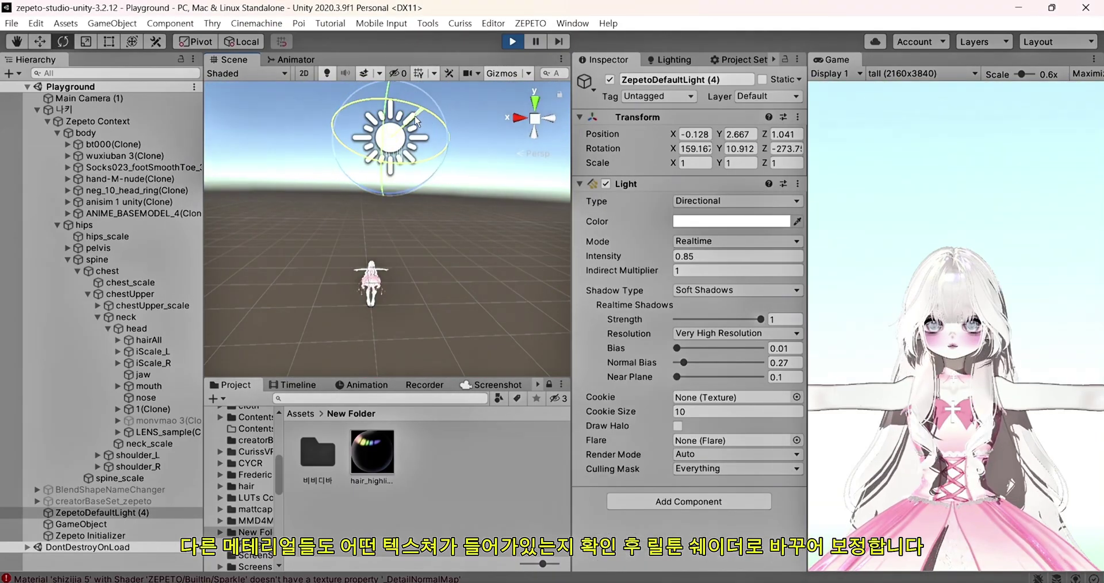
pyautogui.scroll(10, 423, 348)
pyautogui.click(422, 348)
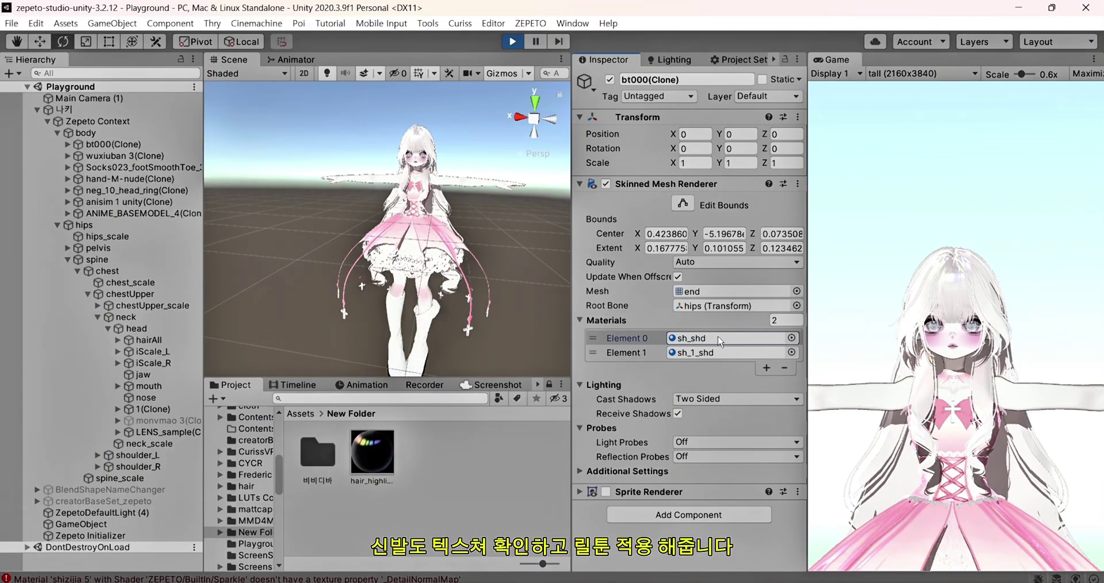
# Switch the shoes' sh_shd material shader to lilToon.
pyautogui.doubleClick(737, 322)
pyautogui.click(699, 92)
pyautogui.scroll(-2, 692, 317)
pyautogui.click(661, 469)
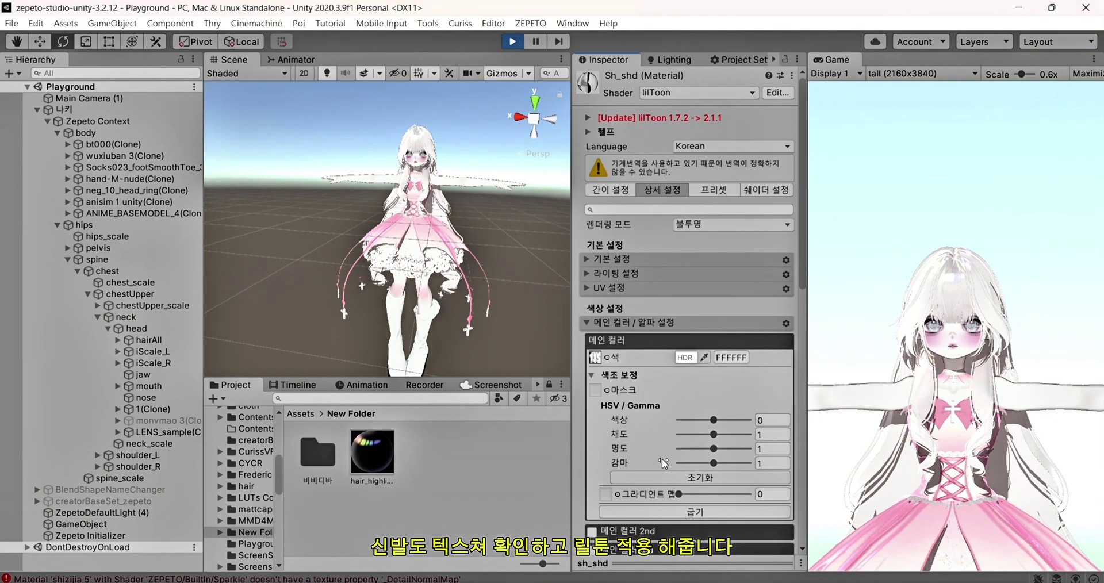
pyautogui.scroll(5, 515, 250)
pyautogui.scroll(-3, 682, 317)
pyautogui.scroll(-5, 685, 317)
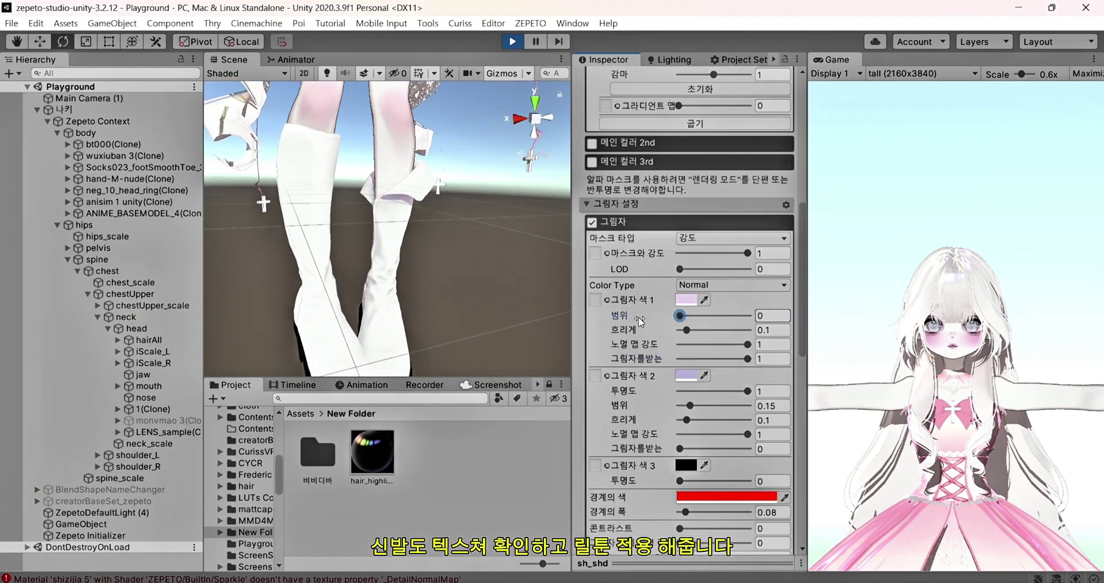
# Tune the shoe shadow colour and enable white rim light with direct light width -0.07.
pyautogui.click(687, 299)
pyautogui.scroll(-7, 624, 335)
pyautogui.keyDown('alt'); pyautogui.moveTo(454, 302); pyautogui.dragTo(483, 315); pyautogui.keyUp('alt')
pyautogui.scroll(-5, 622, 343)
pyautogui.click(598, 289)
pyautogui.click(683, 307)
pyautogui.moveTo(714, 426); pyautogui.dragTo(707, 440)
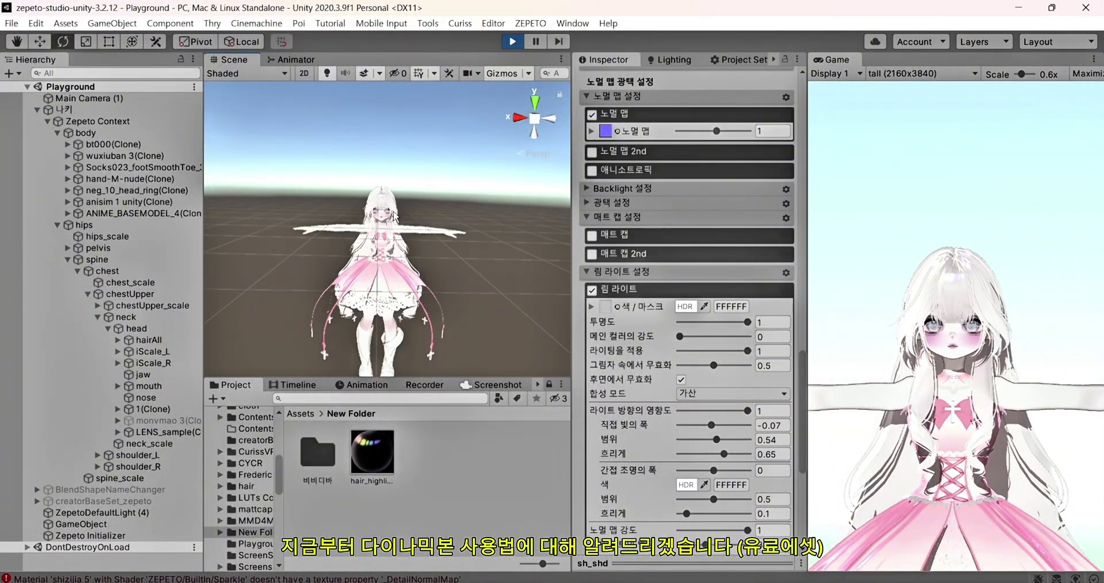
pyautogui.click(489, 295)
pyautogui.scroll(-5, 1022, 83)
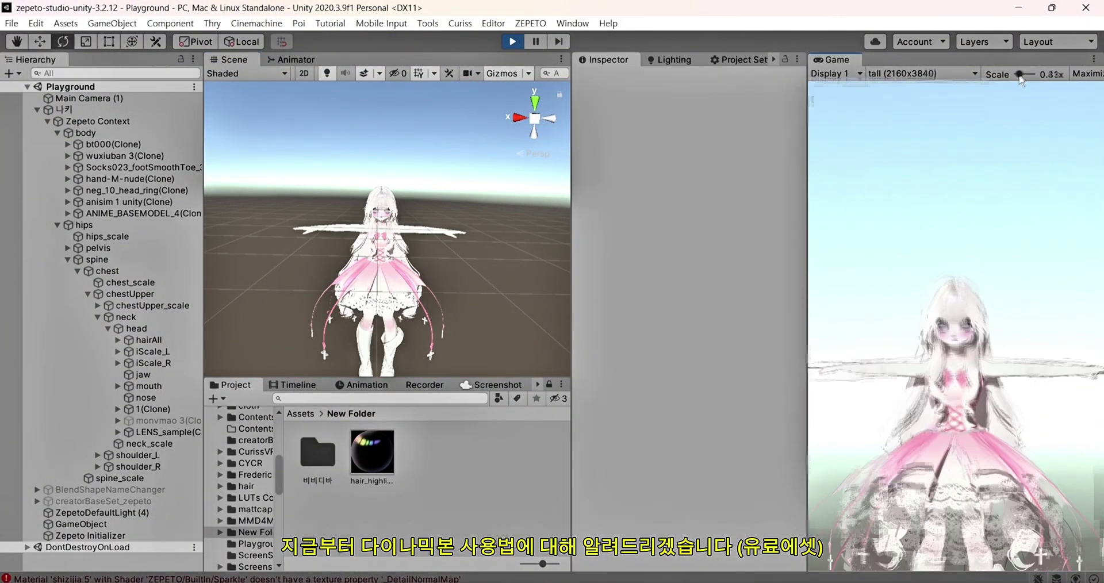
# Expand hairAll and select all sixteen hair physics bones.
pyautogui.moveTo(1020, 76); pyautogui.dragTo(1023, 79)
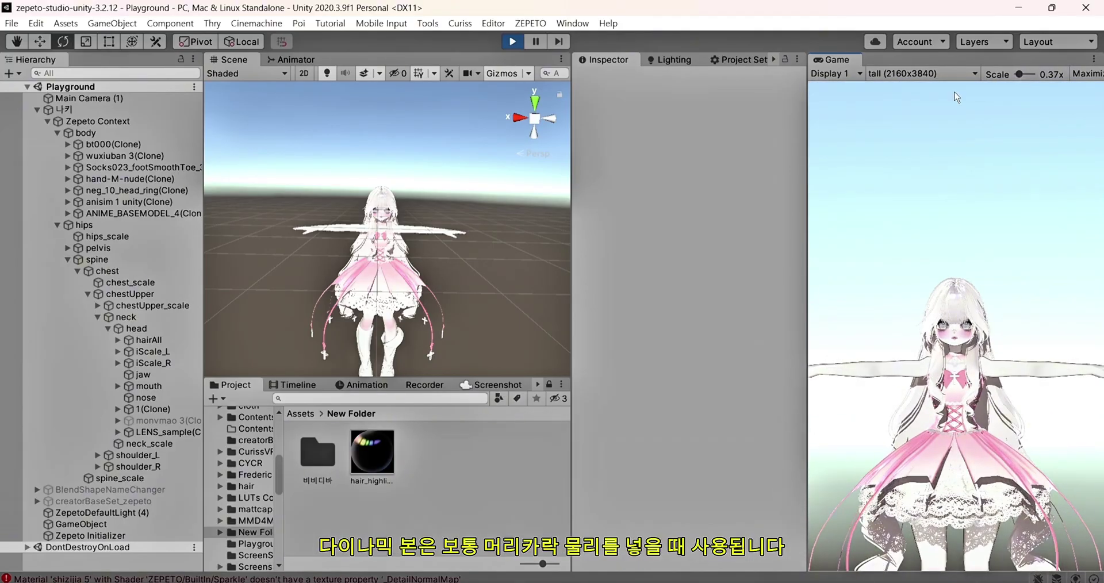
pyautogui.scroll(5, 475, 292)
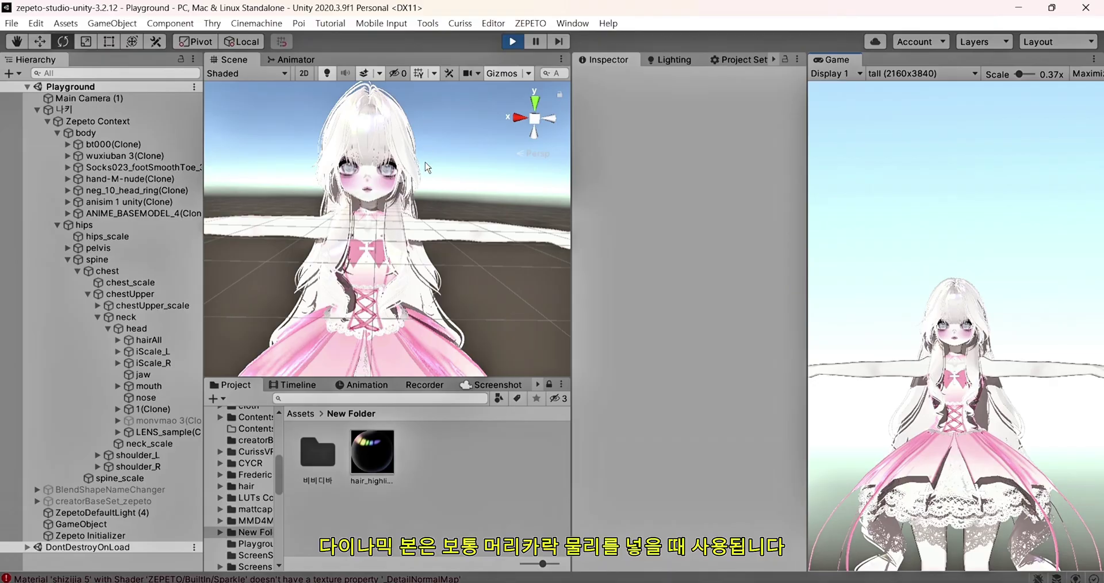
pyautogui.scroll(-2, 427, 231)
pyautogui.click(151, 339)
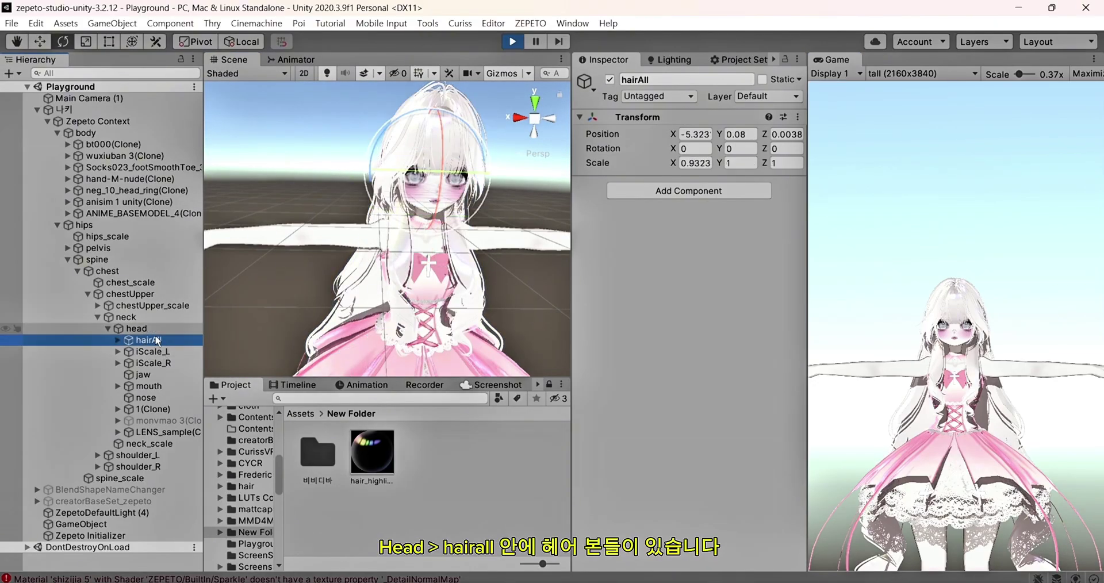
pyautogui.click(118, 340)
pyautogui.moveTo(200, 352); pyautogui.dragTo(234, 352)
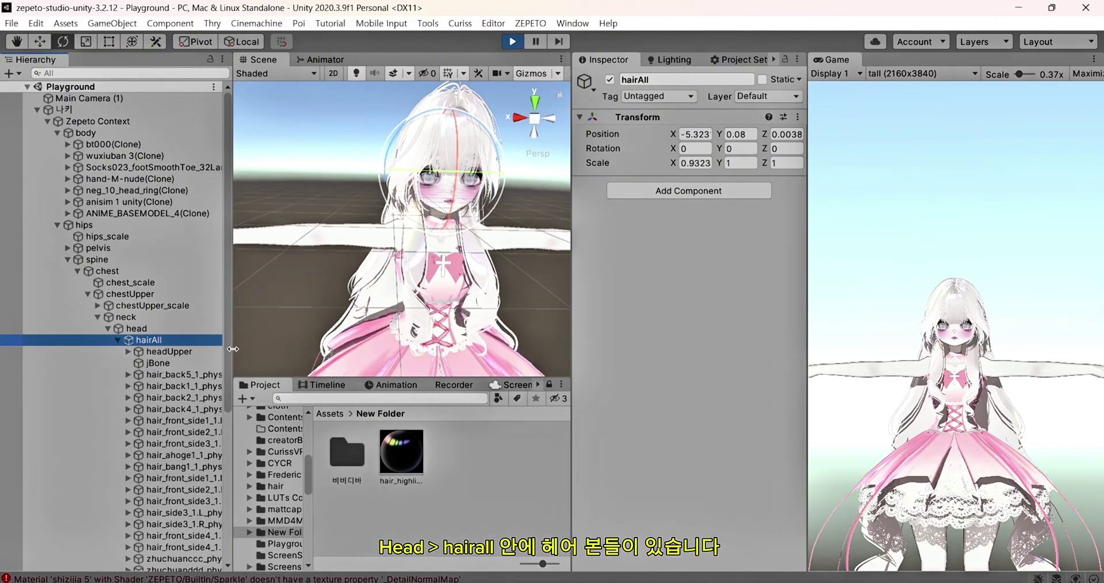
pyautogui.scroll(-2, 154, 425)
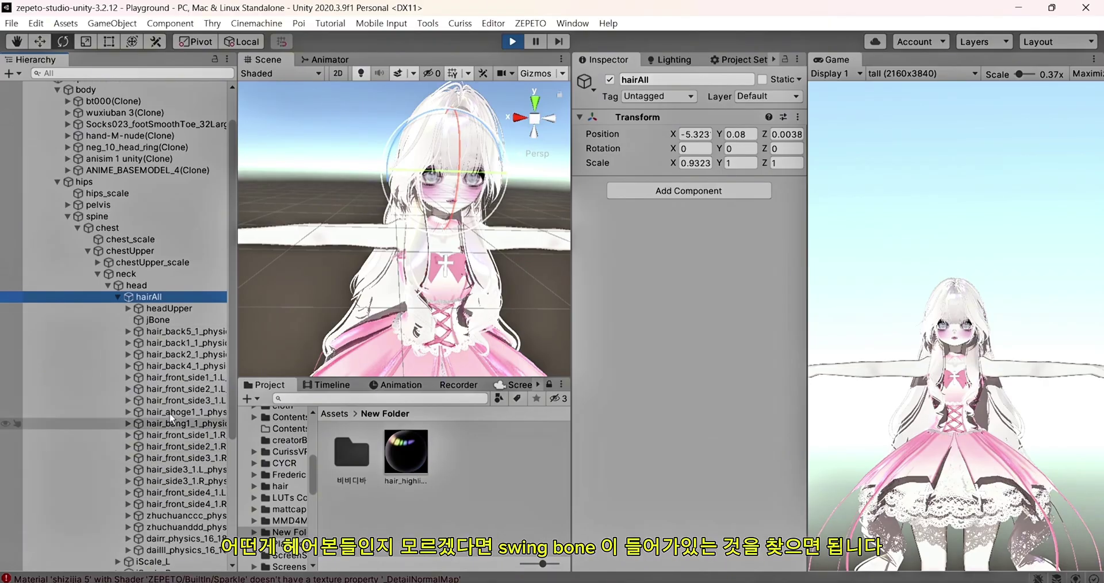
pyautogui.click(173, 504)
pyautogui.keyDown('shift'); pyautogui.click(173, 331); pyautogui.keyUp('shift')
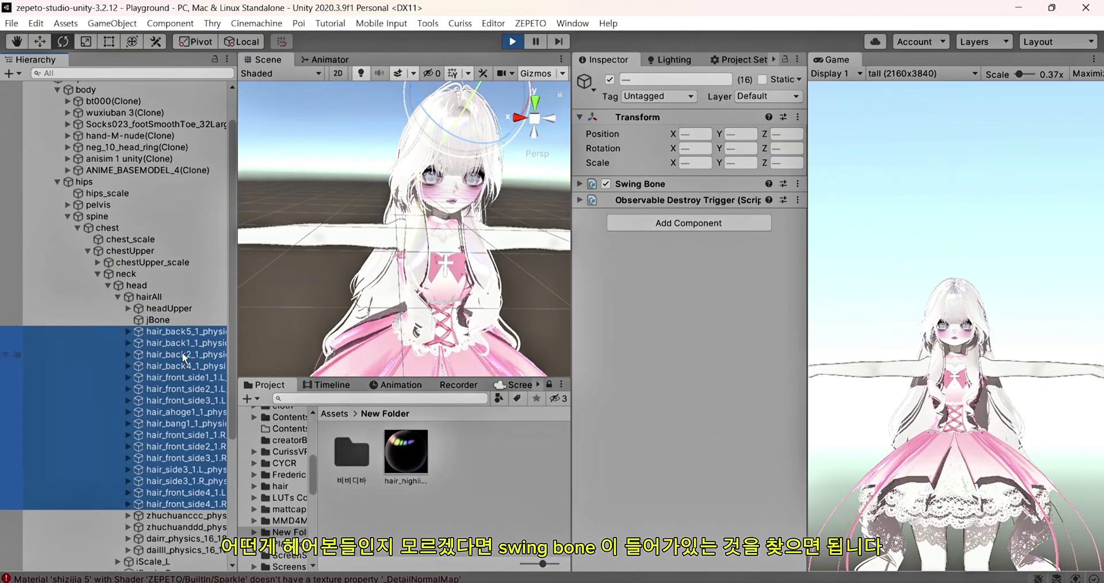
# Add a Dynamic Bone component to the selected hair bones, found by searching 'dy'.
pyautogui.click(644, 225)
pyautogui.write('dy')
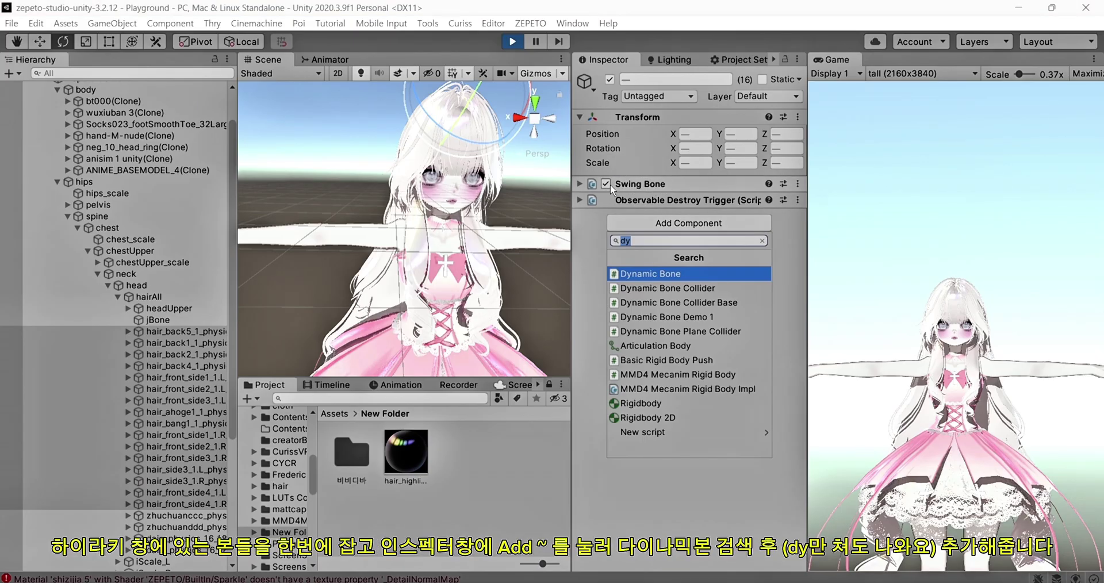
pyautogui.click(633, 273)
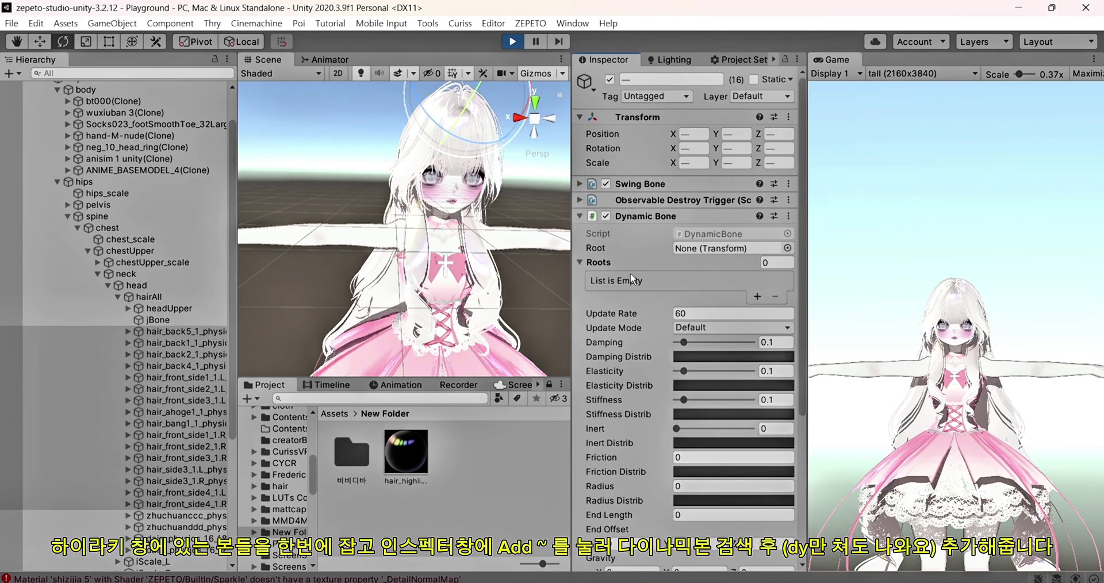
# Make hair_back5 the Root of its own Dynamic Bone component.
pyautogui.scroll(-2, 160, 384)
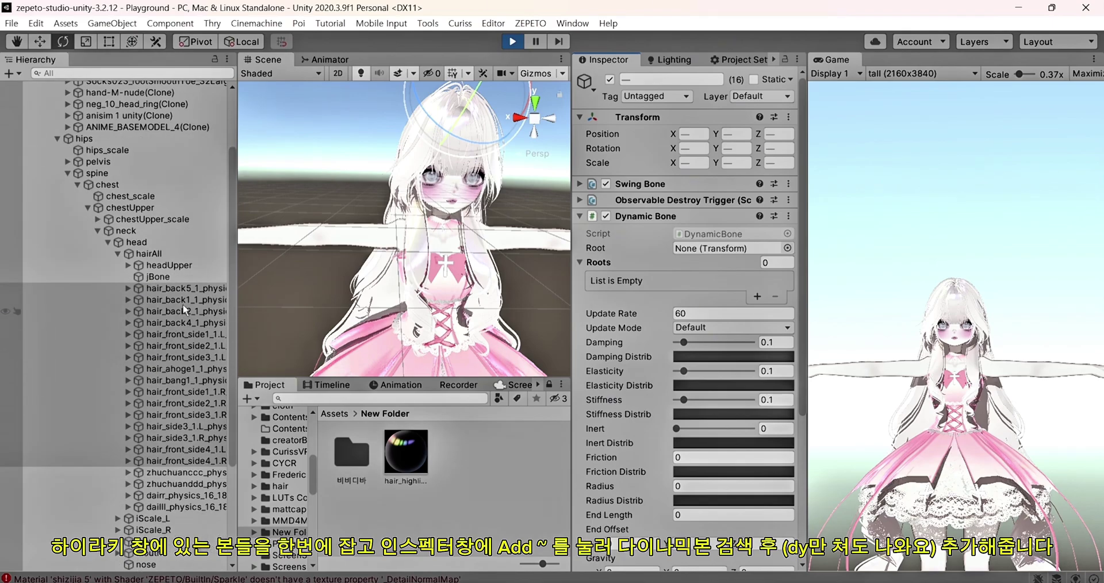
pyautogui.click(184, 289)
pyautogui.moveTo(202, 295); pyautogui.dragTo(653, 272)
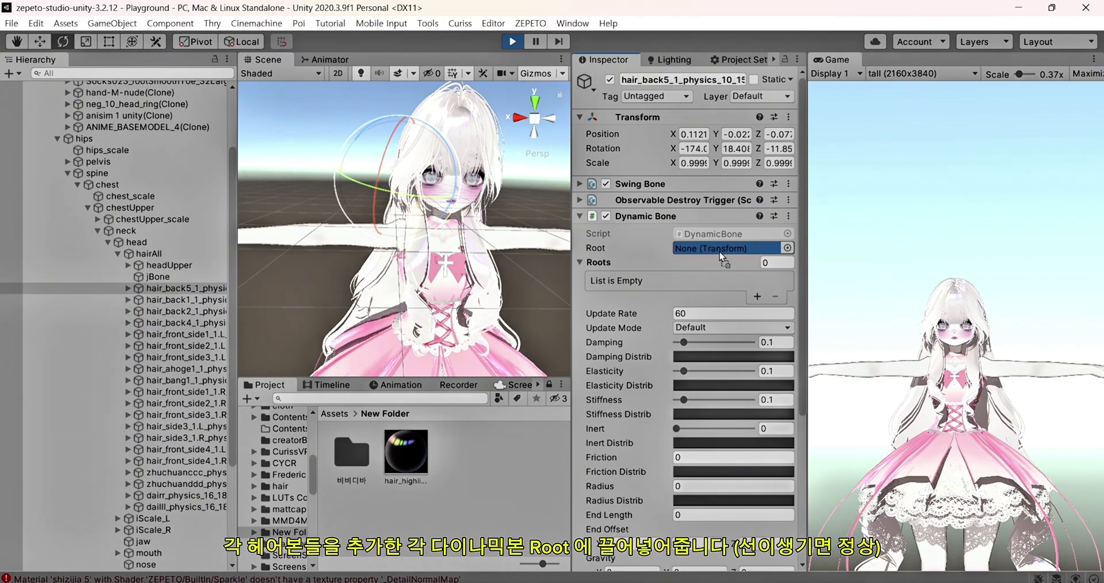
# Set the left front-side, ahoge and bangs hair bones each as their own Dynamic Bone Root.
pyautogui.click(187, 299)
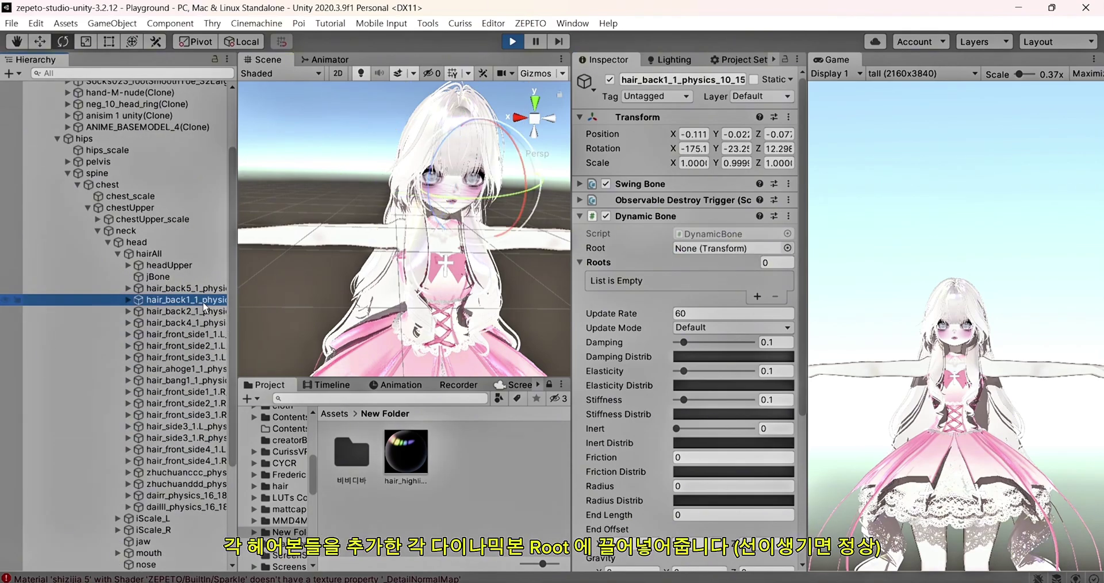
pyautogui.click(184, 323)
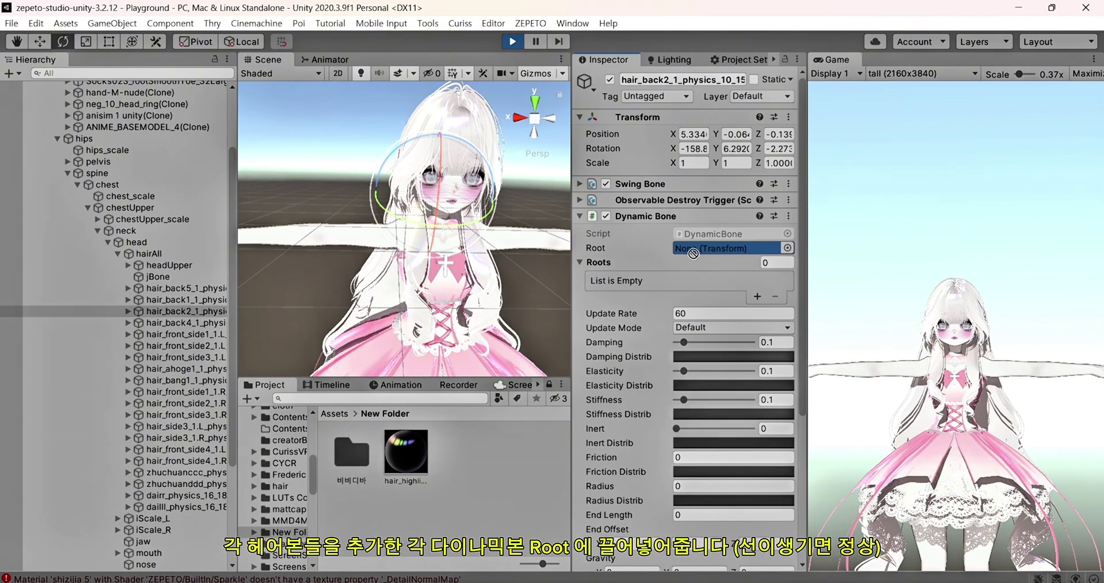
pyautogui.click(184, 334)
pyautogui.moveTo(184, 334); pyautogui.dragTo(727, 248)
pyautogui.click(184, 346)
pyautogui.moveTo(184, 345); pyautogui.dragTo(728, 248)
pyautogui.click(184, 357)
pyautogui.moveTo(184, 357); pyautogui.dragTo(727, 248)
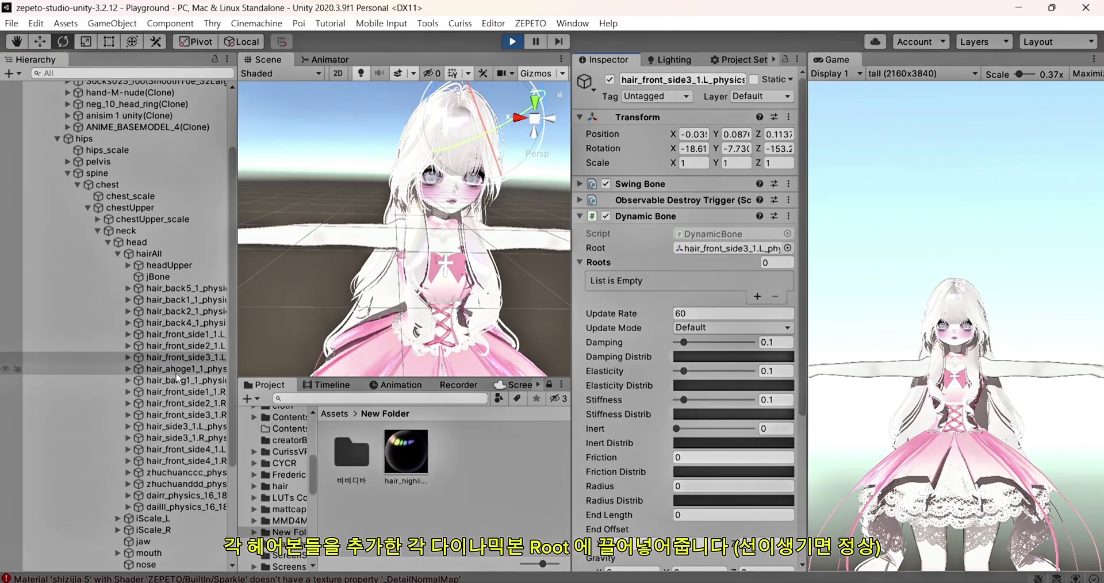
pyautogui.click(184, 369)
pyautogui.moveTo(184, 368); pyautogui.dragTo(727, 248)
pyautogui.click(184, 380)
pyautogui.moveTo(184, 380); pyautogui.dragTo(727, 248)
# Set the right front-side, side3 and fourth front-side hair bones as their own Dynamic Bone Roots.
pyautogui.click(184, 392)
pyautogui.moveTo(184, 392); pyautogui.dragTo(727, 248)
pyautogui.click(184, 403)
pyautogui.moveTo(184, 403); pyautogui.dragTo(727, 248)
pyautogui.click(184, 415)
pyautogui.moveTo(184, 415); pyautogui.dragTo(715, 248)
pyautogui.click(201, 428)
pyautogui.click(184, 437)
pyautogui.moveTo(184, 438)
pyautogui.mouseDown()
pyautogui.moveTo(727, 248)
pyautogui.moveTo(637, 283)
pyautogui.mouseUp()
pyautogui.click(184, 449)
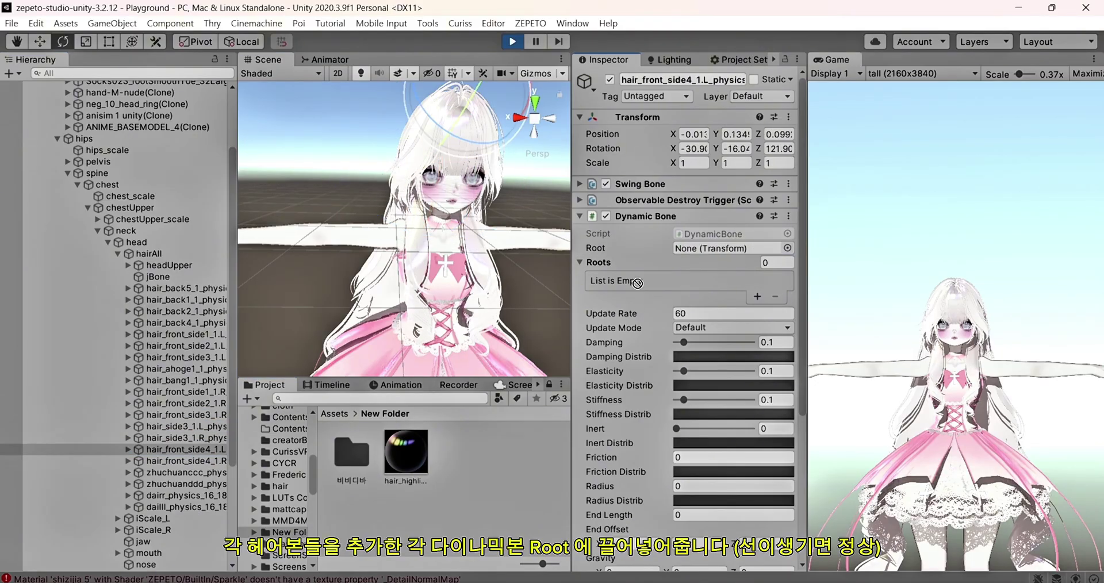
pyautogui.moveTo(167, 461); pyautogui.dragTo(597, 317)
pyautogui.click(211, 470)
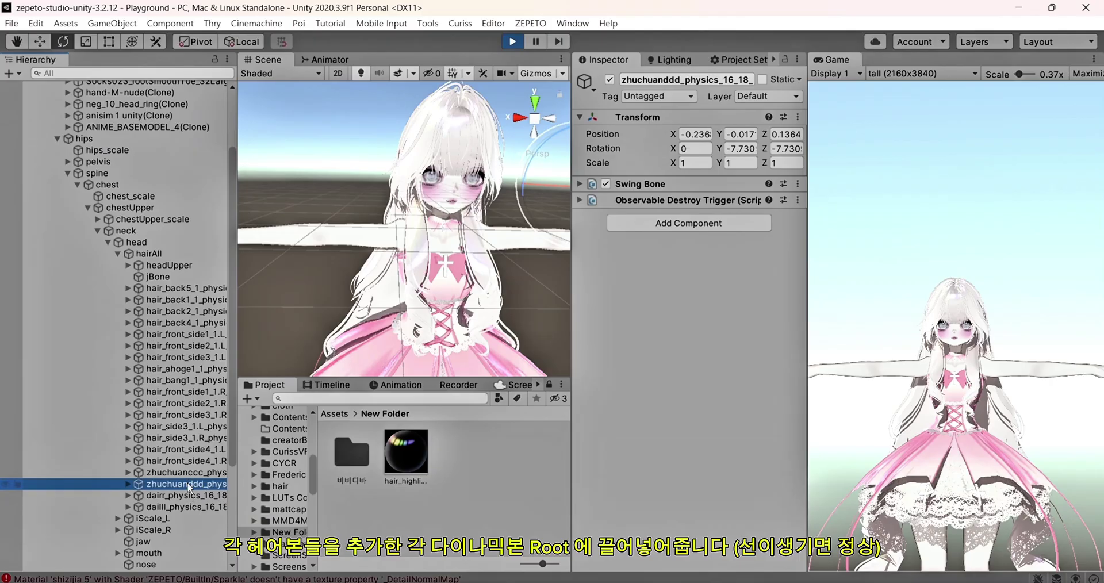
pyautogui.click(187, 462)
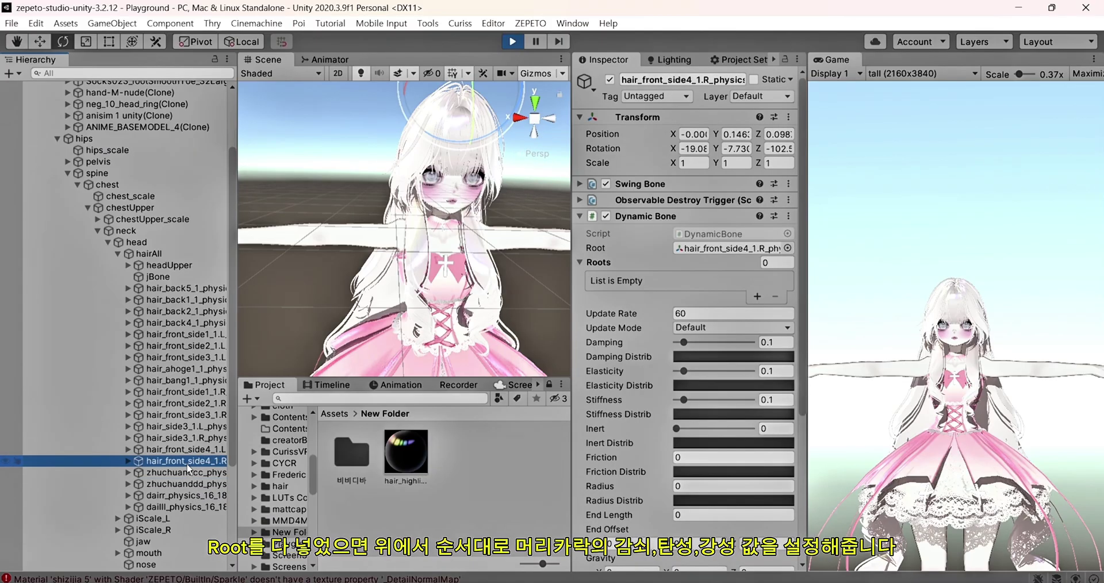
# Give all sixteen hair bones elasticity 0.231 and a Dynamic Bone radius of 0.05.
pyautogui.keyDown('shift'); pyautogui.click(209, 293); pyautogui.keyUp('shift')
pyautogui.scroll(-5, 667, 371)
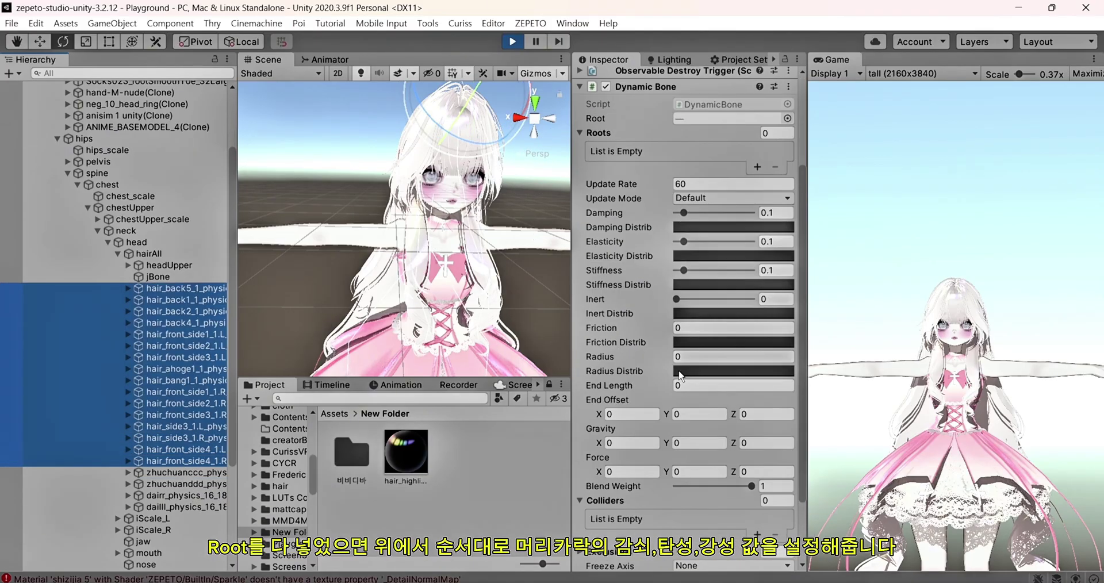
pyautogui.click(694, 242)
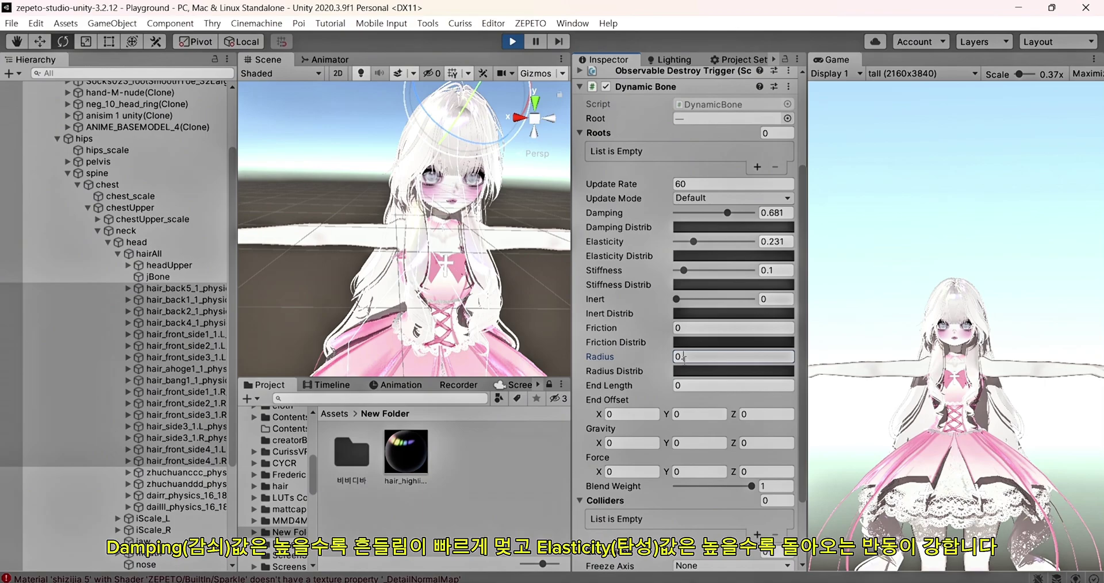
pyautogui.write('05')
pyautogui.press('Return')
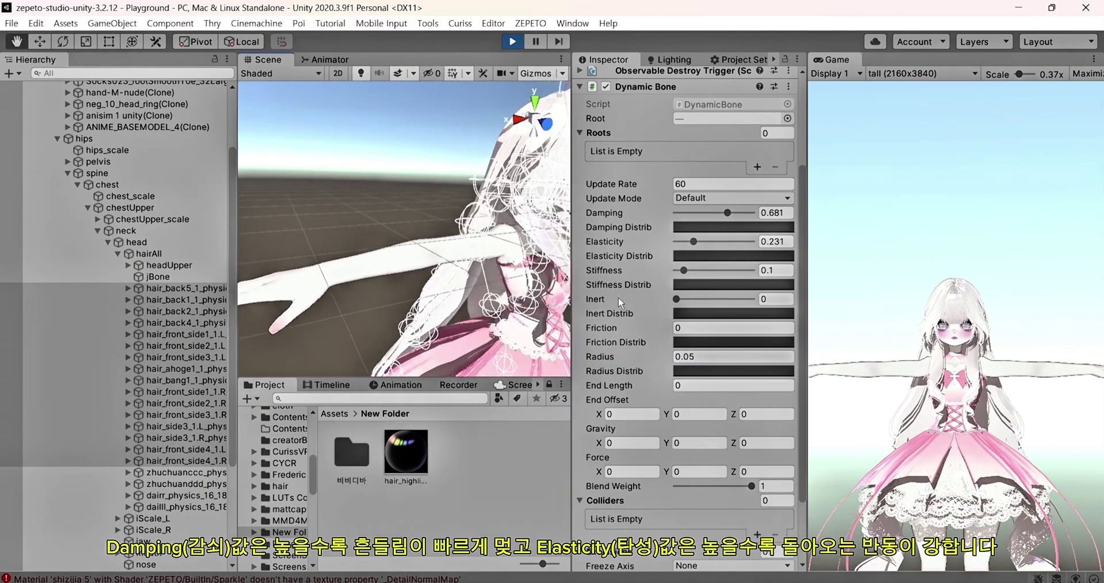
# Set the back hair bones' Dynamic Bone radius to 0.08.
pyautogui.scroll(-3, 485, 276)
pyautogui.scroll(-2, 486, 276)
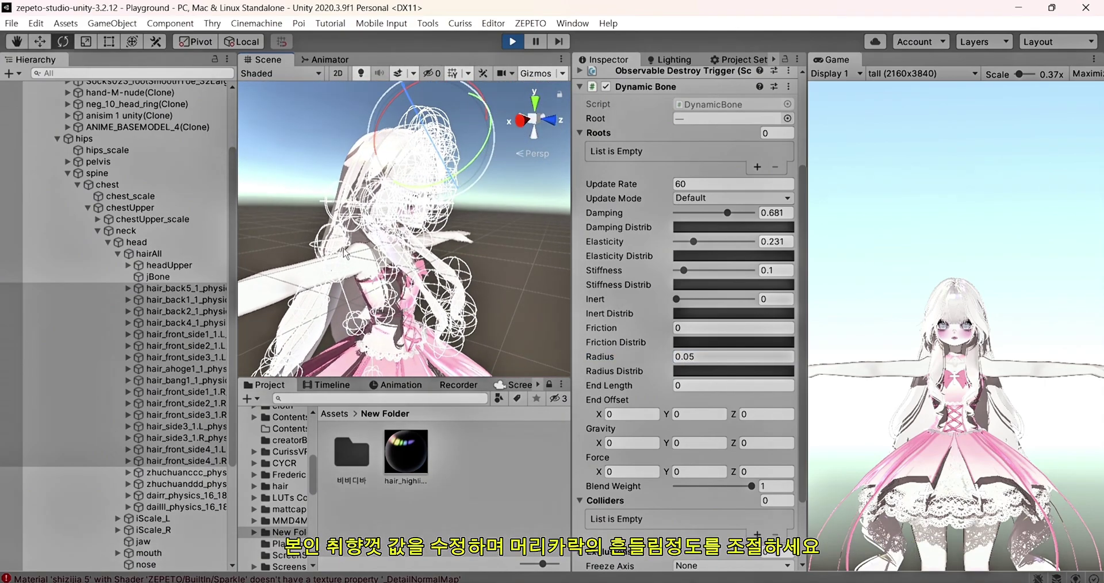
pyautogui.click(180, 291)
pyautogui.keyDown('shift'); pyautogui.click(187, 325); pyautogui.keyUp('shift')
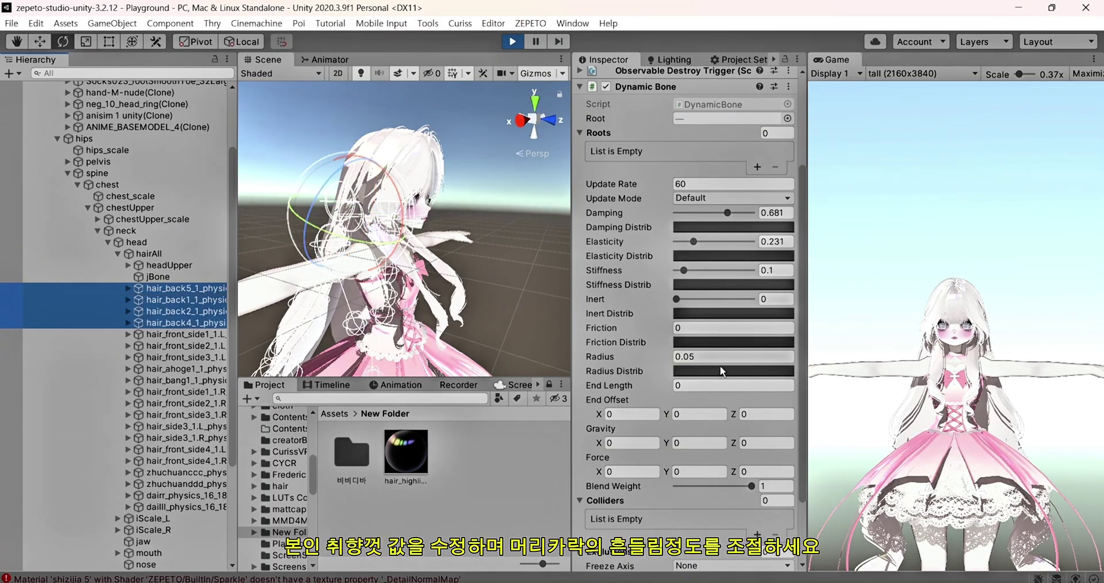
pyautogui.click(722, 371)
pyautogui.click(733, 356)
pyautogui.press('BackSpace')
pyautogui.write('0.08')
pyautogui.keyDown('alt'); pyautogui.moveTo(414, 241); pyautogui.dragTo(368, 247); pyautogui.keyUp('alt')
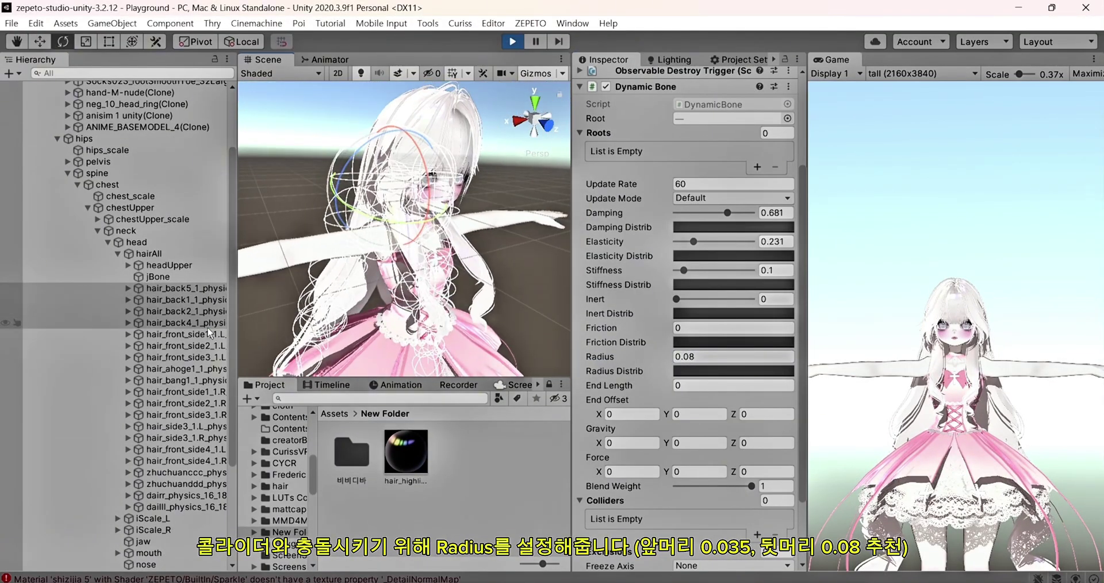
# Set the front and side hair bones' Dynamic Bone radius to 0.04.
pyautogui.click(210, 332)
pyautogui.keyDown('shift'); pyautogui.click(184, 460); pyautogui.keyUp('shift')
pyautogui.click(721, 356)
pyautogui.write('0.04')
pyautogui.keyDown('alt'); pyautogui.moveTo(449, 288); pyautogui.dragTo(366, 306); pyautogui.keyUp('alt')
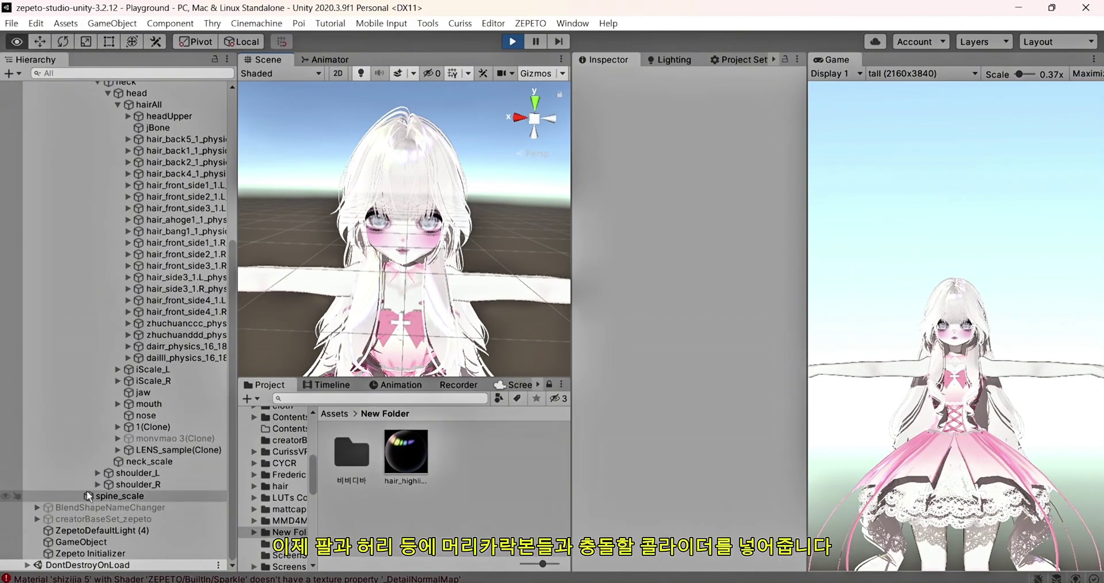
# Select the shoulder, upper-arm, lower-arm and hand bones of both arms.
pyautogui.keyDown('alt'); pyautogui.click(97, 473); pyautogui.keyUp('alt')
pyautogui.scroll(-4, 143, 437)
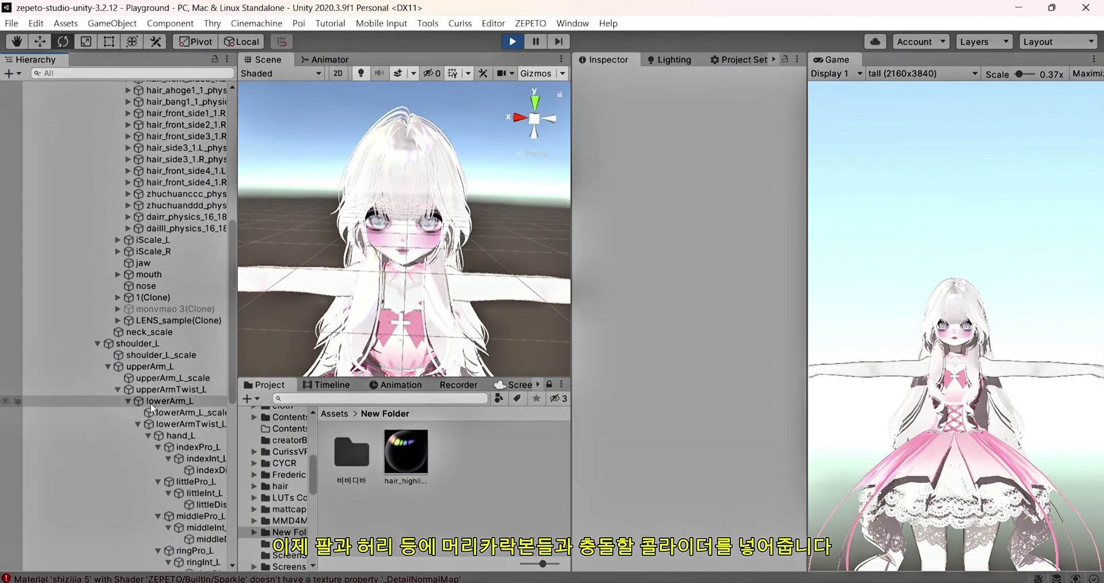
pyautogui.click(172, 435)
pyautogui.keyDown('alt'); pyautogui.click(149, 435); pyautogui.keyUp('alt')
pyautogui.keyDown('alt'); pyautogui.click(97, 427); pyautogui.keyUp('alt')
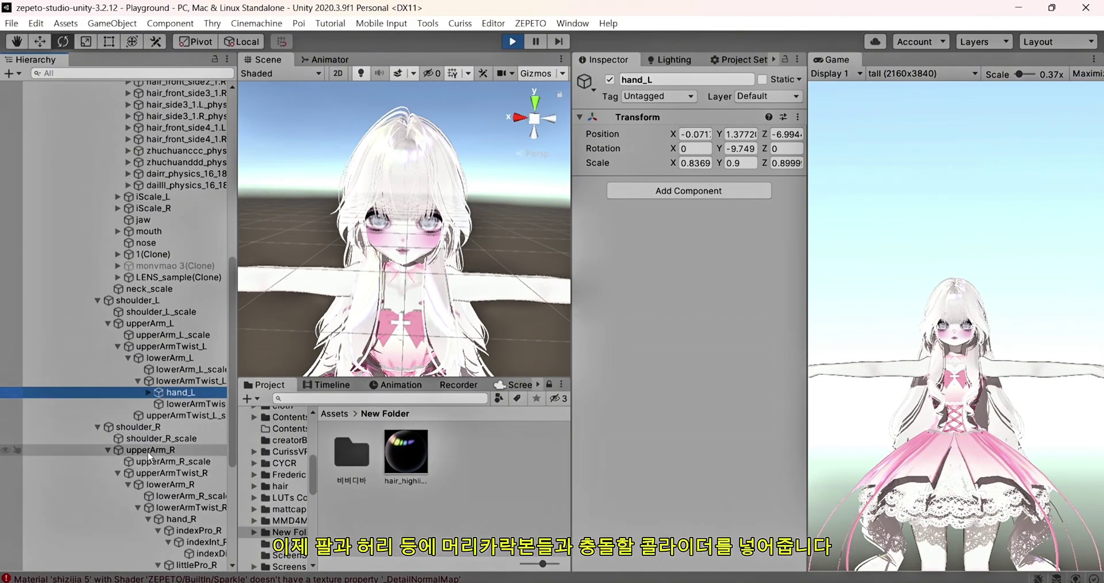
pyautogui.keyDown('alt'); pyautogui.click(148, 519); pyautogui.keyUp('alt')
pyautogui.click(187, 519)
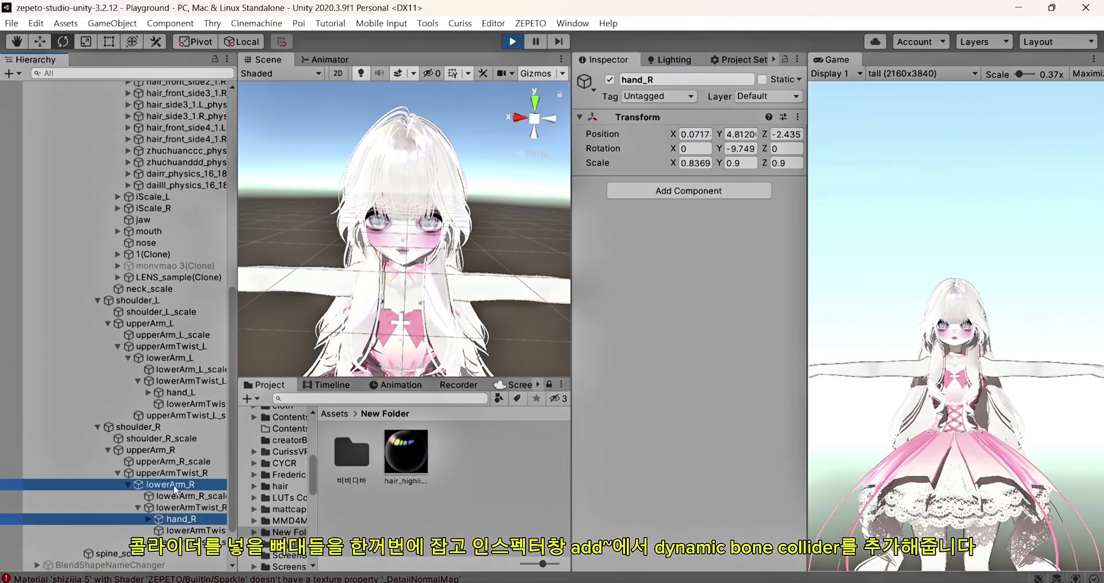
pyautogui.keyDown('ctrl'); pyautogui.click(156, 449); pyautogui.keyUp('ctrl')
pyautogui.keyDown('ctrl'); pyautogui.click(144, 426); pyautogui.keyUp('ctrl')
pyautogui.keyDown('ctrl'); pyautogui.click(176, 392); pyautogui.keyUp('ctrl')
pyautogui.keyDown('ctrl'); pyautogui.click(170, 358); pyautogui.keyUp('ctrl')
pyautogui.keyDown('ctrl'); pyautogui.click(149, 323); pyautogui.keyUp('ctrl')
pyautogui.keyDown('ctrl'); pyautogui.click(138, 300); pyautogui.keyUp('ctrl')
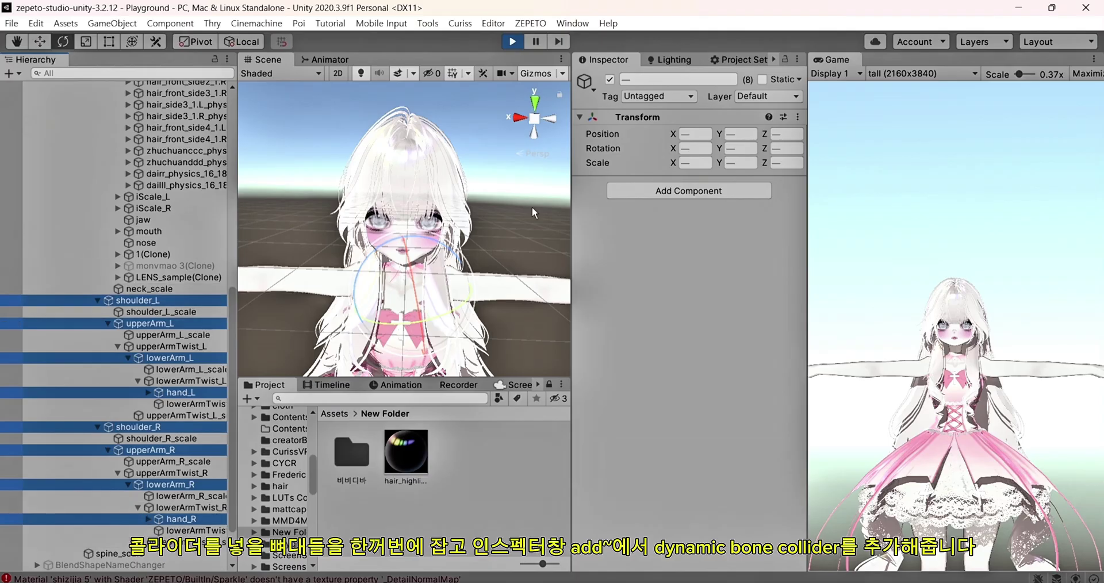
# Add Dynamic Bone Colliders to the arm bones with radius 0.04 along the X direction.
pyautogui.click(653, 192)
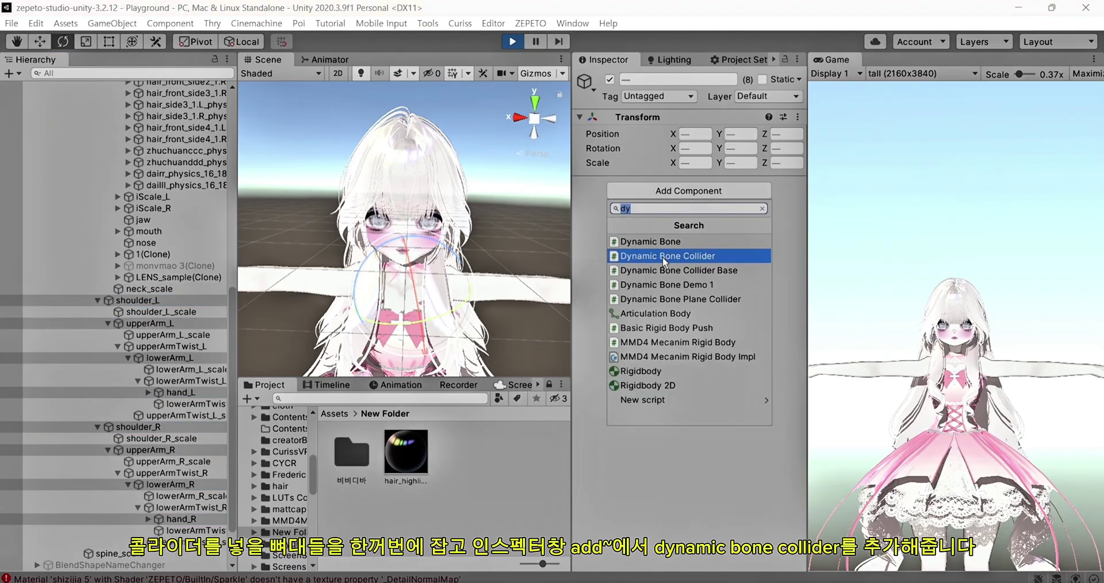
pyautogui.click(714, 255)
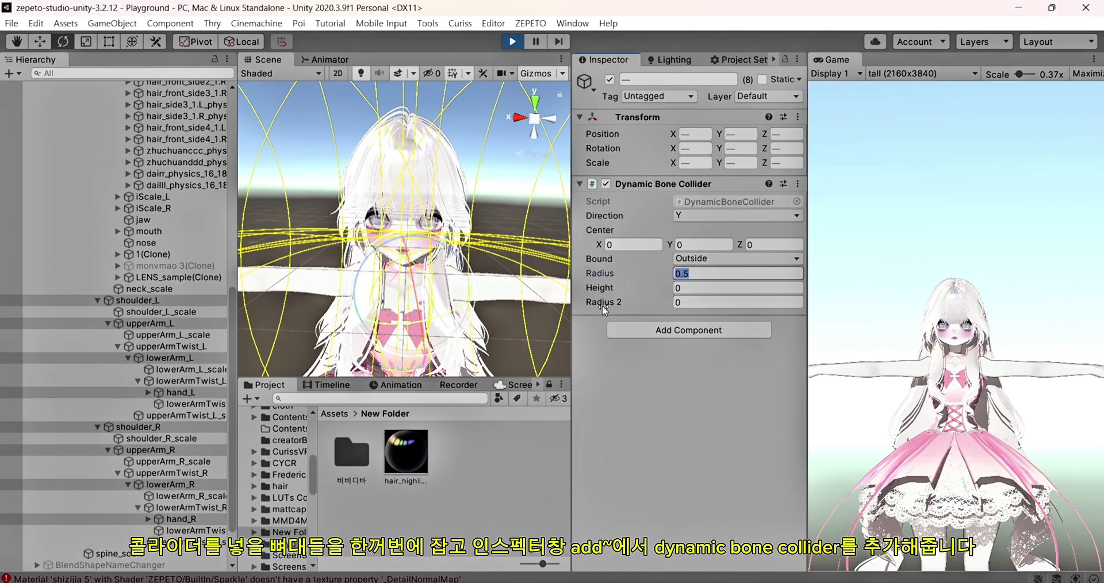
pyautogui.write('0.04')
pyautogui.press('Return')
pyautogui.scroll(-5, 549, 329)
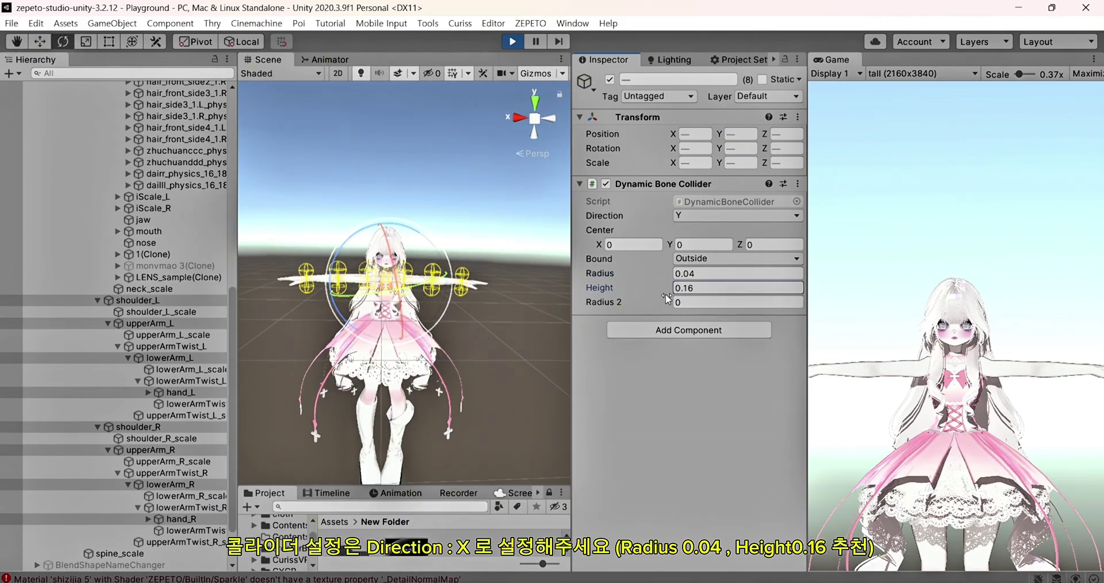
pyautogui.click(682, 219)
pyautogui.click(701, 231)
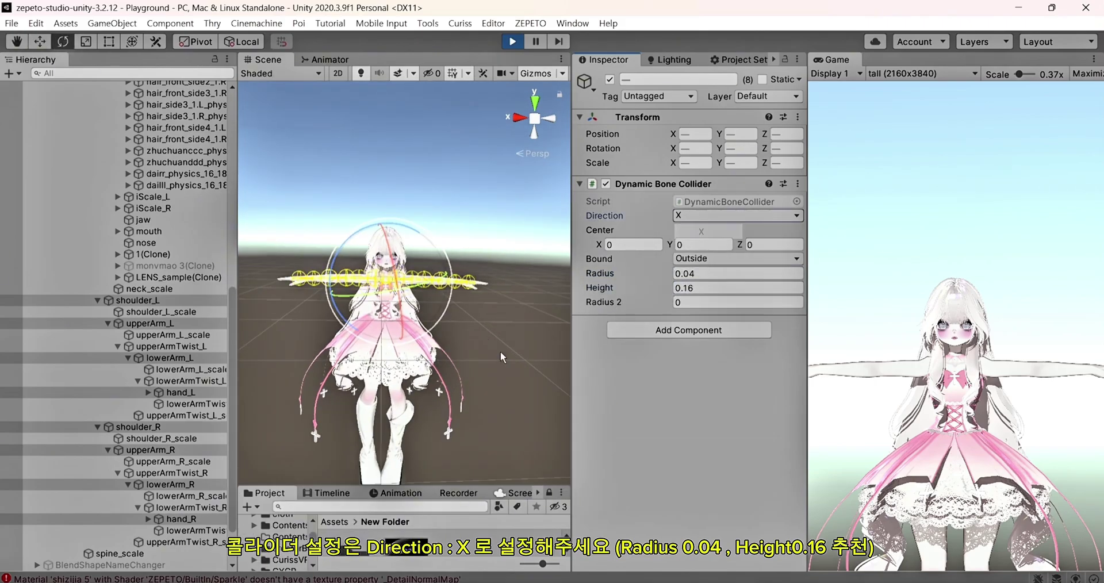
# Set the right arm colliders' centre X to 0.05.
pyautogui.click(179, 519)
pyautogui.keyDown('ctrl'); pyautogui.click(173, 485); pyautogui.keyUp('ctrl')
pyautogui.keyDown('ctrl'); pyautogui.click(150, 449); pyautogui.keyUp('ctrl')
pyautogui.click(626, 244)
pyautogui.write('.1')
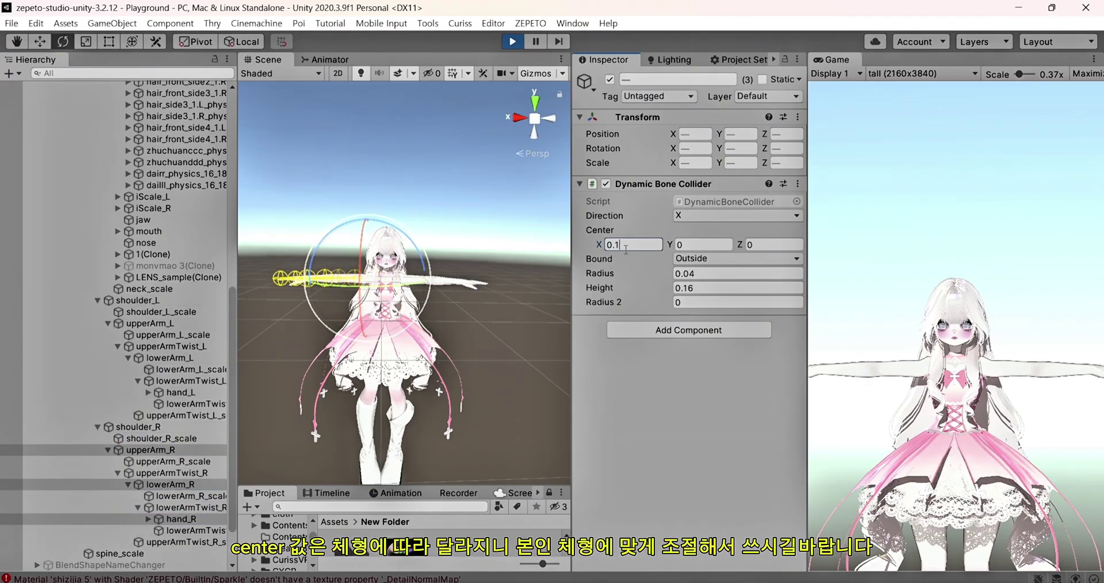
pyautogui.click(138, 427)
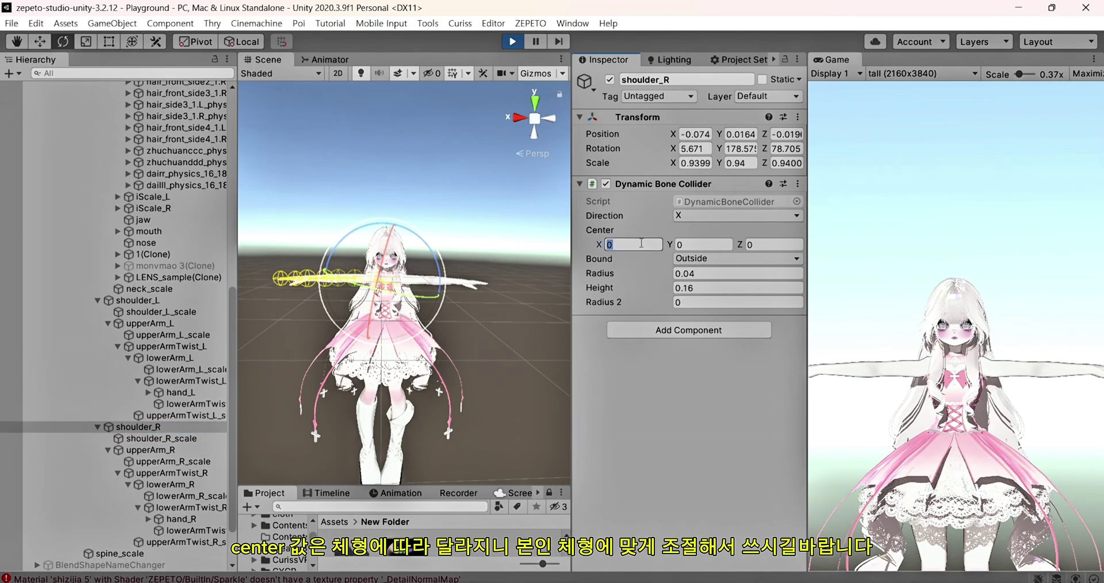
pyautogui.write('.05')
# Set the left arm colliders' centre X to -0.05.
pyautogui.click(178, 393)
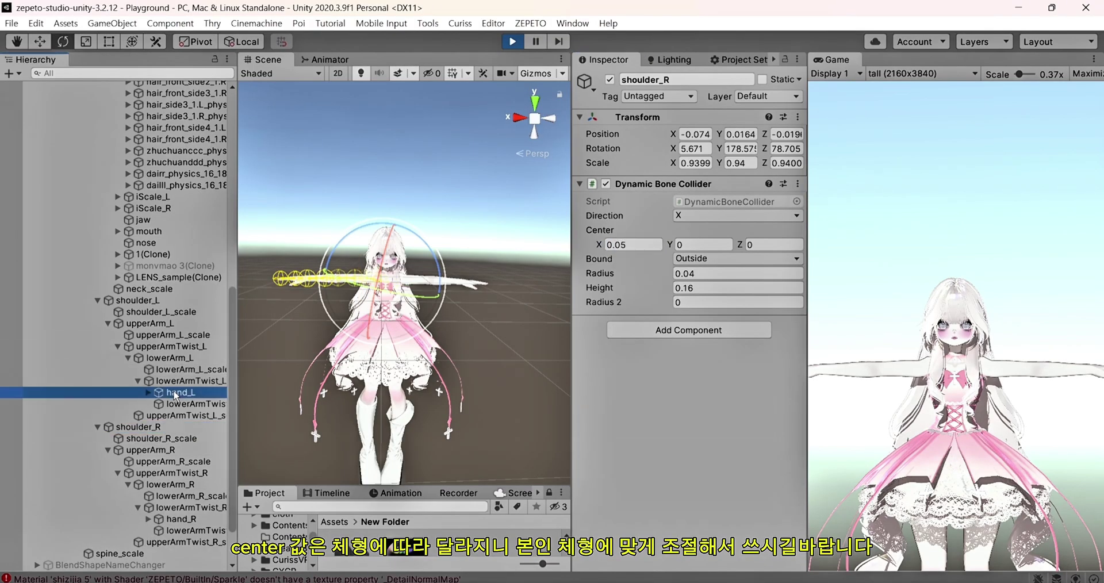
pyautogui.keyDown('ctrl'); pyautogui.click(170, 357); pyautogui.keyUp('ctrl')
pyautogui.keyDown('ctrl'); pyautogui.click(168, 324); pyautogui.keyUp('ctrl')
pyautogui.click(627, 244)
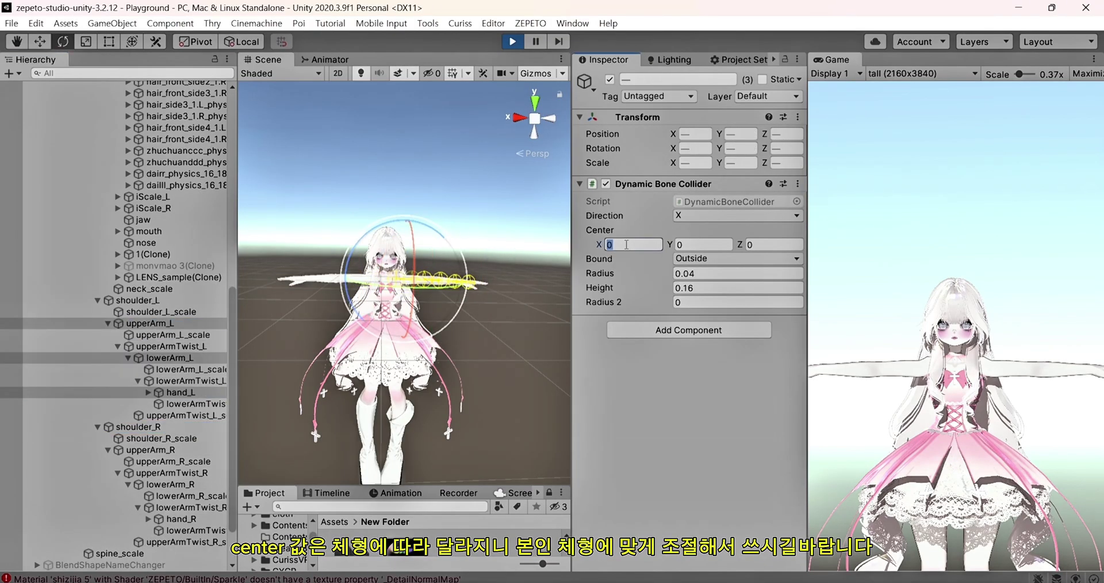
pyautogui.write('-0.1')
pyautogui.click(160, 301)
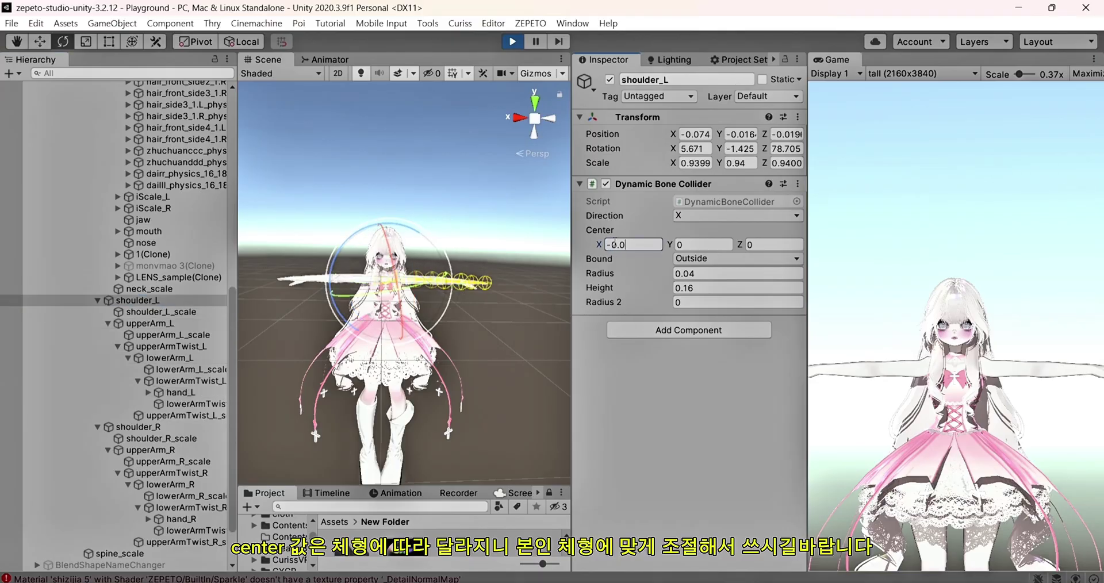
pyautogui.scroll(2, 412, 320)
pyautogui.scroll(3, 413, 322)
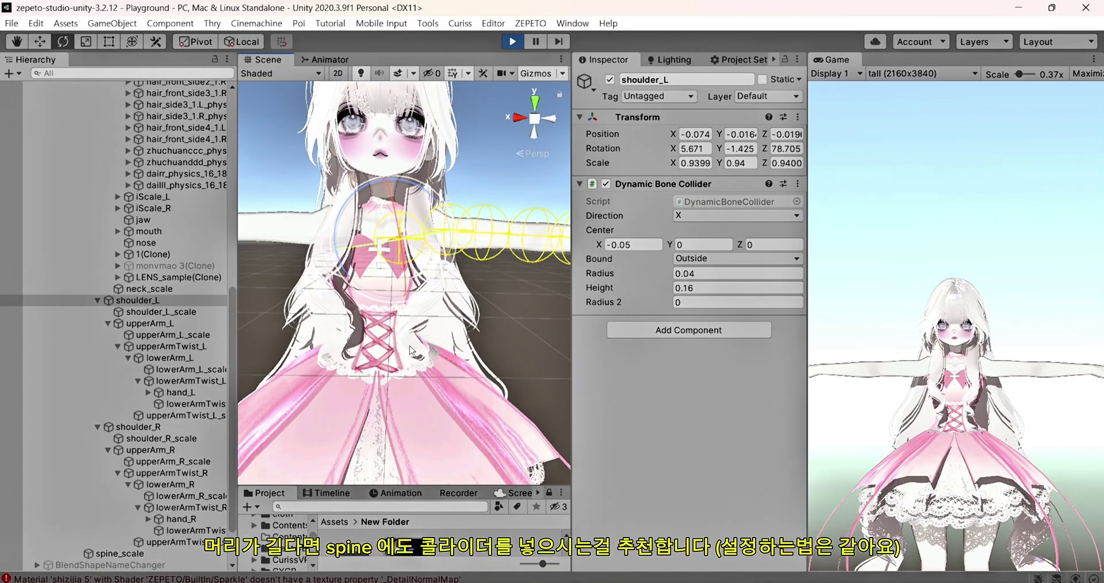
pyautogui.scroll(2, 417, 325)
pyautogui.moveTo(414, 325); pyautogui.dragTo(414, 466, button='middle')
pyautogui.scroll(8, 125, 228)
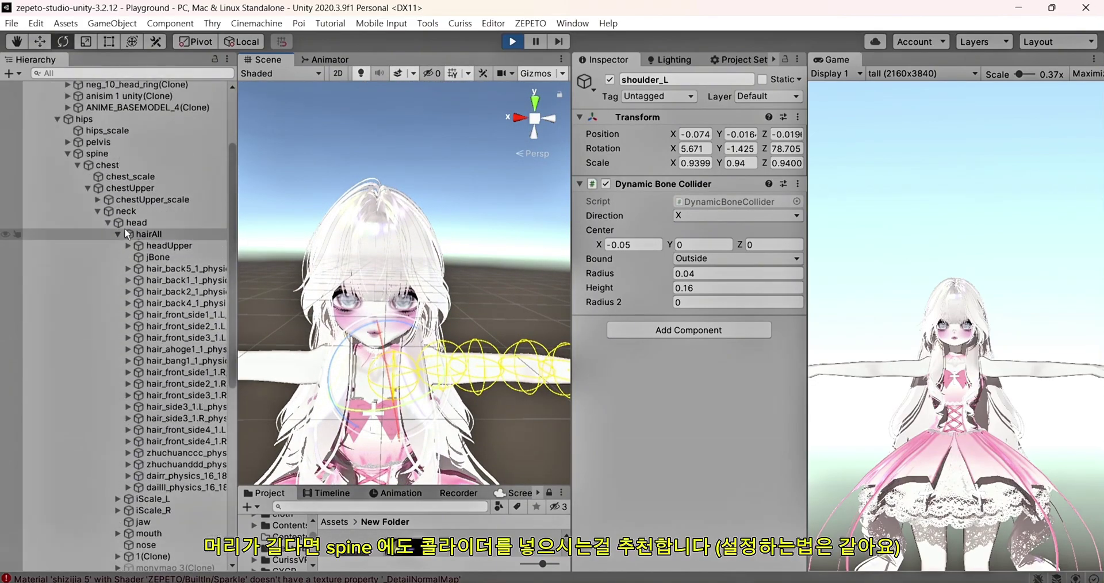
# Add a Dynamic Bone Collider to the spine along X: radius 0.07, height 0.27, centre X -0.08, Z -0.02.
pyautogui.click(95, 153)
pyautogui.click(738, 196)
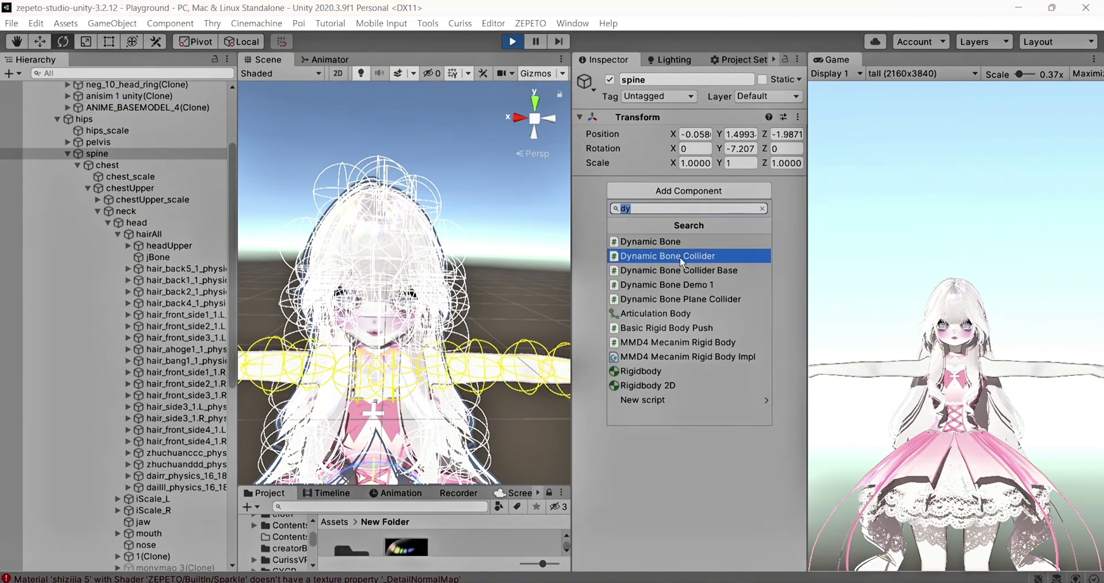
pyautogui.click(736, 250)
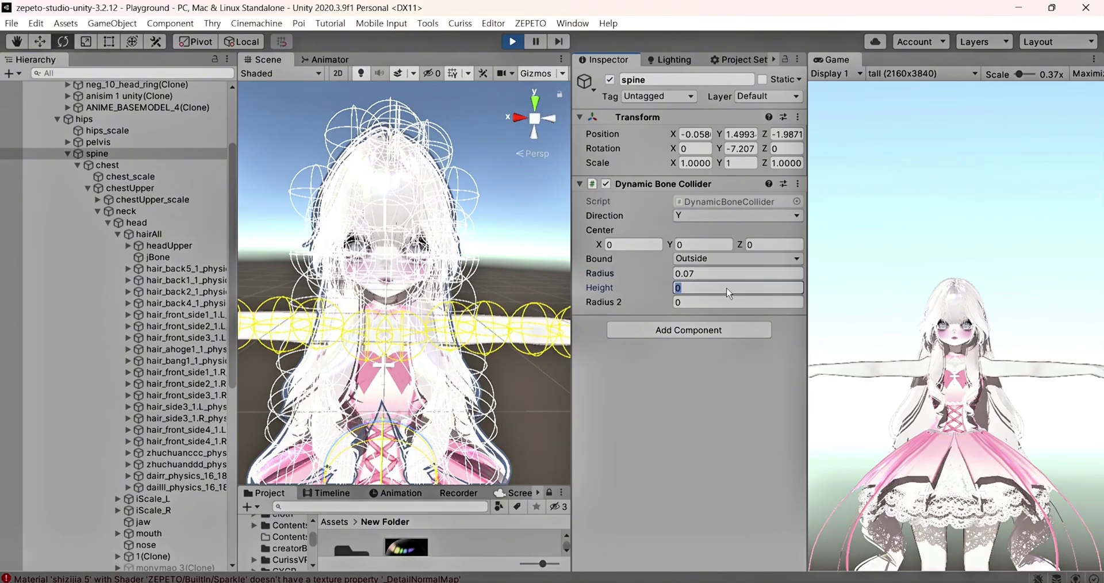
pyautogui.click(738, 216)
pyautogui.click(704, 230)
# Reframe the character from the front and select the first back hair bone.
pyautogui.moveTo(508, 376); pyautogui.dragTo(508, 298, button='middle')
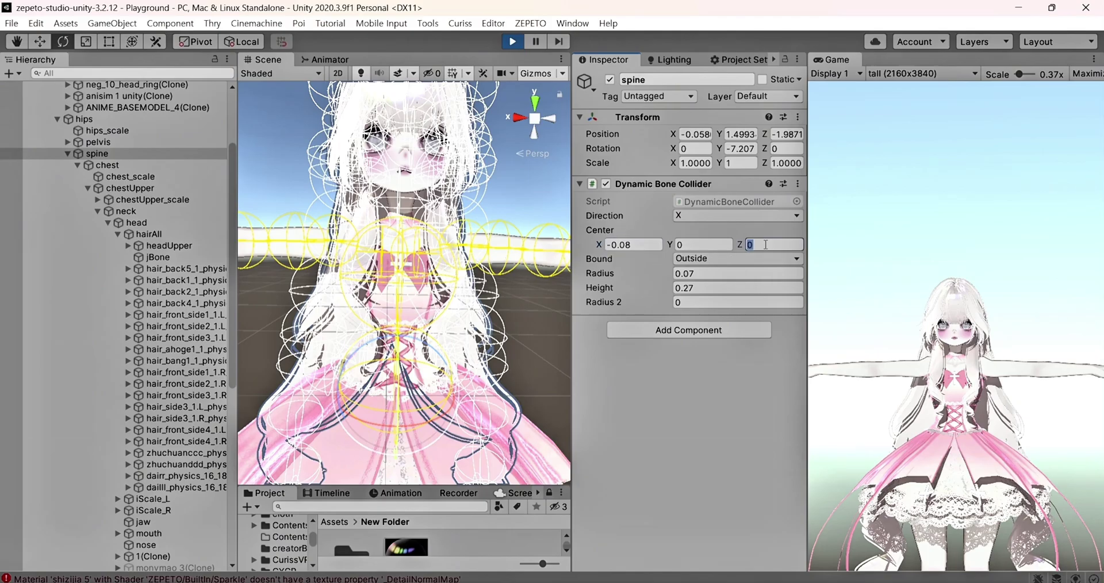
pyautogui.write('2')
pyautogui.keyDown('alt'); pyautogui.moveTo(347, 293); pyautogui.dragTo(376, 378); pyautogui.keyUp('alt')
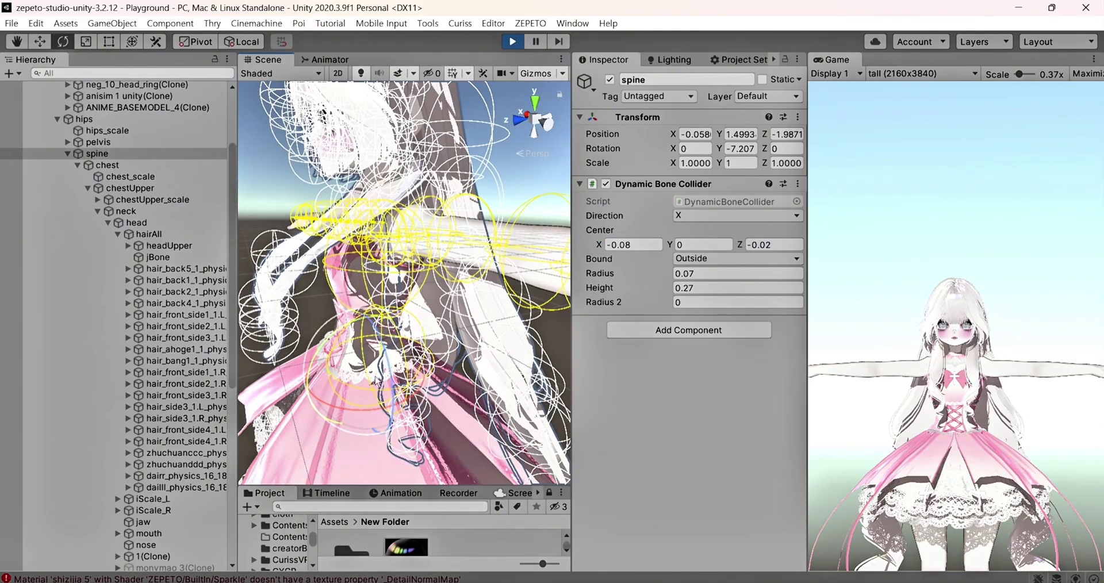
pyautogui.keyDown('alt'); pyautogui.moveTo(430, 298); pyautogui.dragTo(403, 288); pyautogui.keyUp('alt')
pyautogui.scroll(-5, 403, 287)
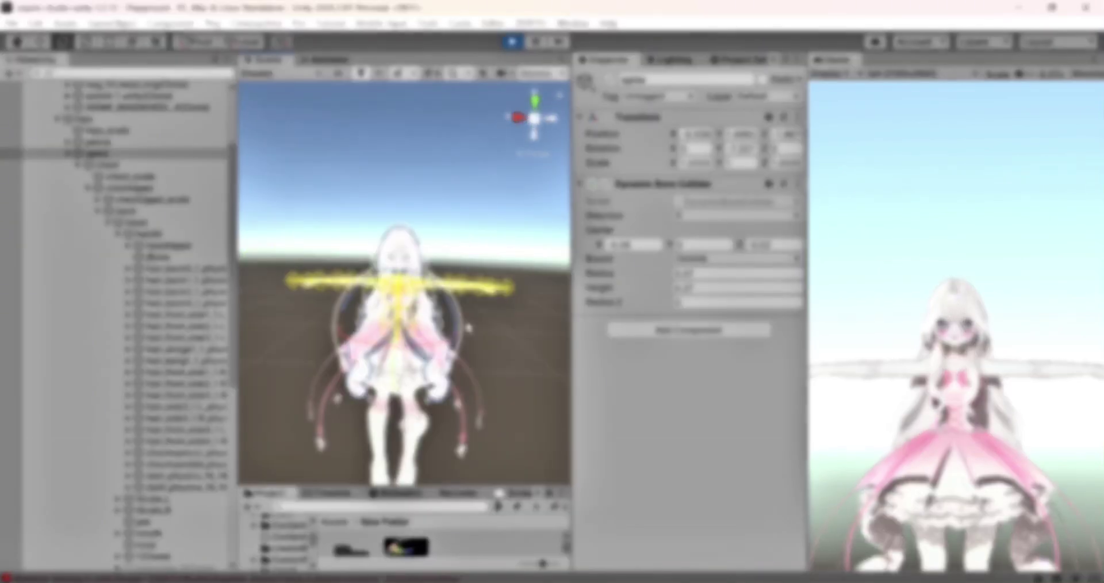
pyautogui.click(164, 268)
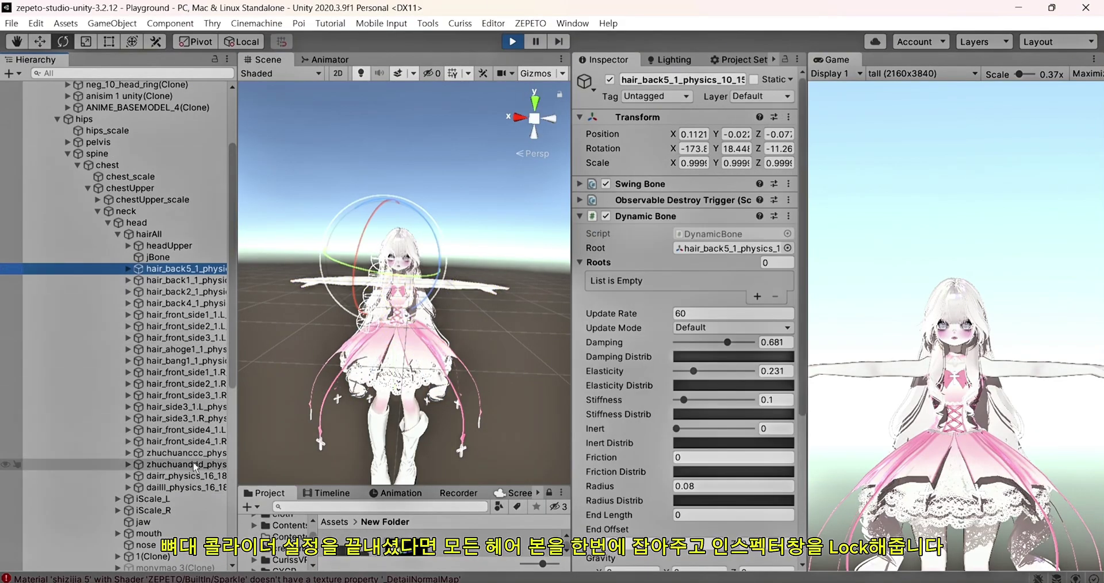
# Select all hair bones through hair_front_side4_1.R and lock the Inspector on them.
pyautogui.keyDown('shift'); pyautogui.click(175, 441); pyautogui.keyUp('shift')
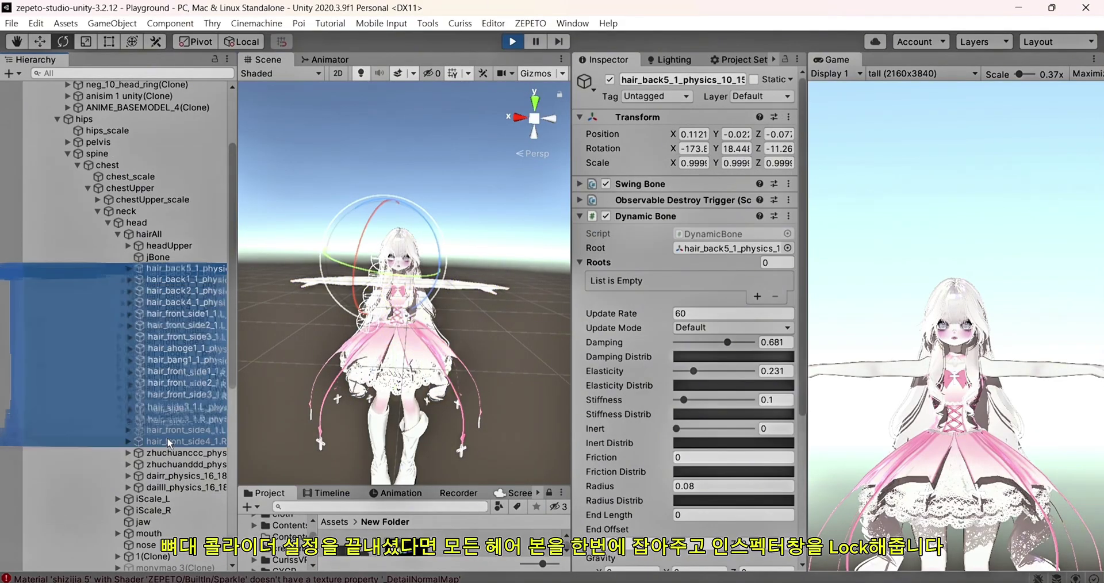
pyautogui.click(783, 60)
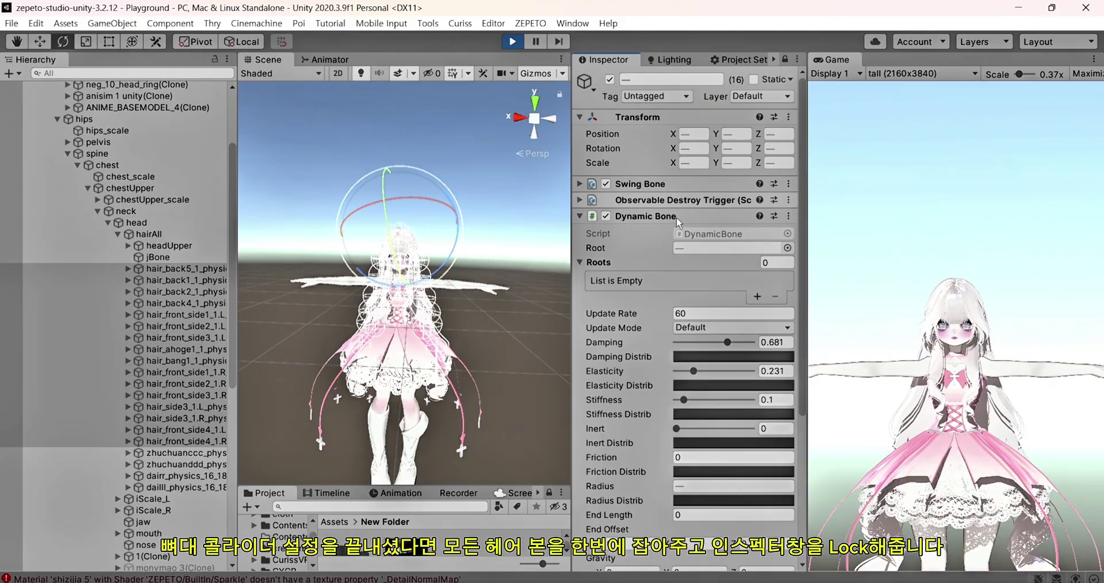
pyautogui.scroll(-4, 661, 248)
pyautogui.scroll(-4, 601, 375)
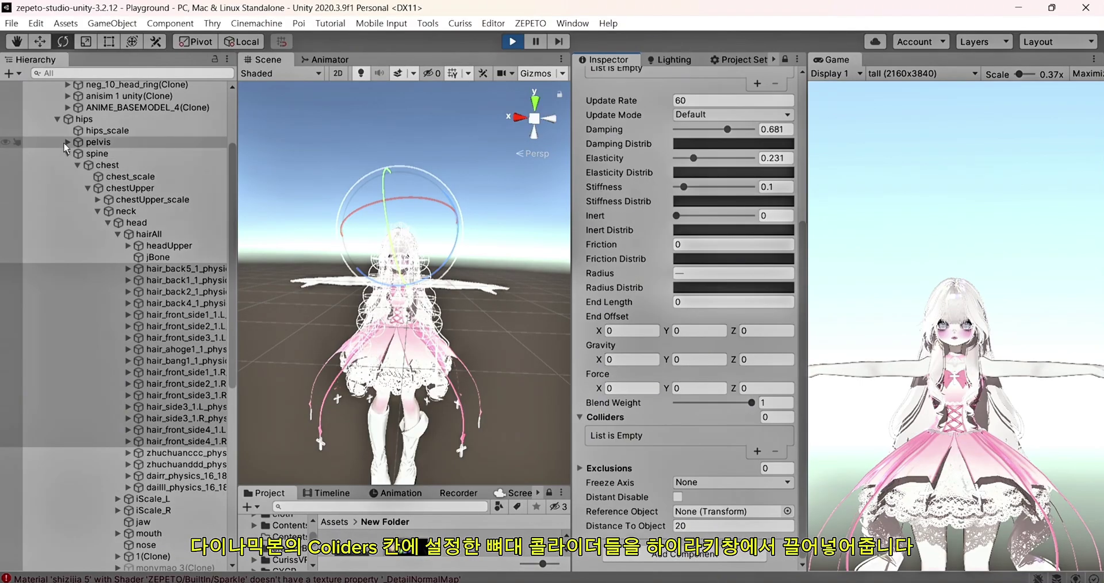
# Multi-select both sides' shoulder, upper arm, lower arm and hand bones.
pyautogui.click(97, 153)
pyautogui.scroll(-10, 173, 402)
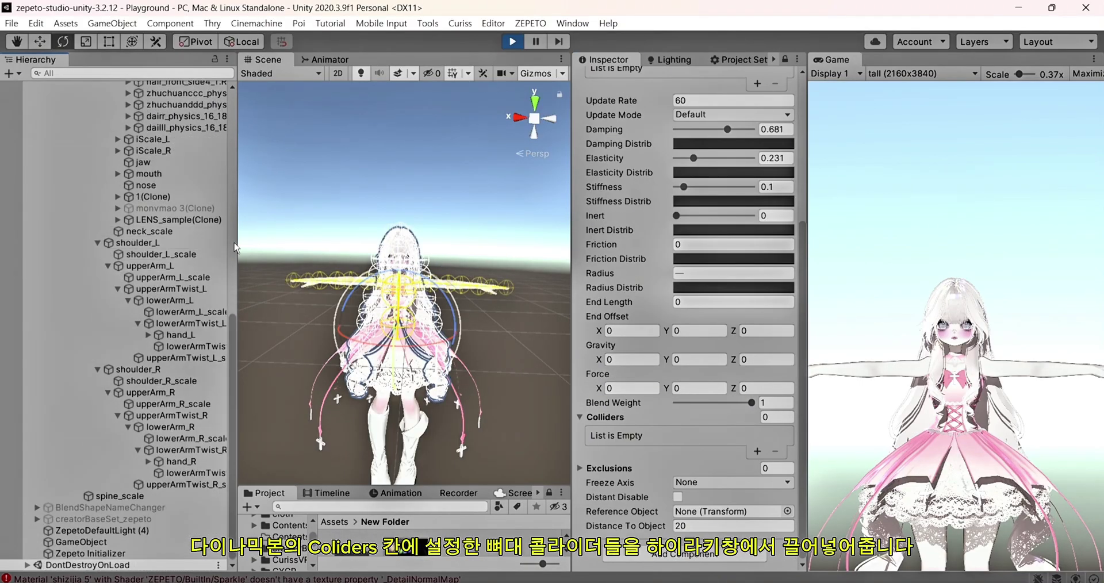
pyautogui.click(181, 462)
pyautogui.keyDown('ctrl'); pyautogui.click(170, 427); pyautogui.keyUp('ctrl')
pyautogui.keyDown('ctrl'); pyautogui.click(151, 392); pyautogui.keyUp('ctrl')
pyautogui.keyDown('ctrl'); pyautogui.click(138, 369); pyautogui.keyUp('ctrl')
pyautogui.keyDown('ctrl'); pyautogui.click(177, 337); pyautogui.keyUp('ctrl')
pyautogui.keyDown('ctrl'); pyautogui.click(169, 300); pyautogui.keyUp('ctrl')
pyautogui.keyDown('ctrl'); pyautogui.click(152, 266); pyautogui.keyUp('ctrl')
pyautogui.keyDown('ctrl'); pyautogui.click(138, 242); pyautogui.keyUp('ctrl')
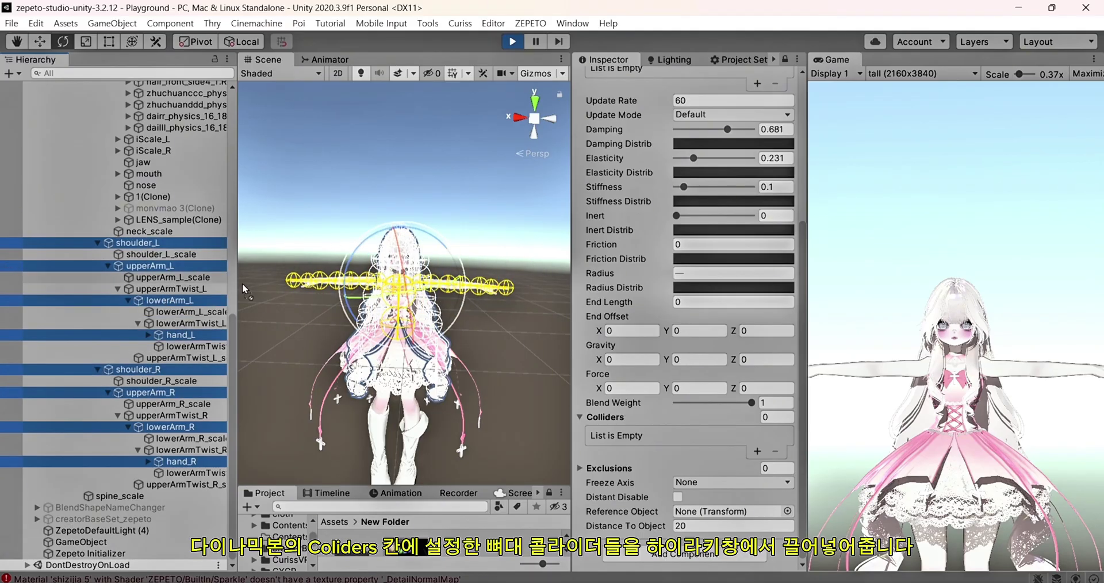
# Drop the selected bones into the hair Dynamic Bone Colliders list.
pyautogui.moveTo(184, 269); pyautogui.dragTo(607, 385)
pyautogui.moveTo(627, 426); pyautogui.dragTo(624, 418)
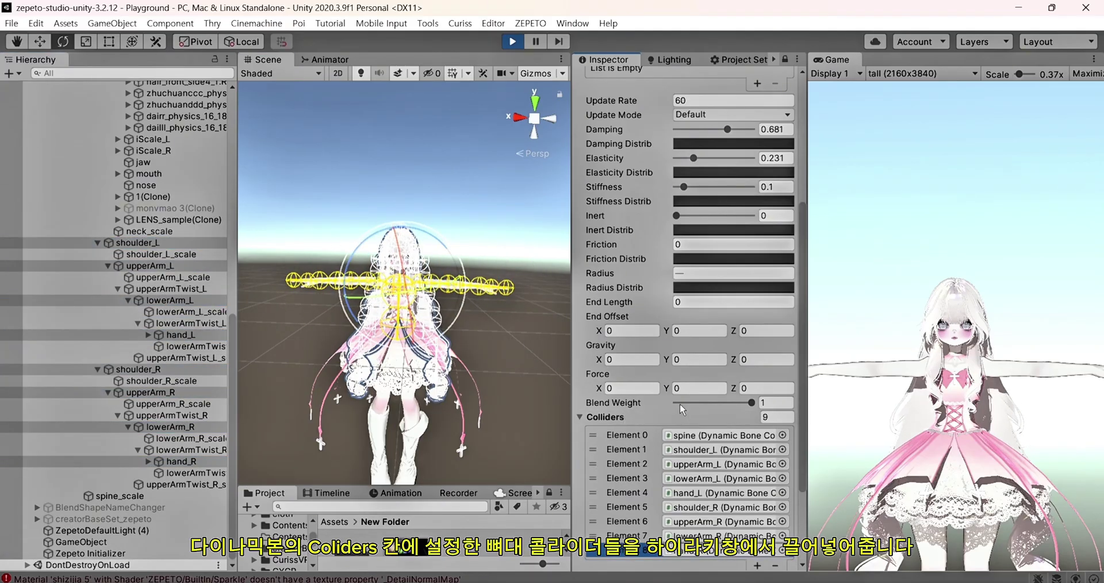
pyautogui.scroll(5, 370, 293)
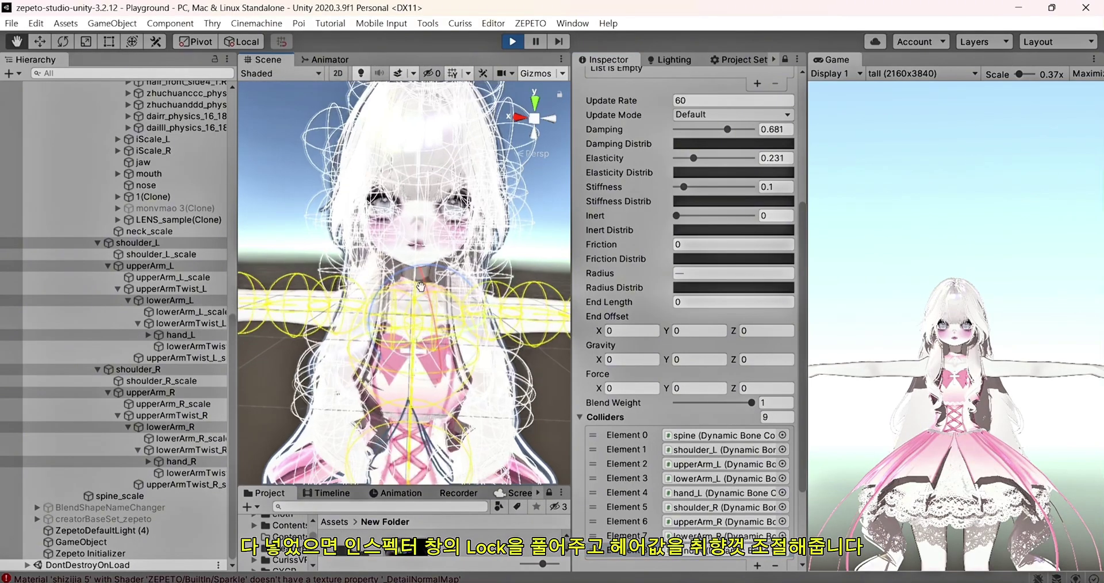
# Unlock the Inspector and raise Damping on the four hair_back bones.
pyautogui.keyDown('alt'); pyautogui.moveTo(378, 307); pyautogui.dragTo(345, 307); pyautogui.keyUp('alt')
pyautogui.scroll(10, 148, 337)
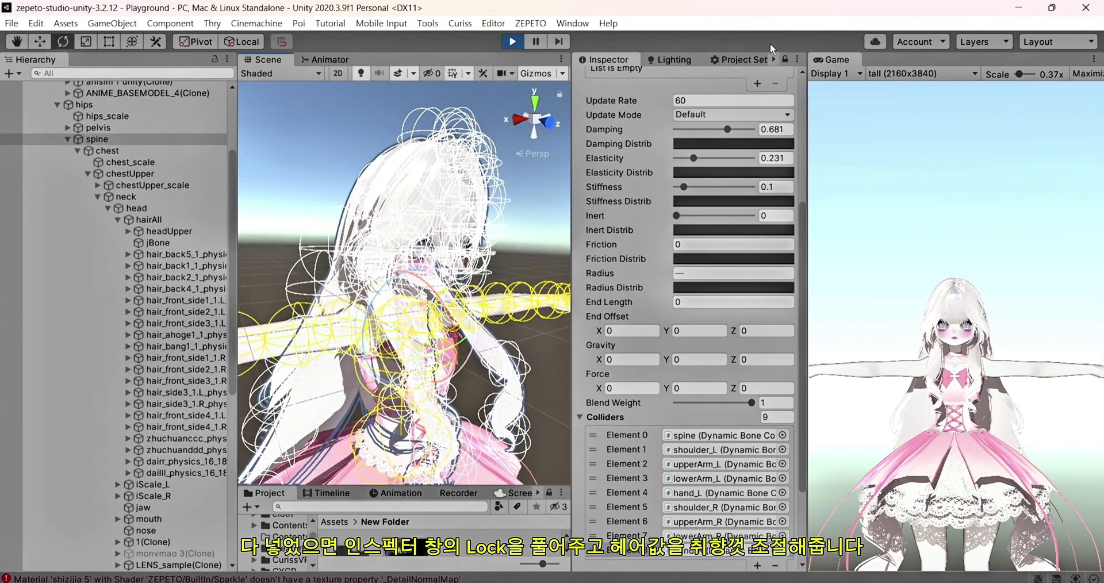
pyautogui.click(786, 59)
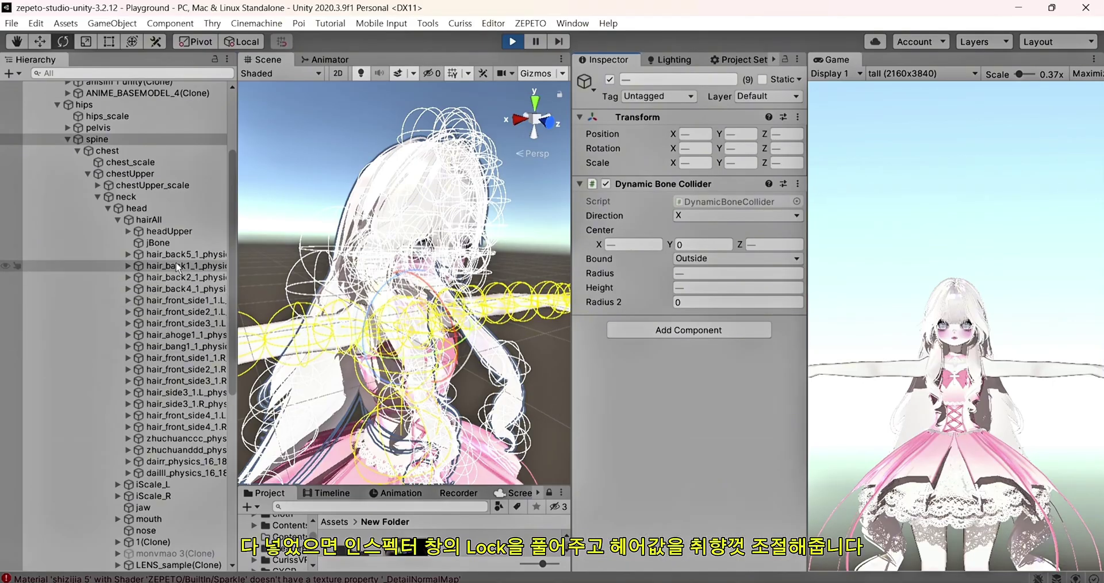
pyautogui.click(178, 254)
pyautogui.keyDown('shift'); pyautogui.click(184, 288); pyautogui.keyUp('shift')
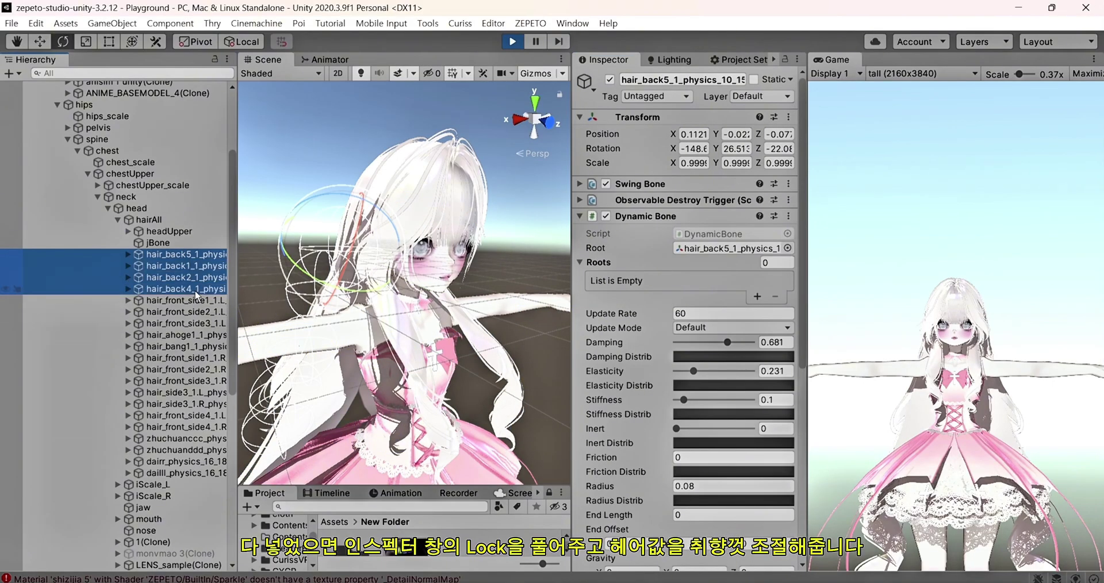
pyautogui.moveTo(727, 342); pyautogui.dragTo(742, 343)
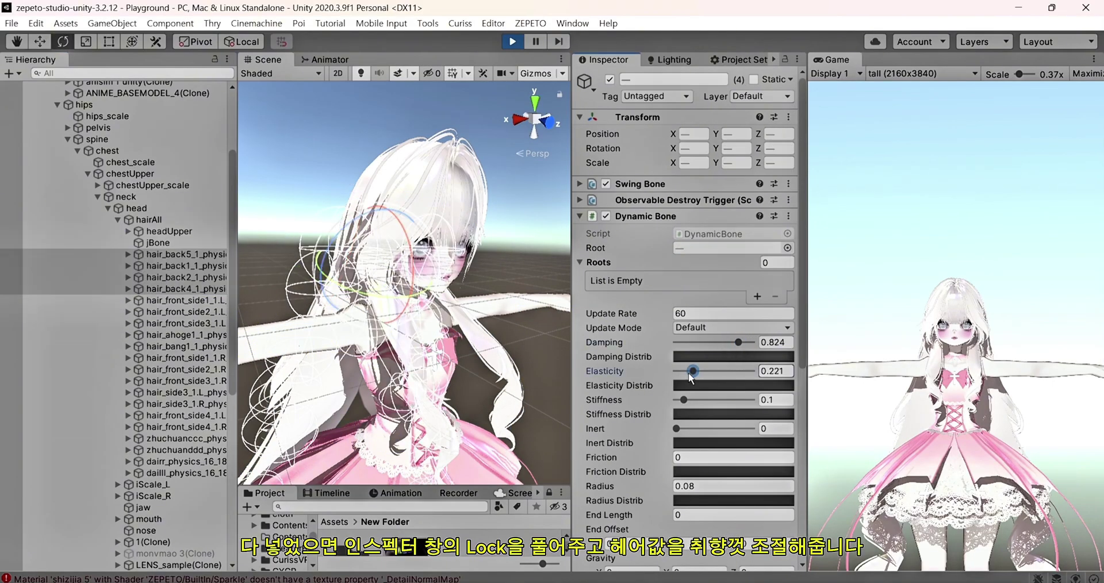
# Give the hair_front_side bones damping 0.7, elasticity 0.241 and stiffness 0.176, then deselect.
pyautogui.click(156, 304)
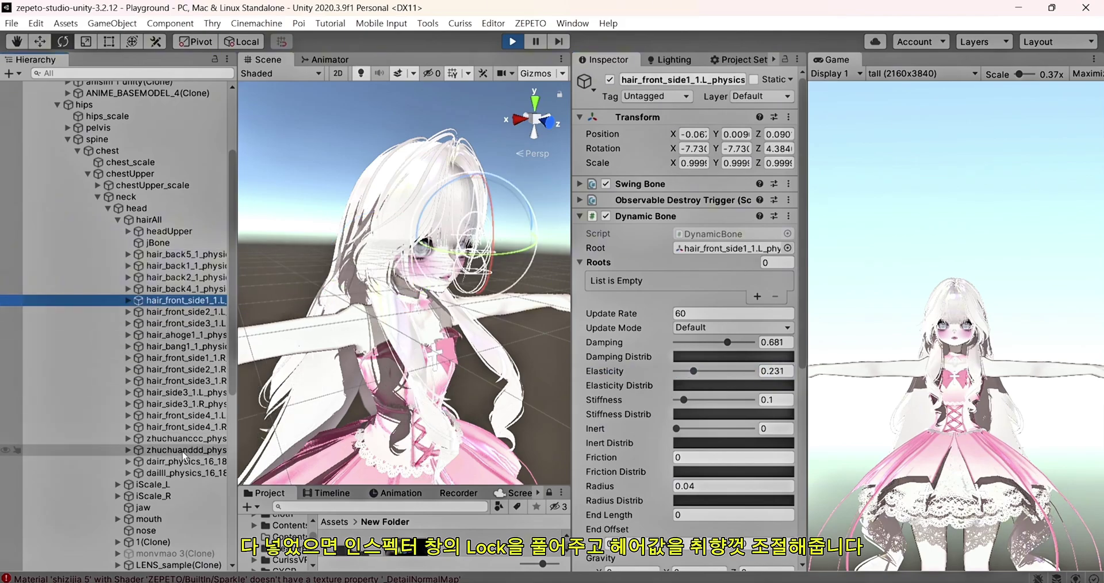
pyautogui.keyDown('shift'); pyautogui.click(173, 427); pyautogui.keyUp('shift')
pyautogui.moveTo(727, 343)
pyautogui.mouseDown()
pyautogui.moveTo(696, 372)
pyautogui.moveTo(690, 399)
pyautogui.mouseUp()
pyautogui.keyDown('alt'); pyautogui.moveTo(489, 287); pyautogui.dragTo(529, 337); pyautogui.keyUp('alt')
pyautogui.click(533, 339)
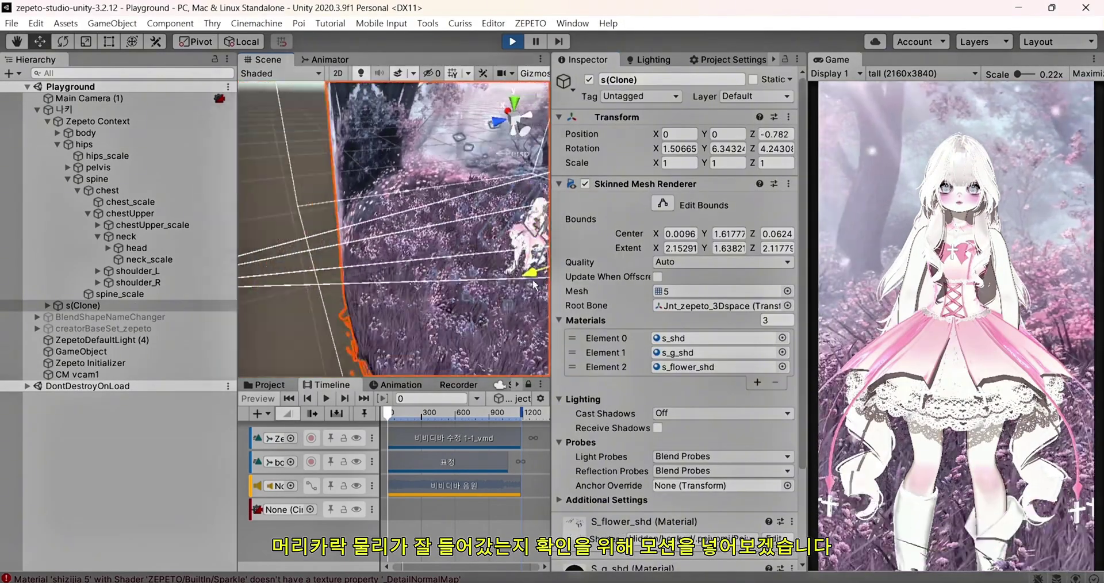
# Clear the particle system selection and play the dance Timeline to watch the hair move.
pyautogui.click(532, 223)
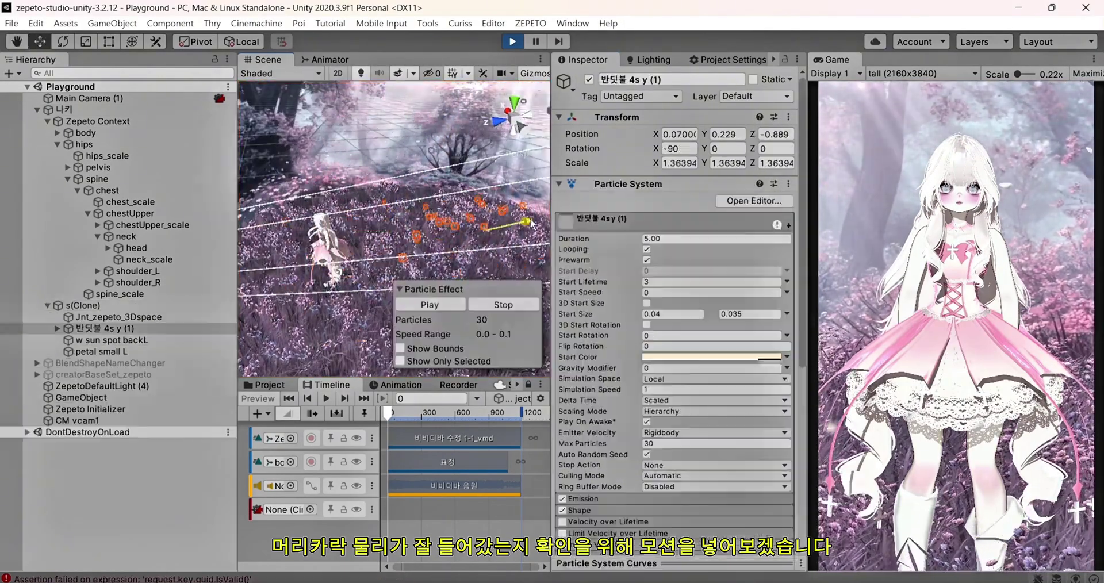
pyautogui.scroll(-5, 433, 146)
pyautogui.click(450, 338)
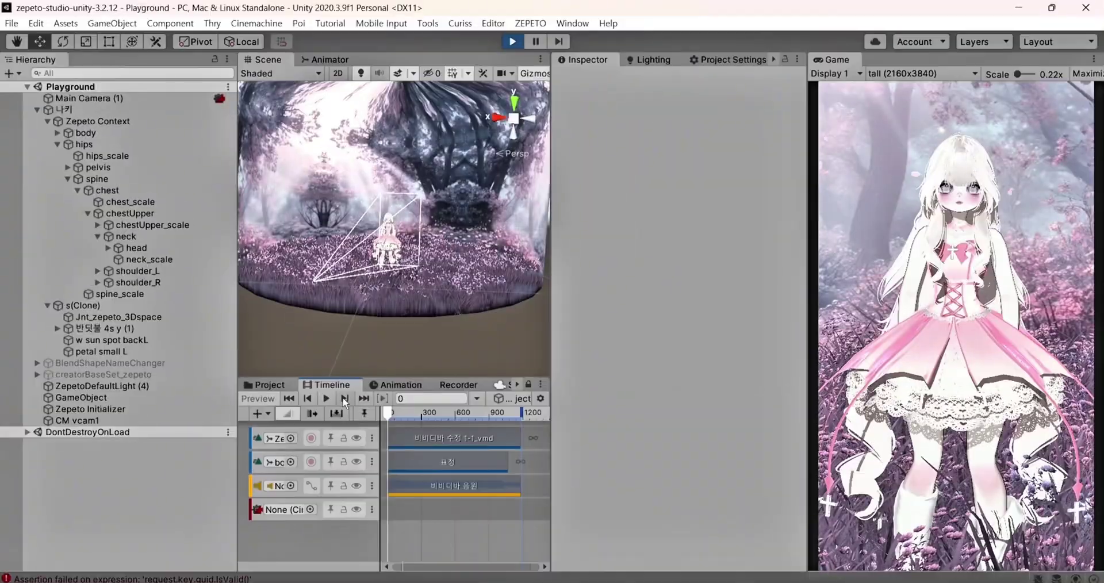
pyautogui.click(326, 398)
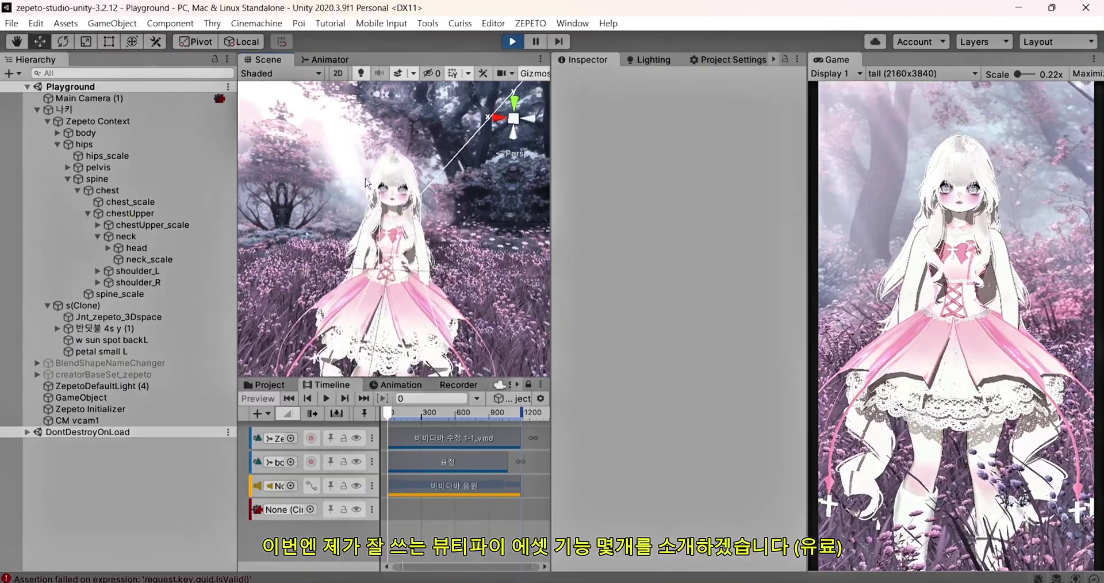
# Create a new User Layer 3 named ff.
pyautogui.click(97, 121)
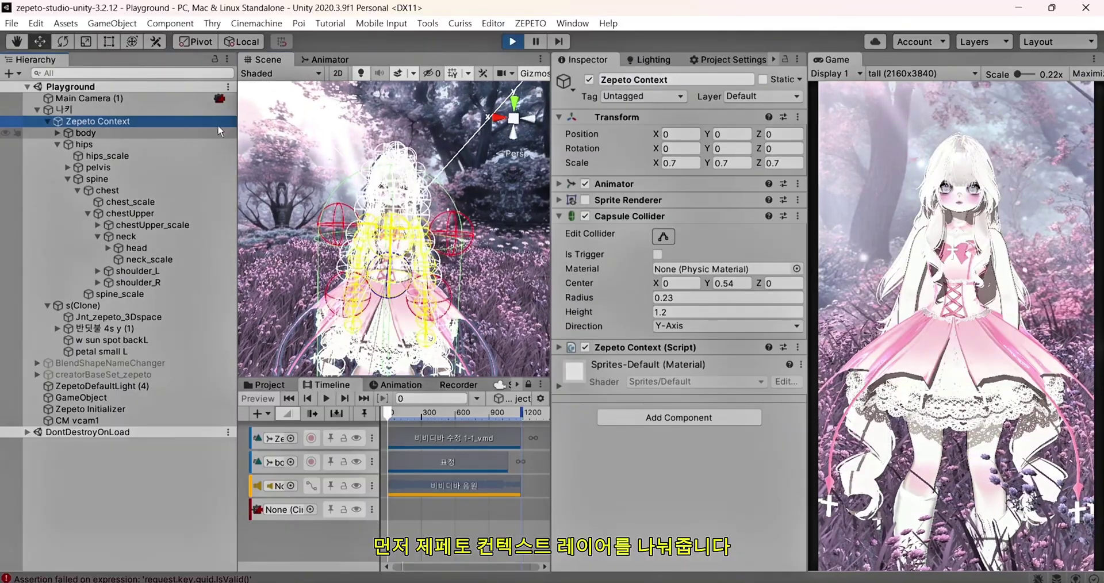
pyautogui.click(740, 99)
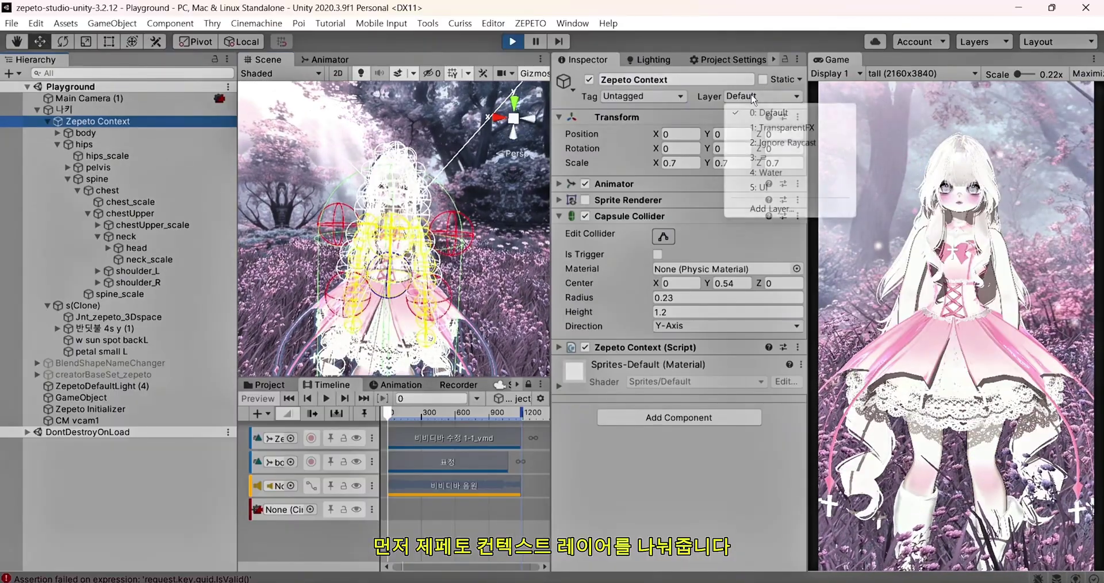
pyautogui.click(765, 208)
pyautogui.write('ㄹ')
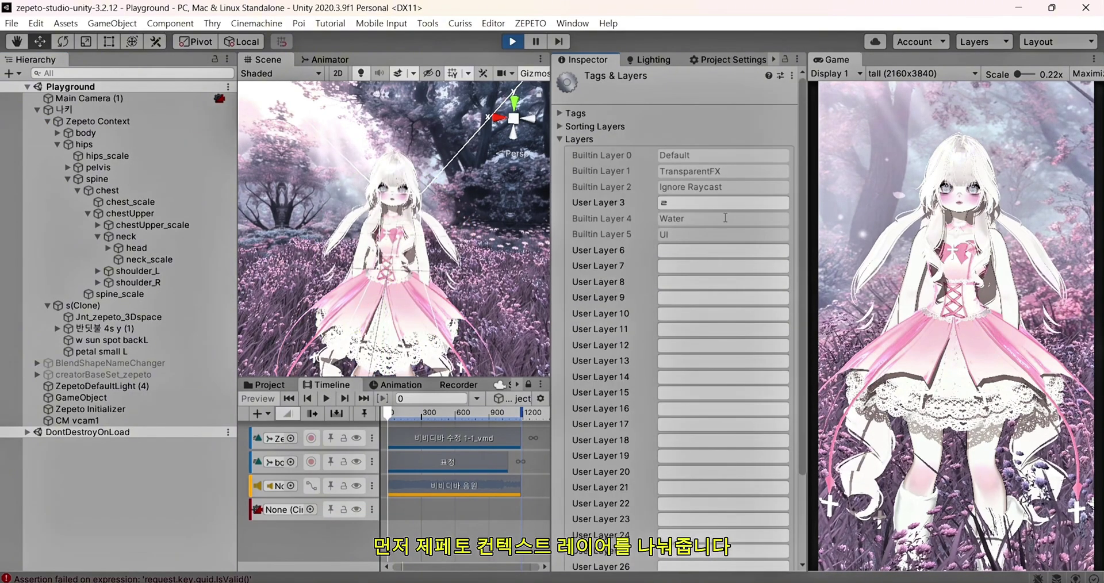
pyautogui.click(717, 204)
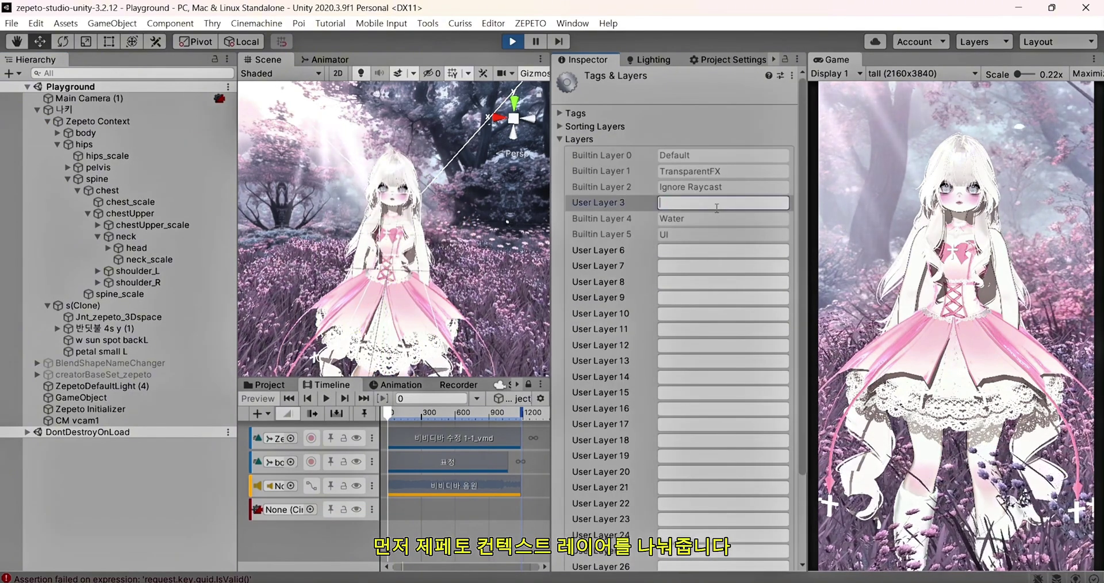
pyautogui.write('설새로추가하그')
pyautogui.write('ff')
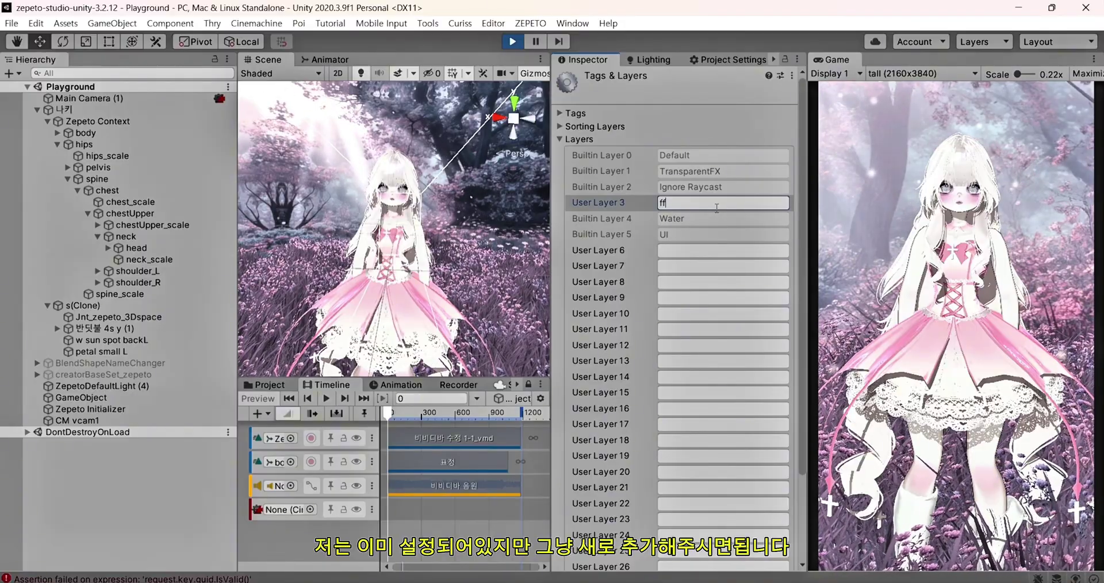
# Put Zepeto Context and all its children on layer ff.
pyautogui.click(98, 122)
pyautogui.click(733, 96)
pyautogui.click(759, 157)
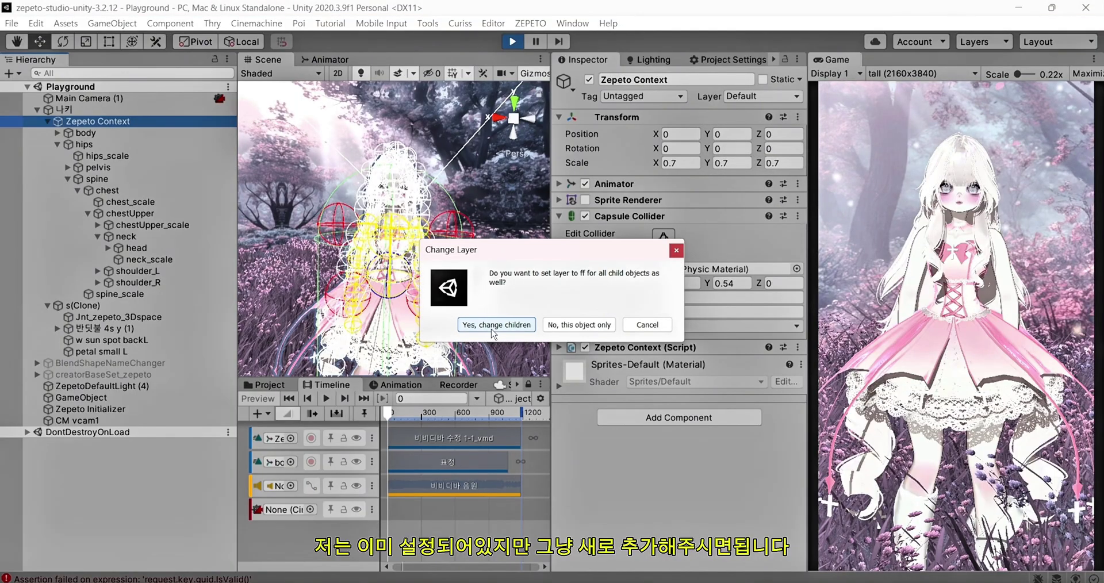
pyautogui.click(492, 327)
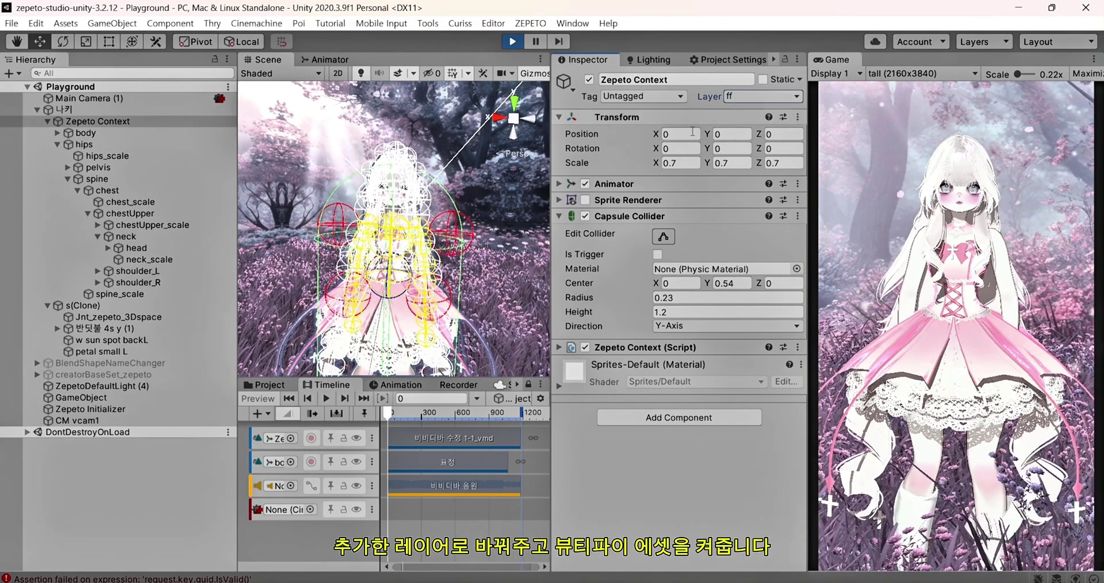
pyautogui.click(195, 100)
# Enable the Main Camera's Beautify effect and raise Contrast to 1.22.
pyautogui.scroll(-5, 669, 266)
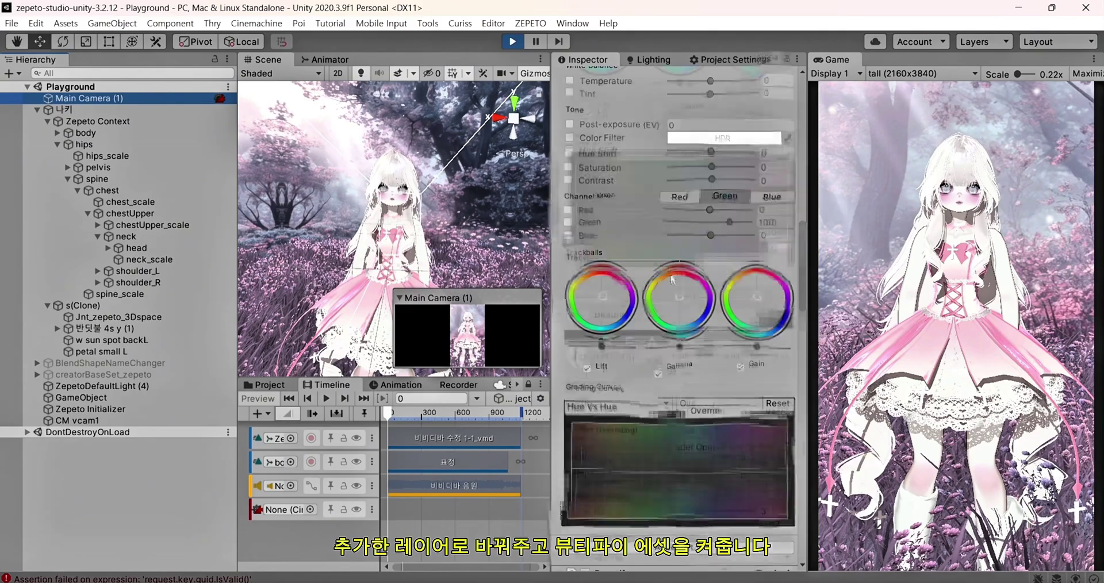
pyautogui.scroll(-5, 671, 270)
pyautogui.scroll(-2, 671, 272)
pyautogui.scroll(2, 609, 246)
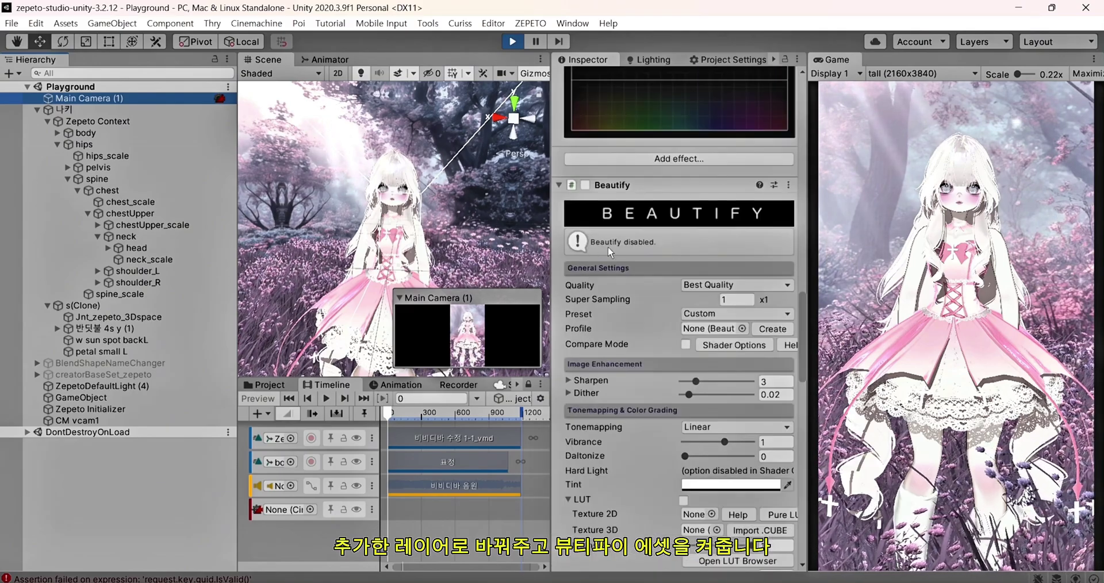
pyautogui.click(586, 184)
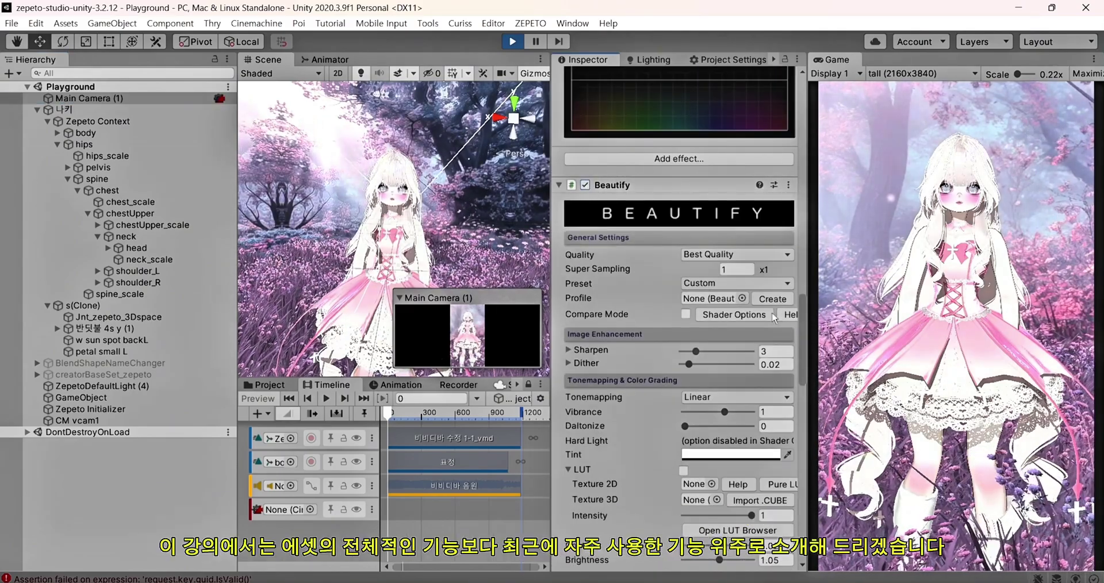
pyautogui.scroll(-5, 666, 340)
pyautogui.moveTo(722, 287); pyautogui.dragTo(732, 289)
# Turn on Beautify Bloom and adjust its intensity and threshold values.
pyautogui.scroll(-3, 733, 288)
pyautogui.click(683, 207)
pyautogui.moveTo(694, 249); pyautogui.dragTo(698, 249)
pyautogui.click(685, 236)
pyautogui.write('2.16')
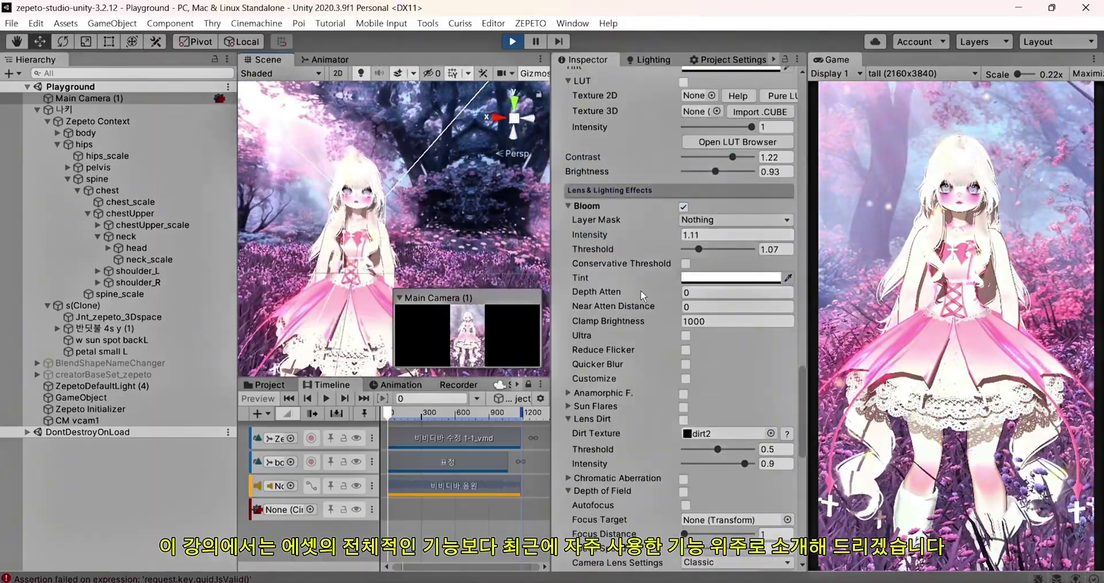
pyautogui.scroll(-3, 747, 303)
pyautogui.scroll(3, 719, 276)
pyautogui.moveTo(238, 230); pyautogui.dragTo(166, 230)
# Leave Anamorphic Flares off and enable Depth of Field.
pyautogui.click(568, 206)
pyautogui.click(683, 220)
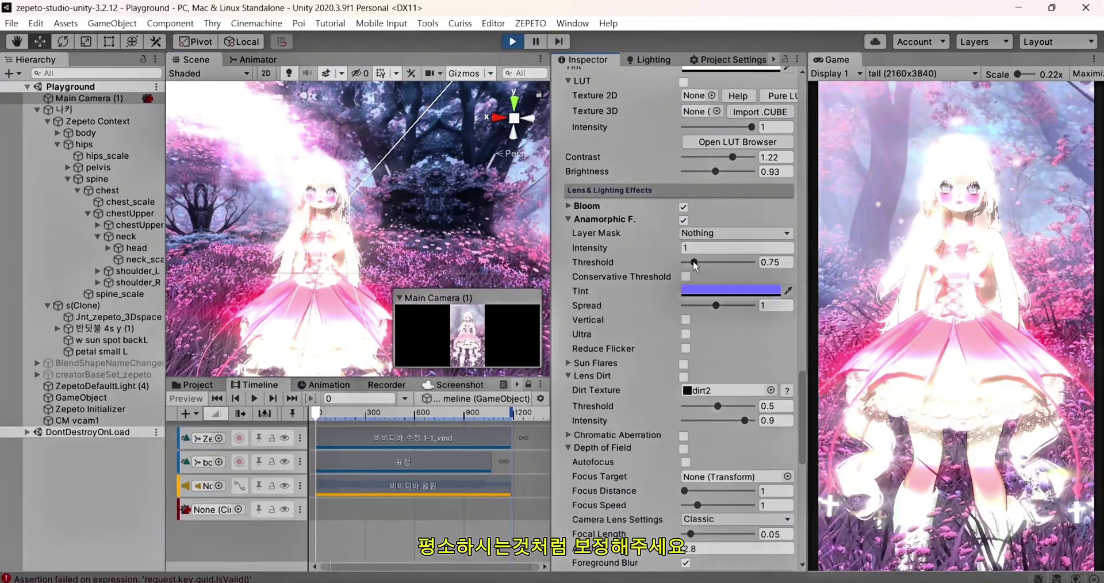
pyautogui.click(683, 220)
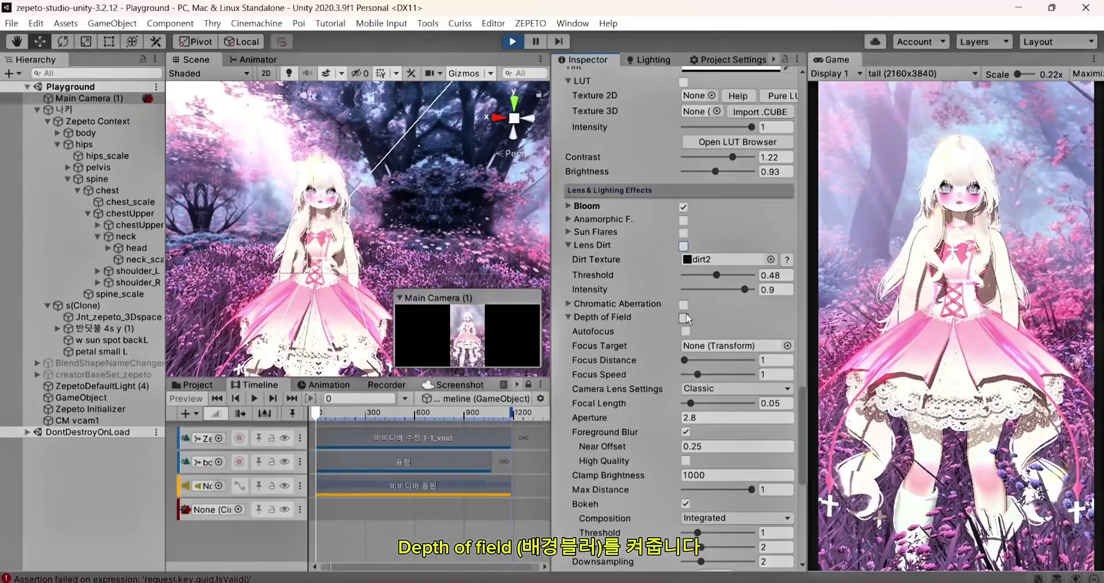
pyautogui.click(686, 302)
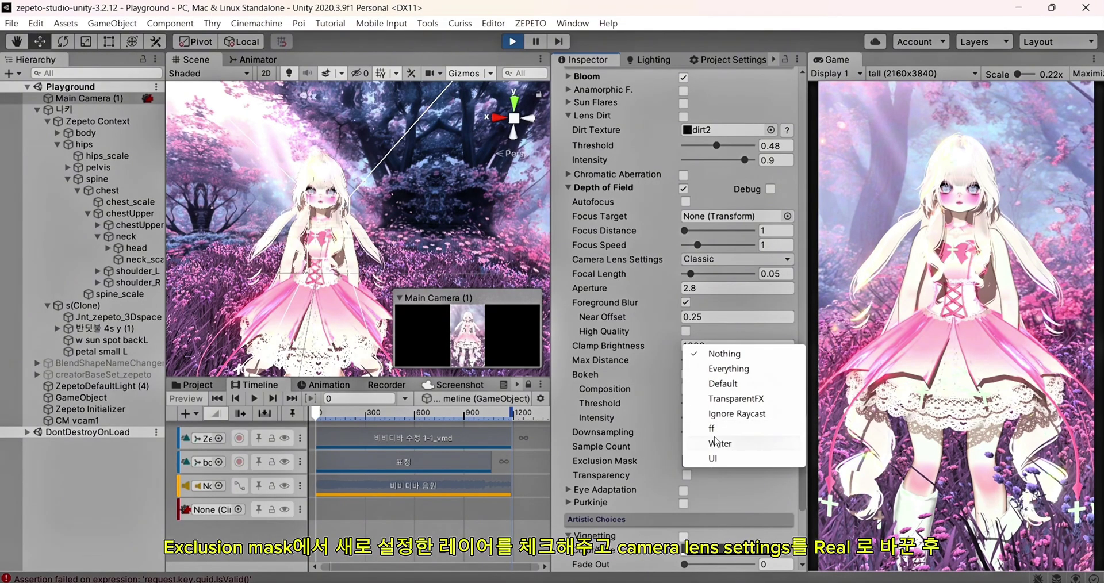
# Exclude layer ff from the blur, use the Real lens model, raise F-Stop to 32, minimise bokeh.
pyautogui.click(713, 428)
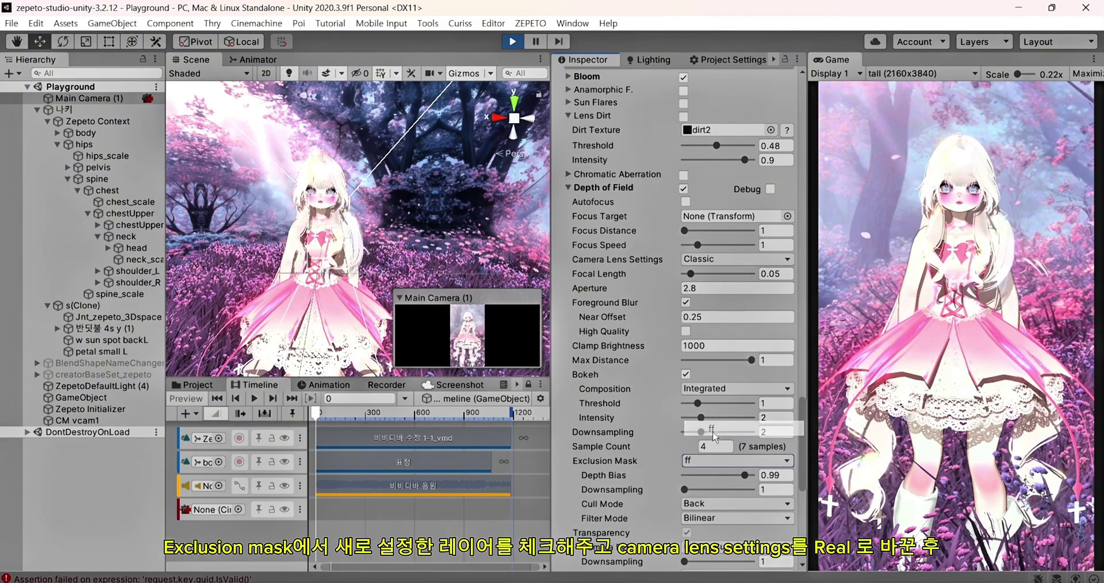
pyautogui.click(698, 260)
pyautogui.click(700, 286)
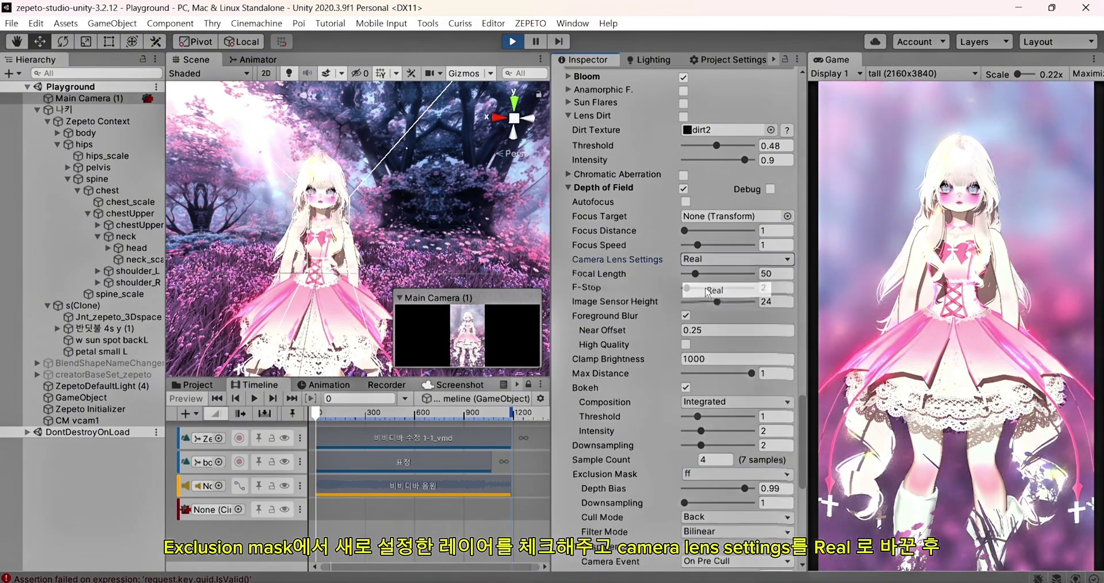
pyautogui.moveTo(701, 288); pyautogui.dragTo(727, 288)
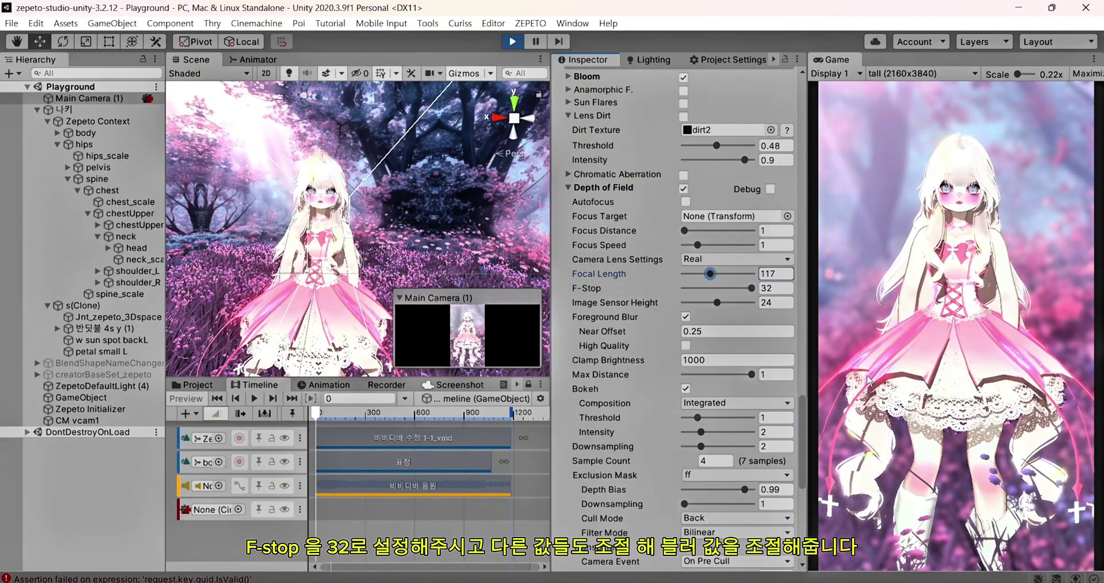
pyautogui.moveTo(697, 418)
pyautogui.mouseDown()
pyautogui.moveTo(683, 418)
pyautogui.moveTo(684, 446)
pyautogui.mouseUp()
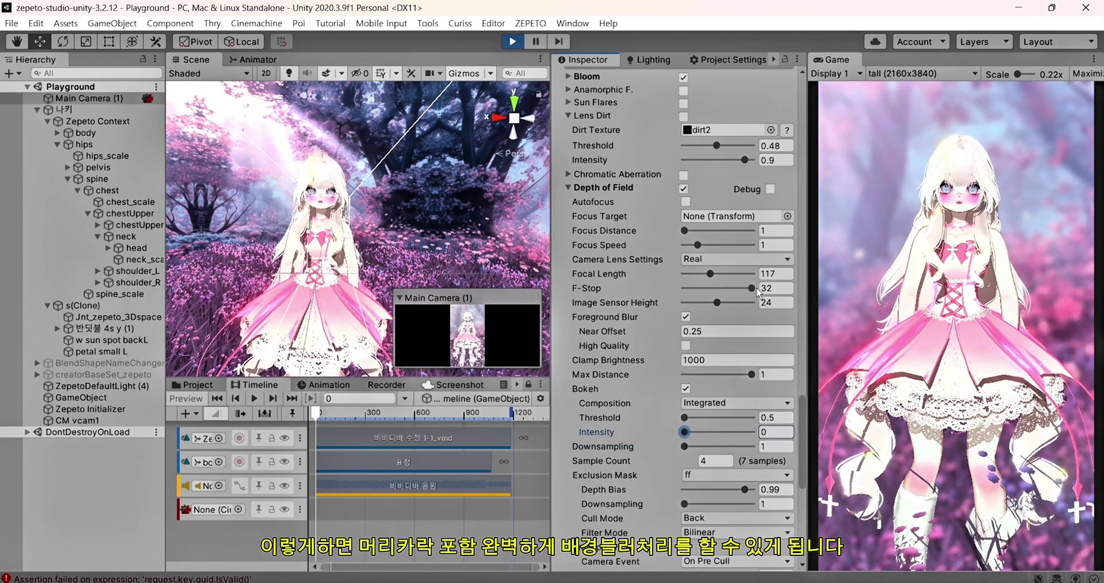
# Drag the depth-of-field Focal Length down to 75 and review the result.
pyautogui.moveTo(715, 273); pyautogui.dragTo(702, 284)
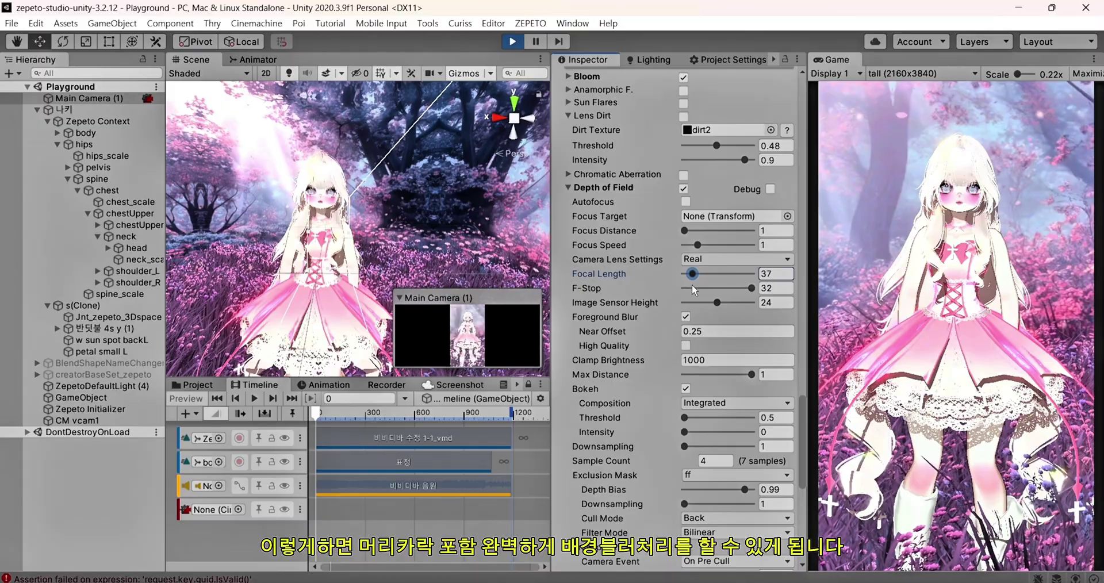
pyautogui.scroll(-5, 343, 214)
pyautogui.scroll(-5, 343, 214)
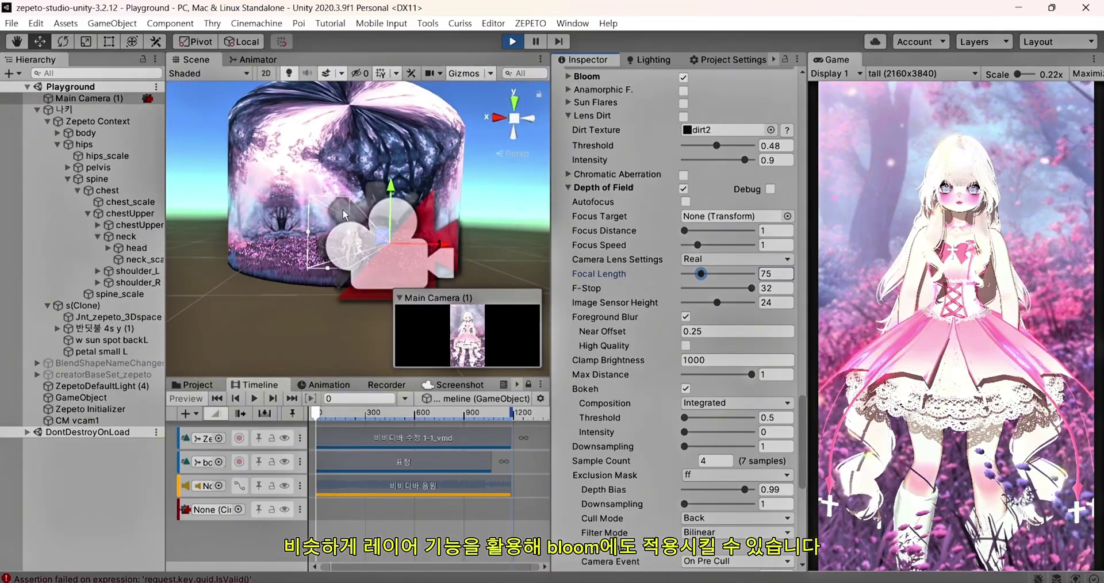
pyautogui.scroll(10, 675, 286)
pyautogui.scroll(-10, 677, 285)
pyautogui.scroll(-4, 678, 285)
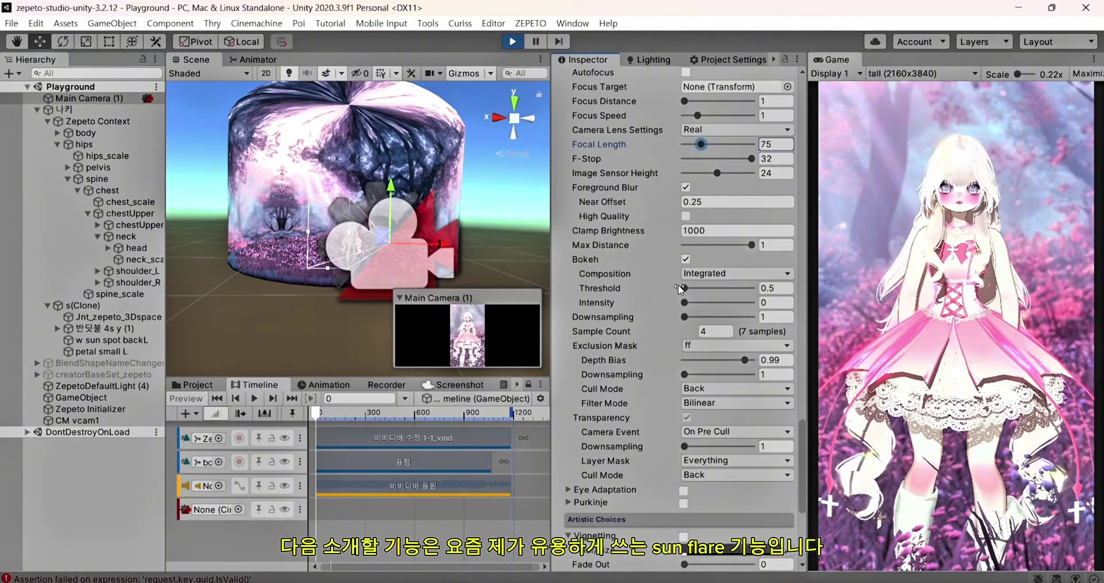
pyautogui.scroll(4, 683, 307)
pyautogui.scroll(4, 675, 319)
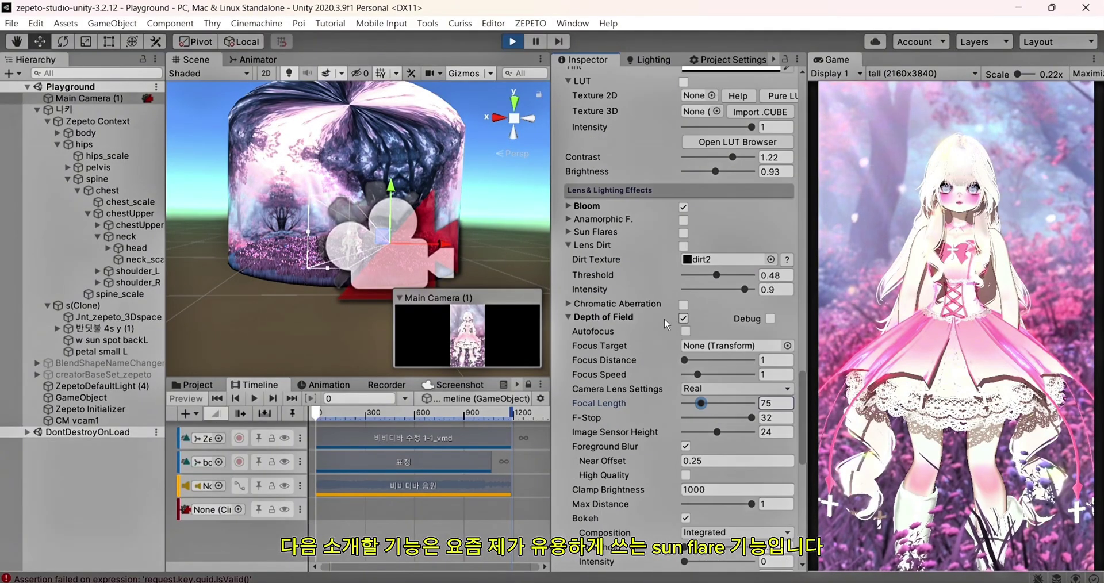
# Duplicate ZepetoDefaultLight and give the copy intensity 0 and No Shadows.
pyautogui.click(571, 316)
pyautogui.click(567, 231)
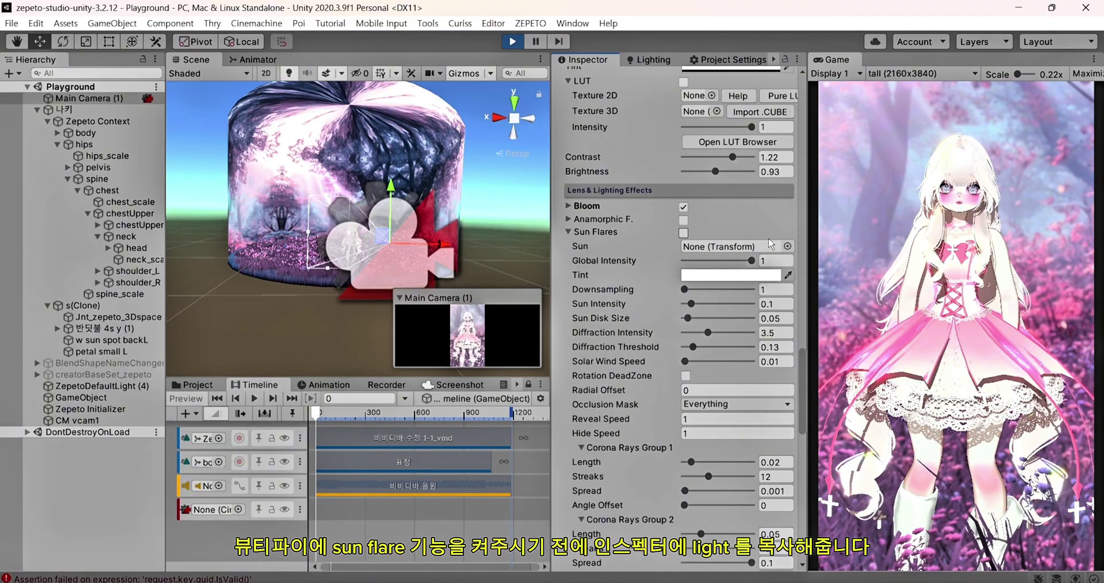
pyautogui.click(103, 463)
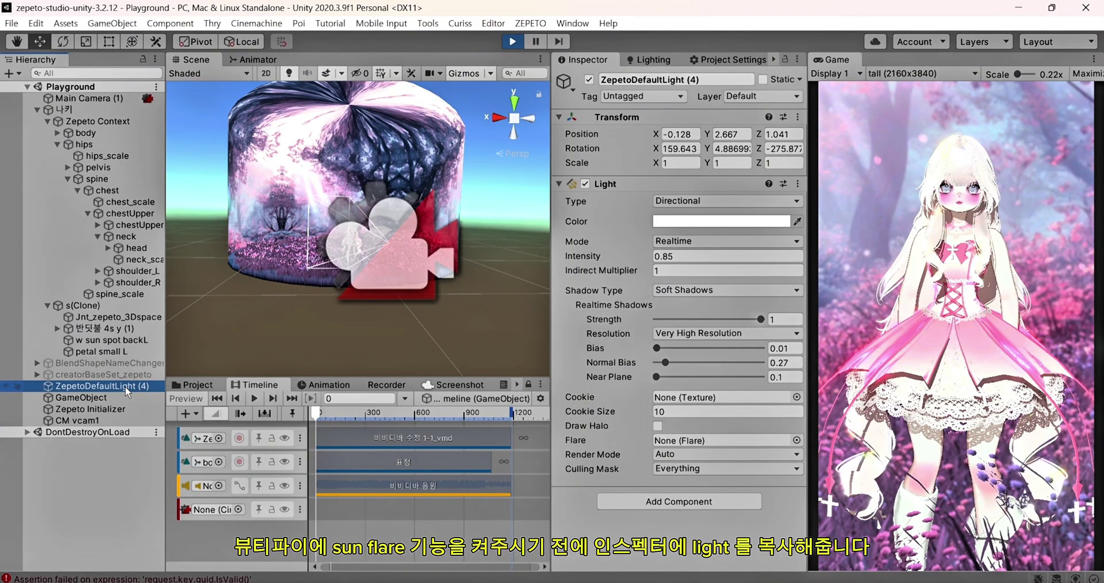
pyautogui.hotkey('ctrl', 'd')
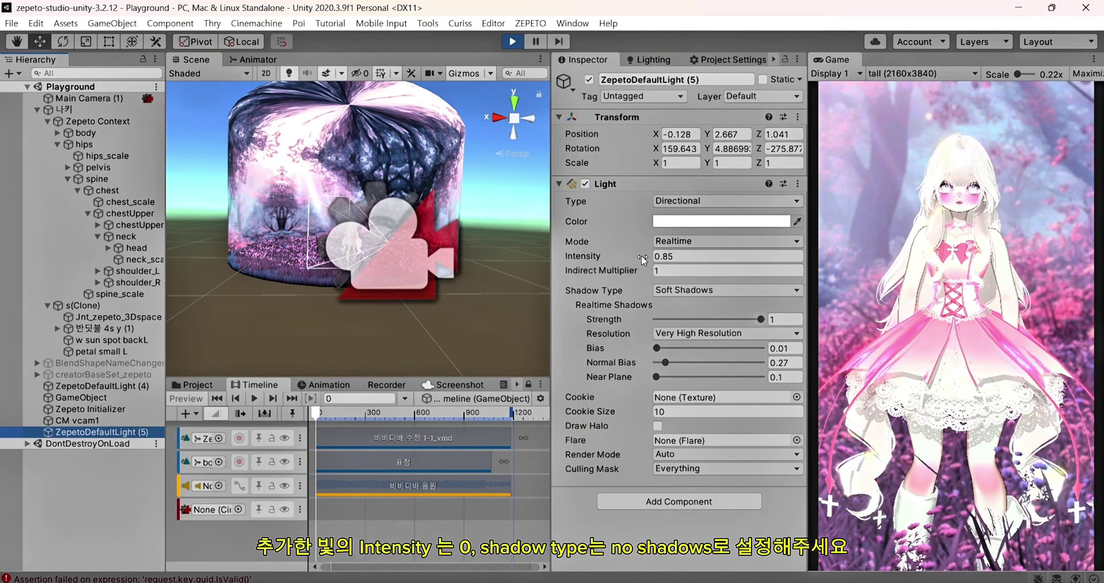
pyautogui.moveTo(643, 259); pyautogui.dragTo(623, 256)
pyautogui.click(675, 289)
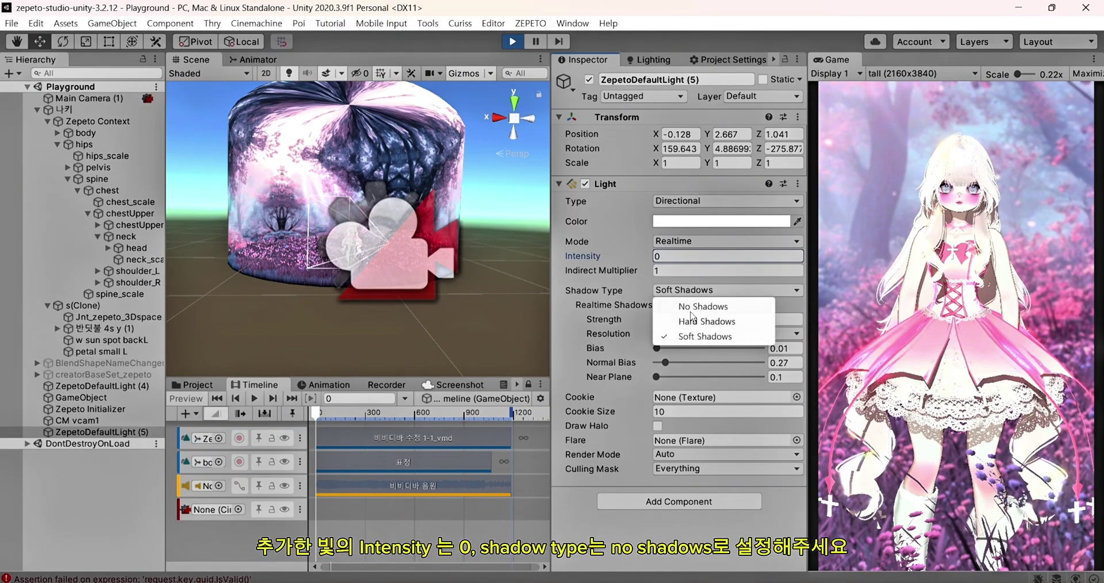
pyautogui.click(691, 309)
pyautogui.press('f')
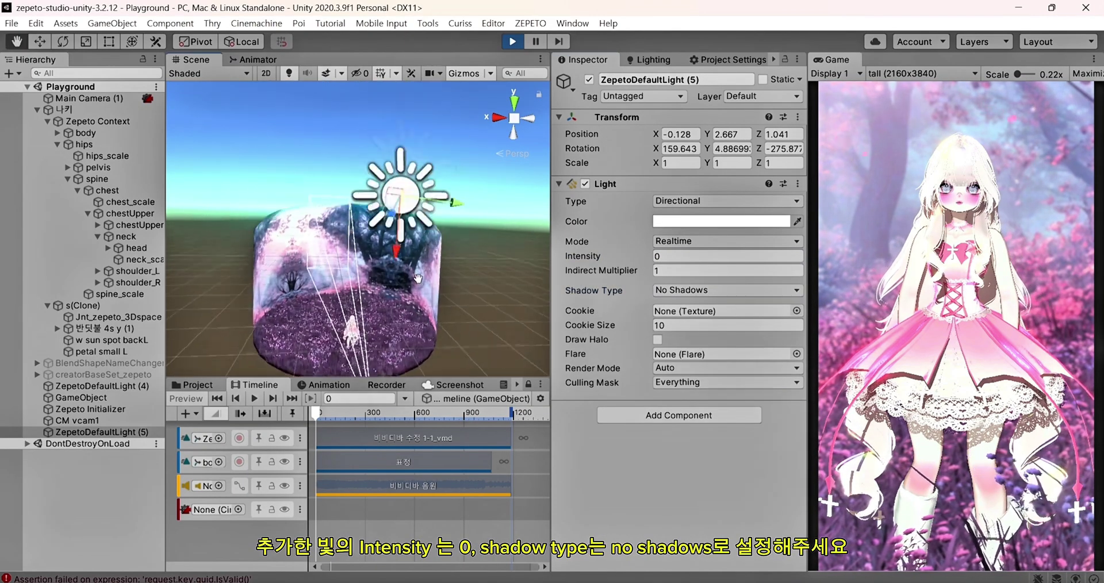
# Enable Beautify Sun Flares with ZepetoDefaultLight (5) as the sun and rotate it until it flares.
pyautogui.click(89, 98)
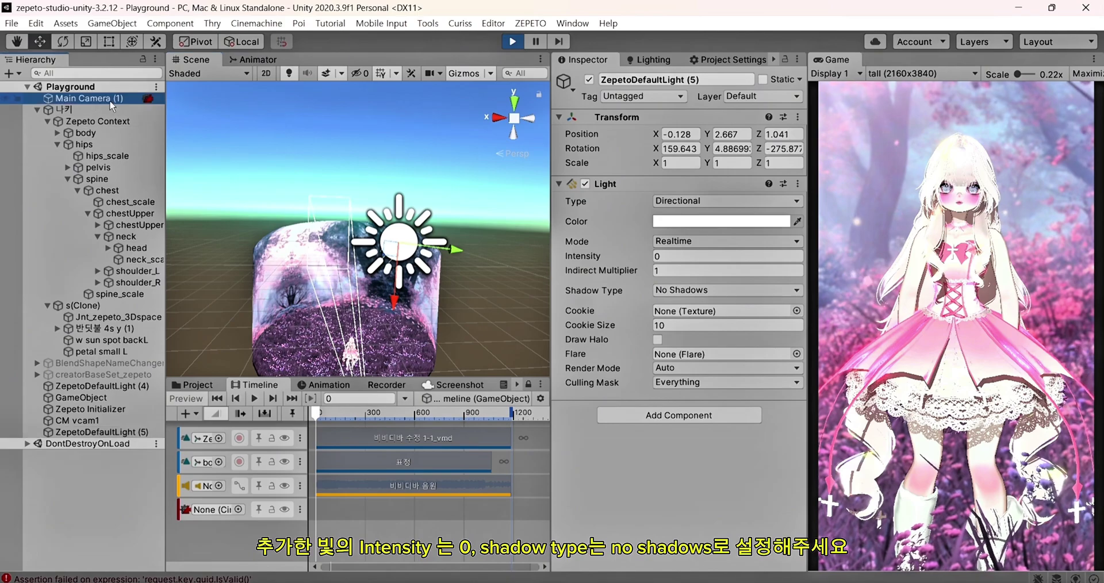
pyautogui.scroll(-10, 742, 409)
pyautogui.scroll(-10, 734, 407)
pyautogui.scroll(7, 733, 407)
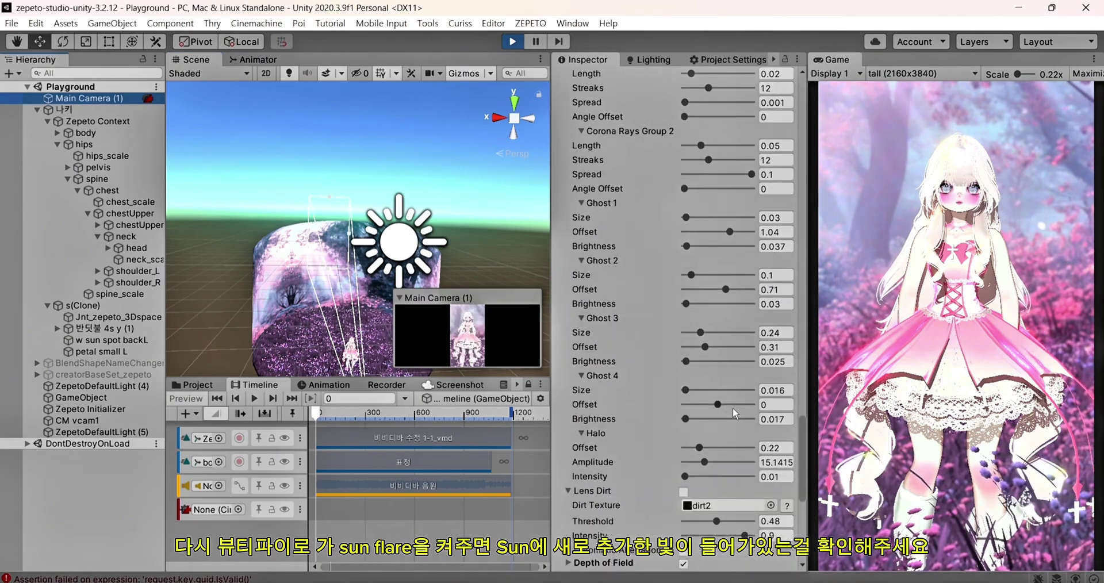
pyautogui.scroll(3, 699, 357)
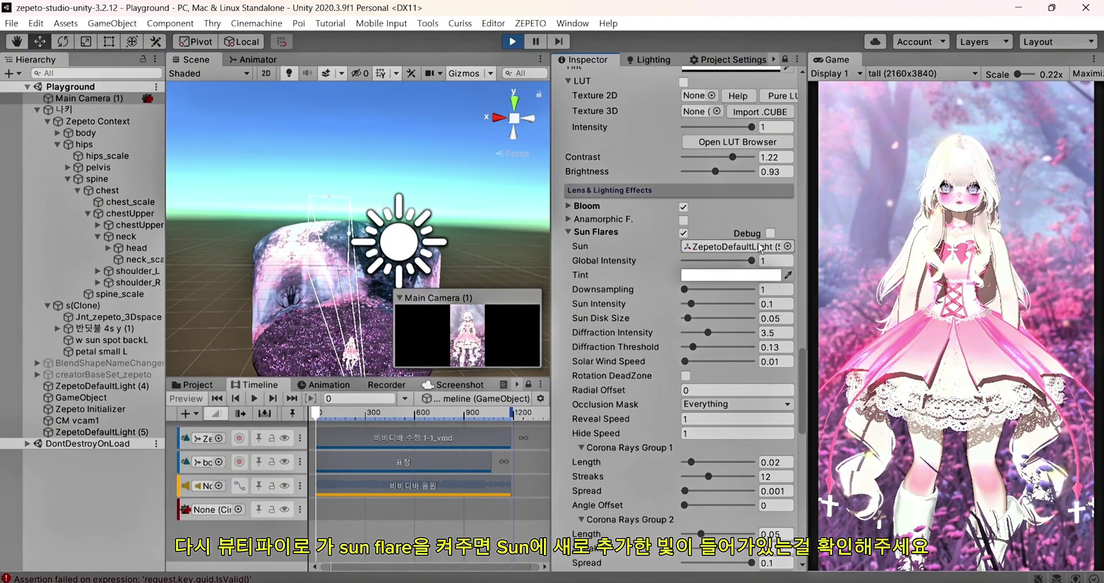
pyautogui.moveTo(552, 266); pyautogui.dragTo(479, 276)
pyautogui.scroll(3, 755, 337)
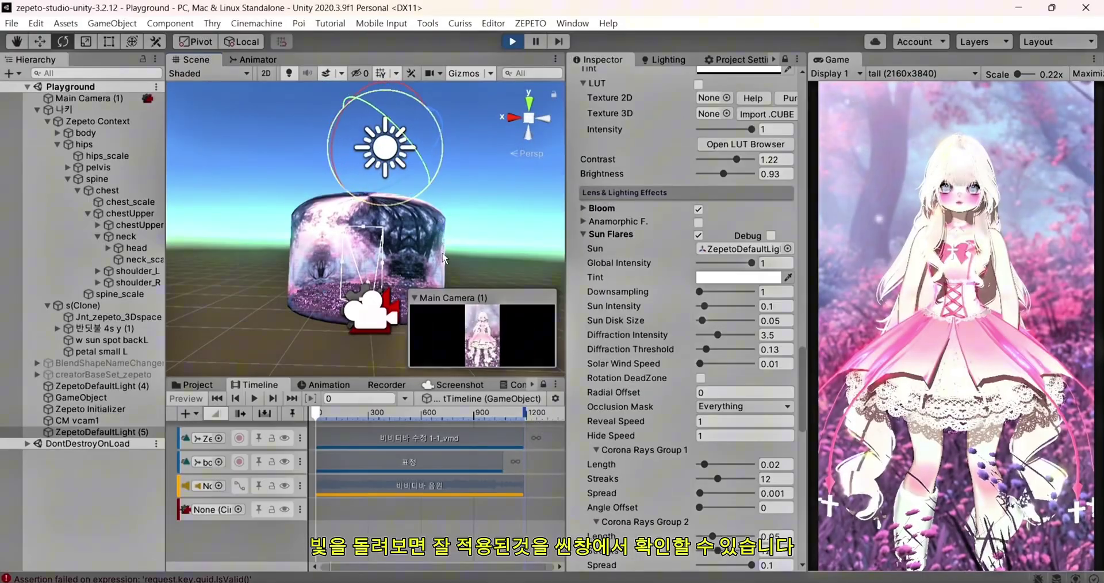
pyautogui.moveTo(443, 258)
pyautogui.mouseDown()
pyautogui.moveTo(490, 293)
pyautogui.moveTo(223, 183)
pyautogui.mouseUp()
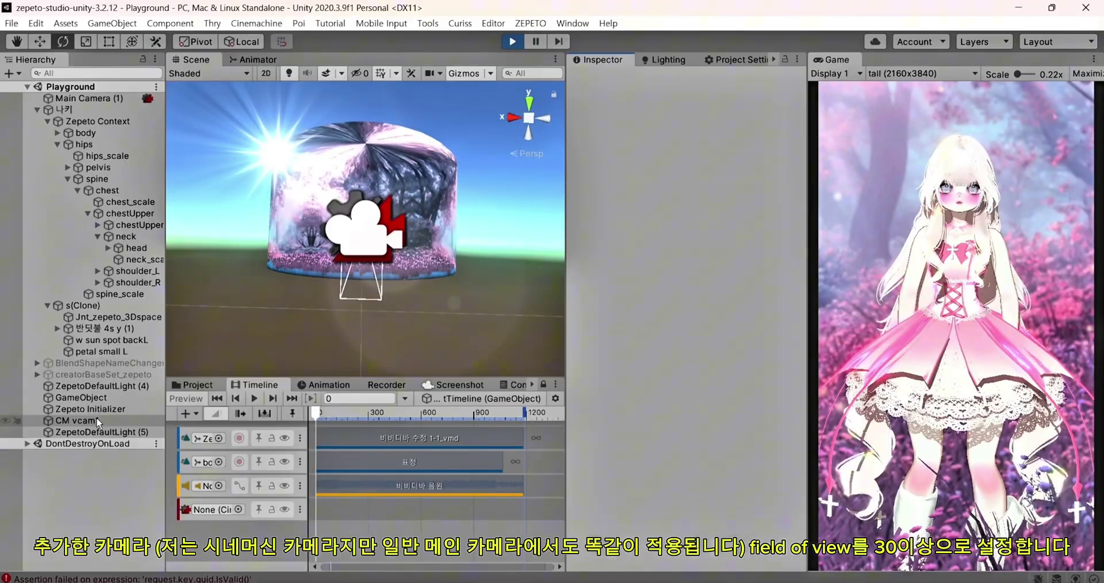
pyautogui.click(77, 420)
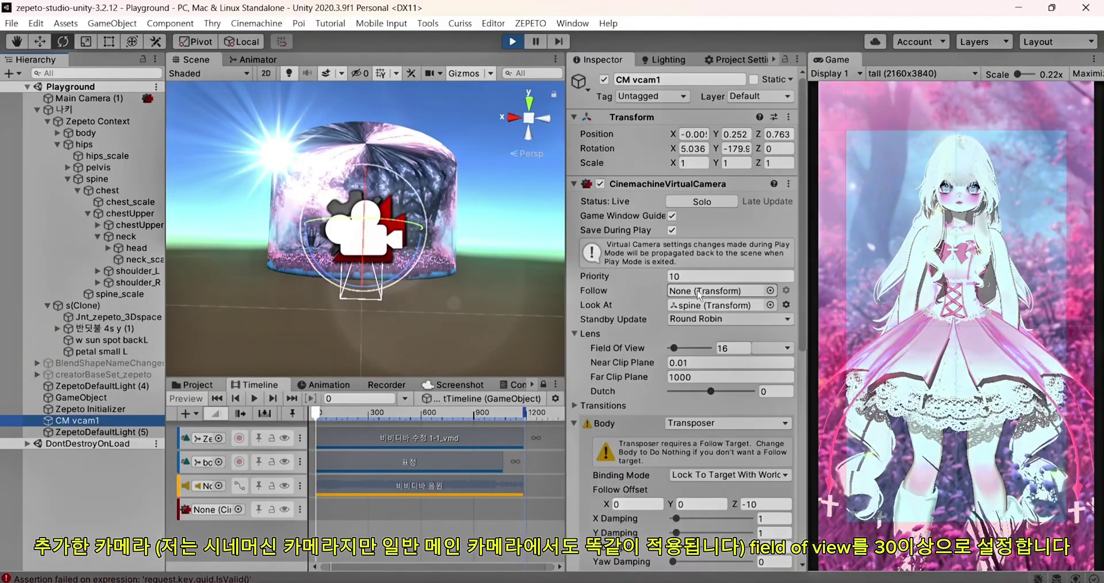
# Set CM vcam1's Field Of View to 30, Dutch 0, and move it to look up at the avatar.
pyautogui.moveTo(674, 218); pyautogui.dragTo(684, 219)
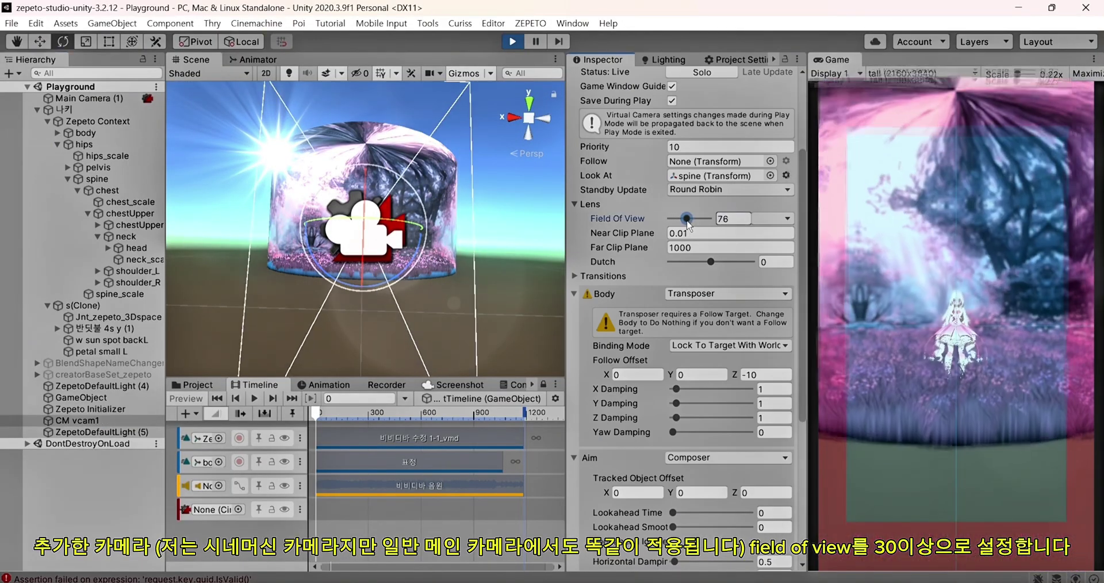
pyautogui.write('30')
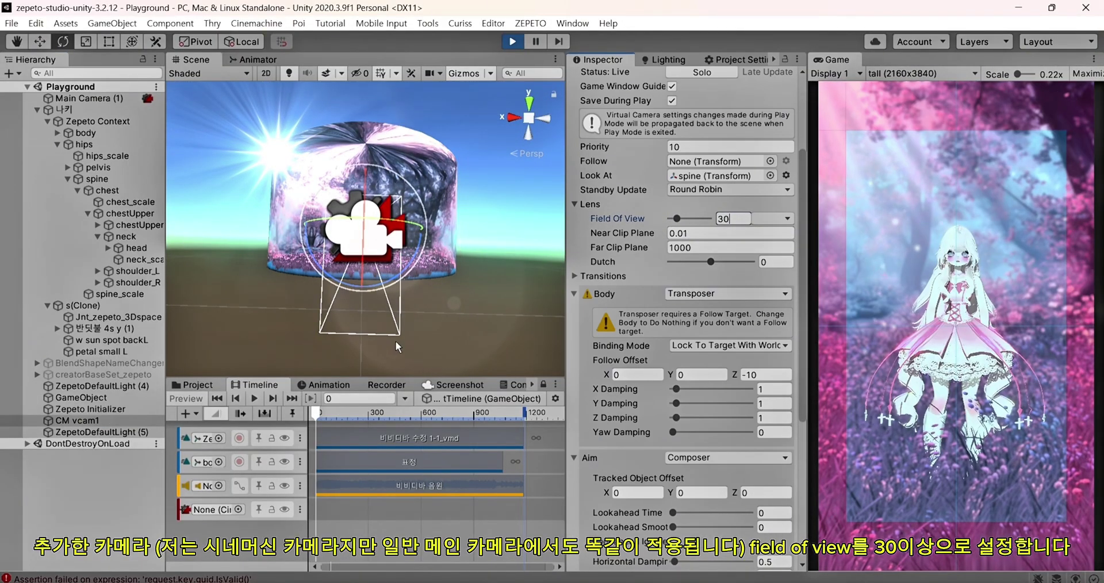
pyautogui.moveTo(309, 282)
pyautogui.mouseDown()
pyautogui.moveTo(323, 236)
pyautogui.moveTo(337, 237)
pyautogui.mouseUp()
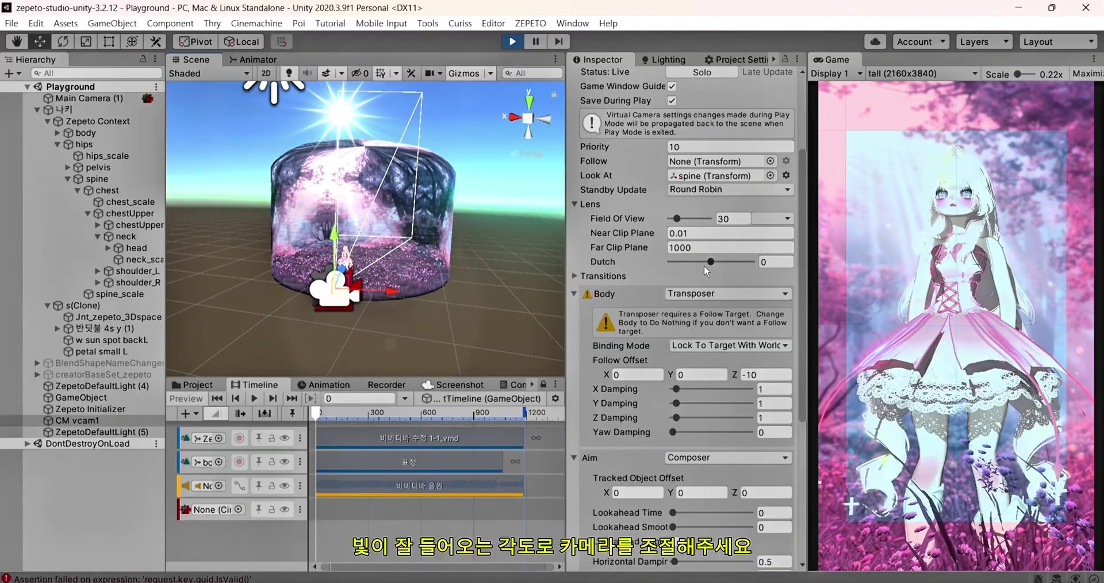
pyautogui.moveTo(711, 261); pyautogui.dragTo(715, 264)
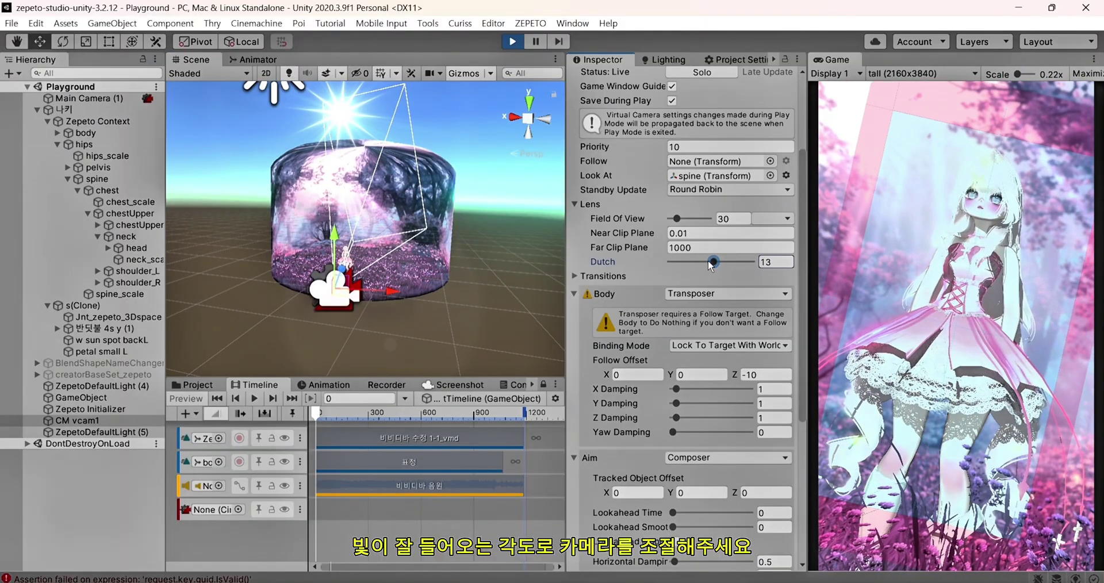
pyautogui.doubleClick(775, 262)
pyautogui.write('0')
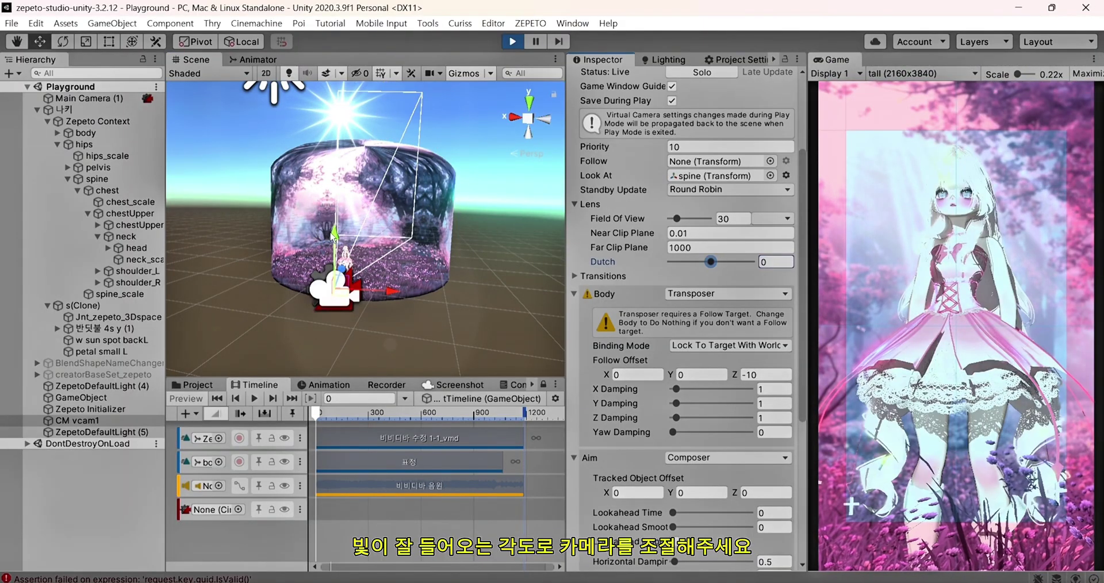
pyautogui.moveTo(396, 299); pyautogui.dragTo(403, 300)
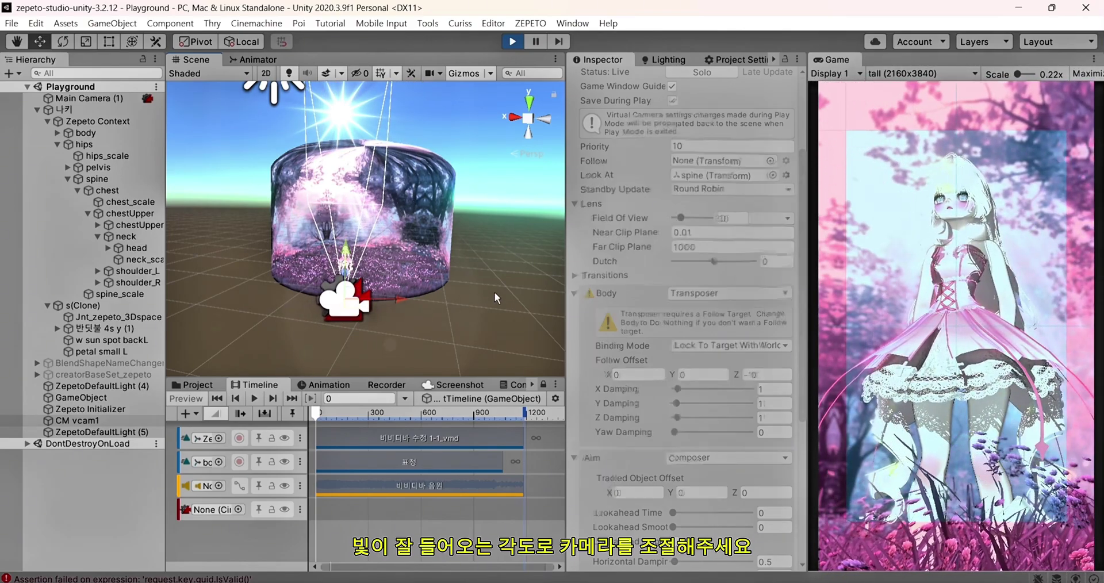
# Rotate ZepetoDefaultLight (5) to about X 155, Y -202.5, Z -98.3 so the sun enters the shot.
pyautogui.click(101, 432)
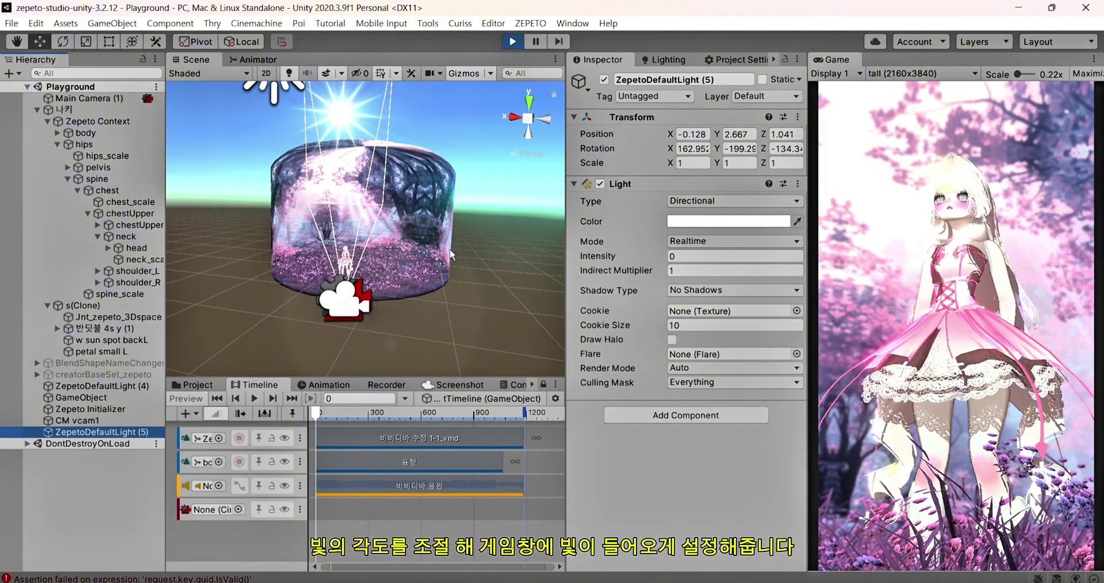
pyautogui.press('f')
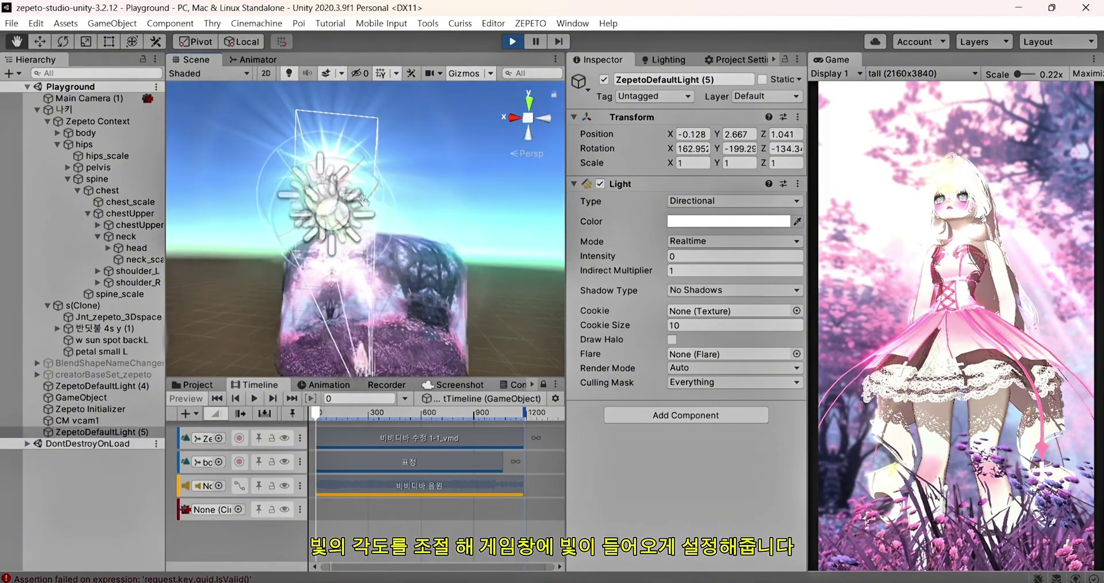
pyautogui.moveTo(351, 213)
pyautogui.mouseDown()
pyautogui.moveTo(339, 231)
pyautogui.moveTo(368, 244)
pyautogui.moveTo(378, 268)
pyautogui.moveTo(344, 273)
pyautogui.moveTo(351, 254)
pyautogui.mouseUp()
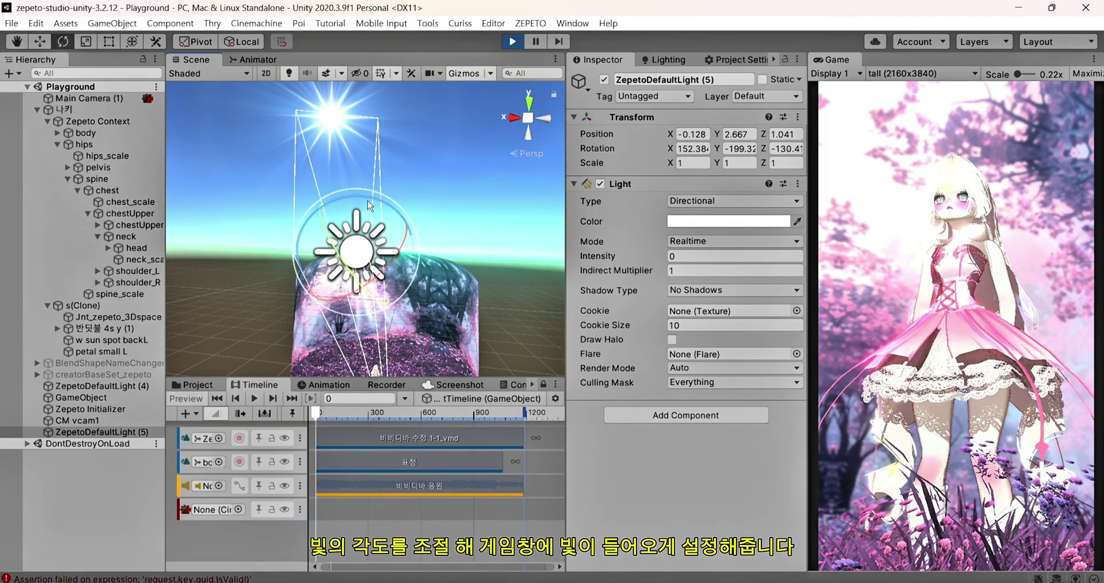
pyautogui.moveTo(387, 203)
pyautogui.mouseDown()
pyautogui.moveTo(405, 232)
pyautogui.moveTo(363, 253)
pyautogui.moveTo(409, 284)
pyautogui.mouseUp()
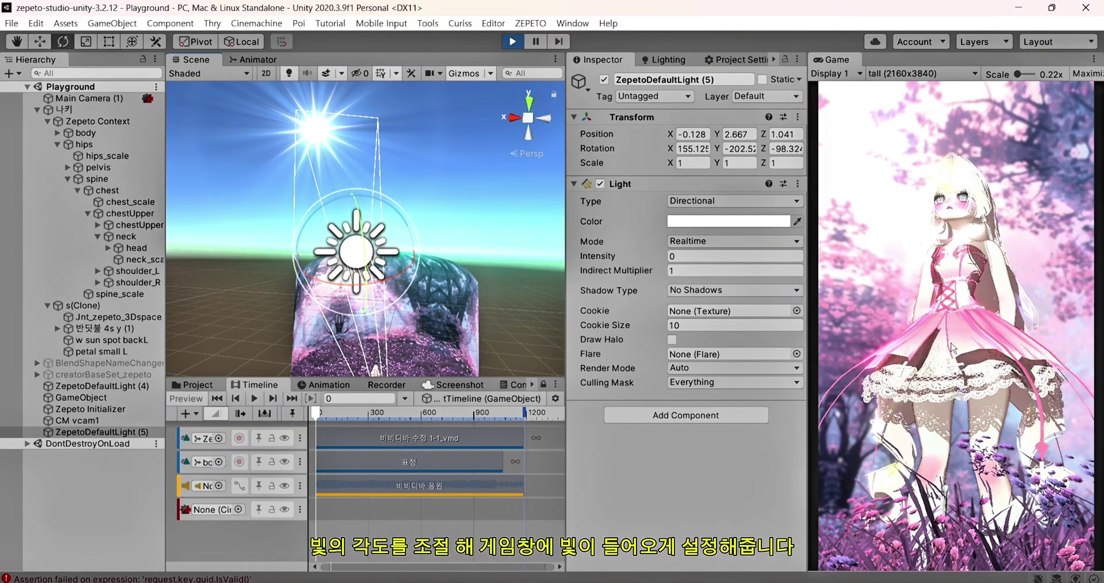
pyautogui.click(79, 98)
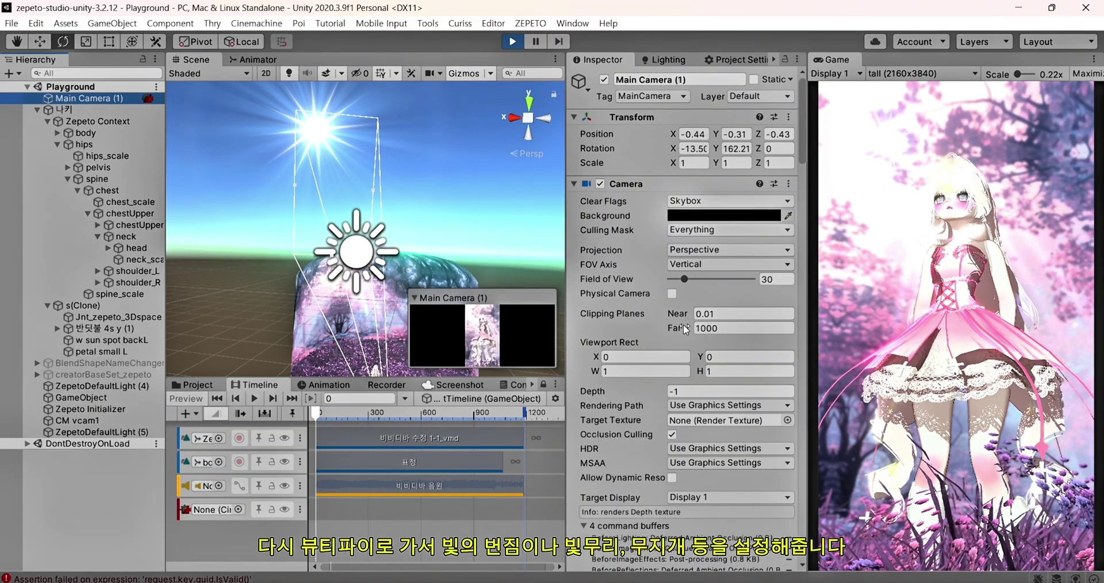
# Expand Beautify Bloom and lower its intensity to 0.69.
pyautogui.scroll(-5, 687, 330)
pyautogui.scroll(-10, 696, 337)
pyautogui.scroll(-5, 707, 342)
pyautogui.scroll(-3, 710, 339)
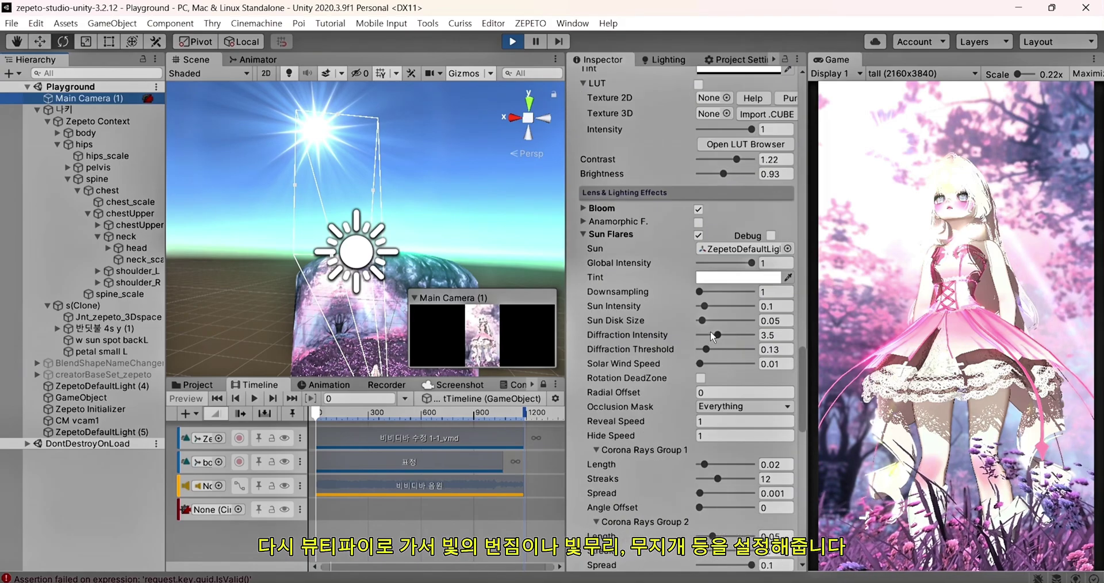
pyautogui.click(582, 208)
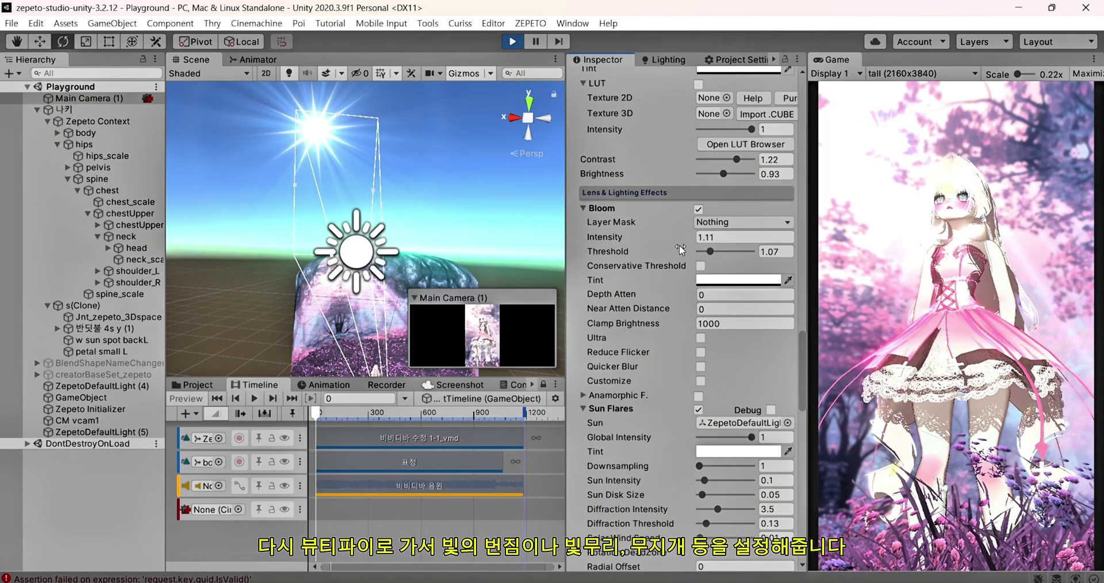
pyautogui.moveTo(698, 238); pyautogui.dragTo(689, 248)
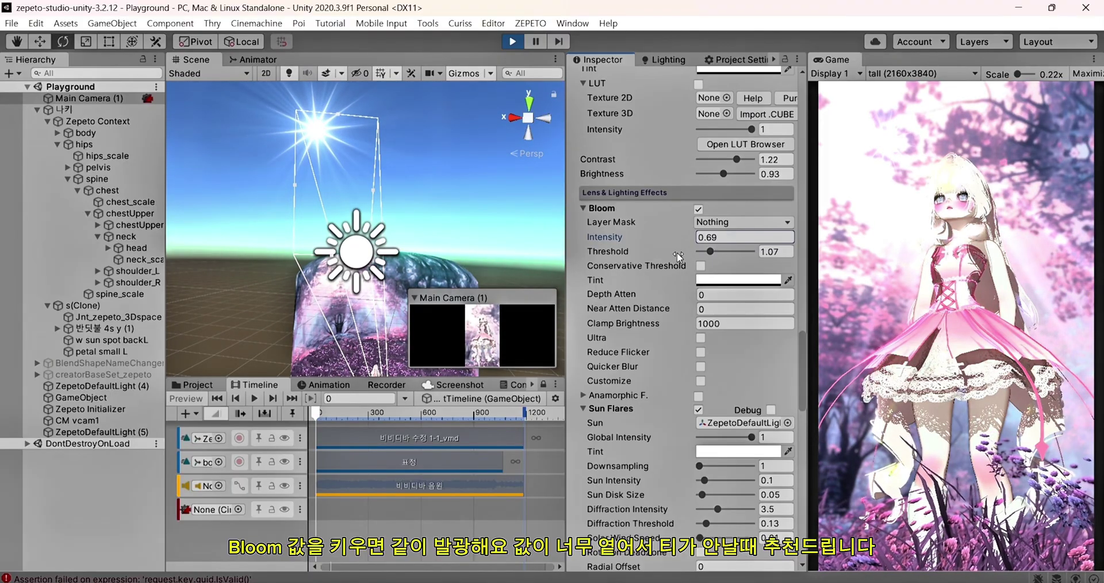
# Lengthen Corona Rays Group 1 to 0.034 and change its streak count.
pyautogui.scroll(-10, 682, 259)
pyautogui.scroll(-5, 703, 364)
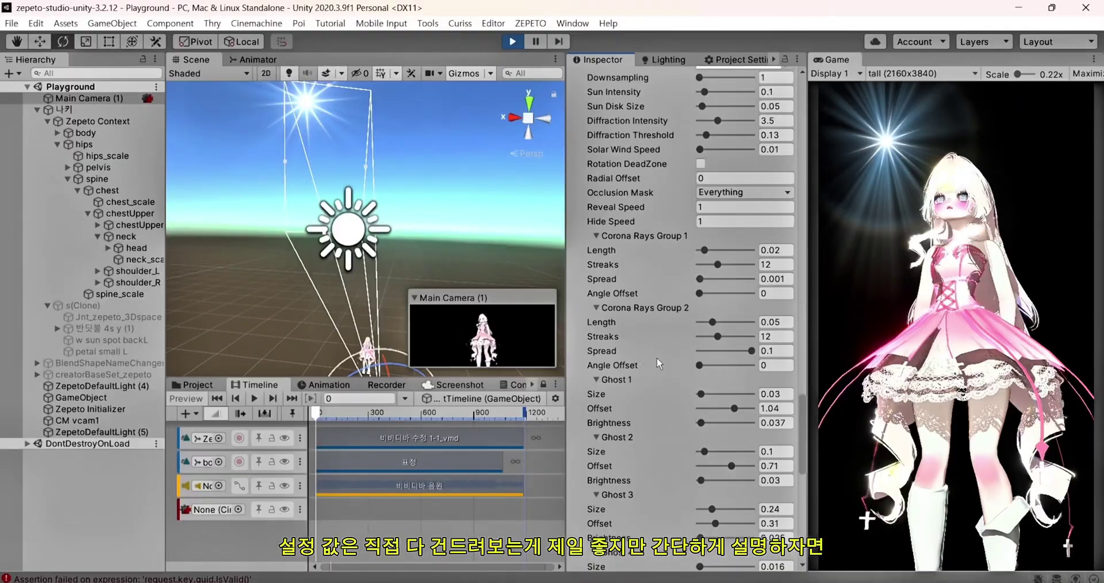
pyautogui.scroll(-5, 662, 356)
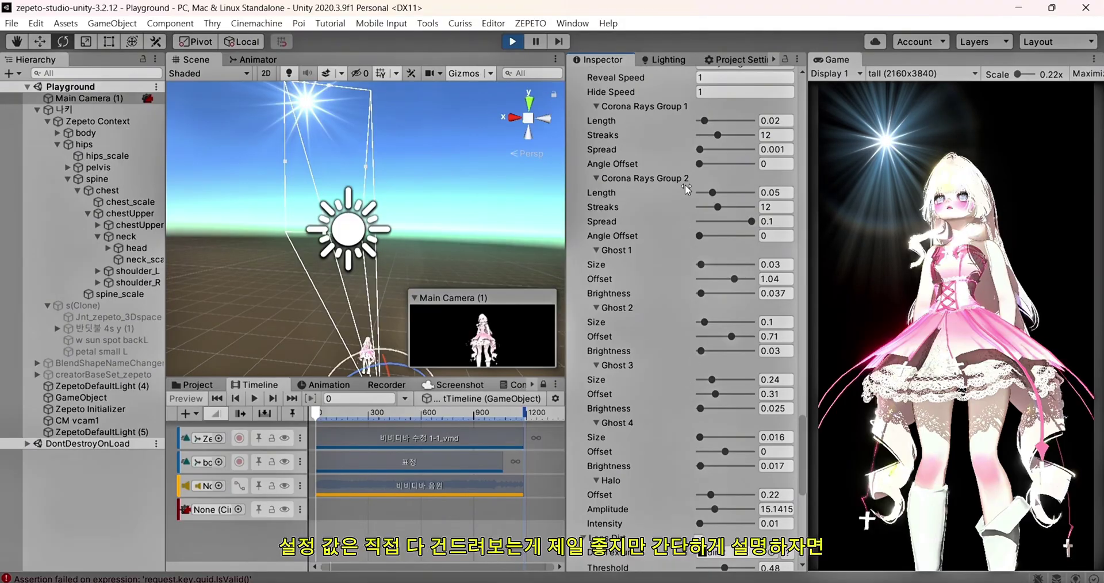
pyautogui.moveTo(716, 122)
pyautogui.mouseDown()
pyautogui.moveTo(709, 136)
pyautogui.moveTo(740, 136)
pyautogui.mouseUp()
pyautogui.moveTo(692, 151); pyautogui.dragTo(722, 150)
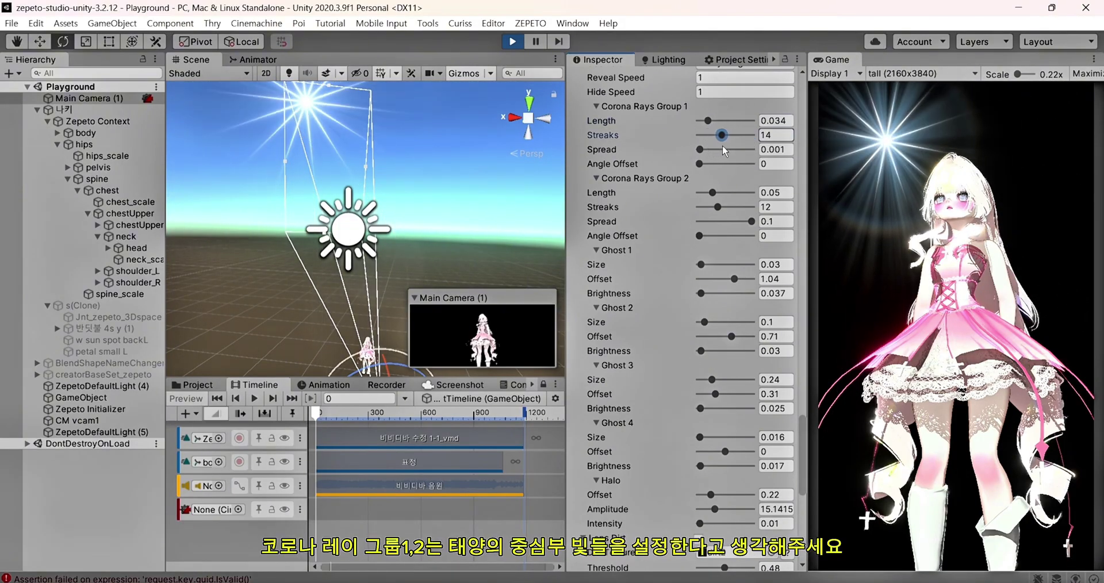
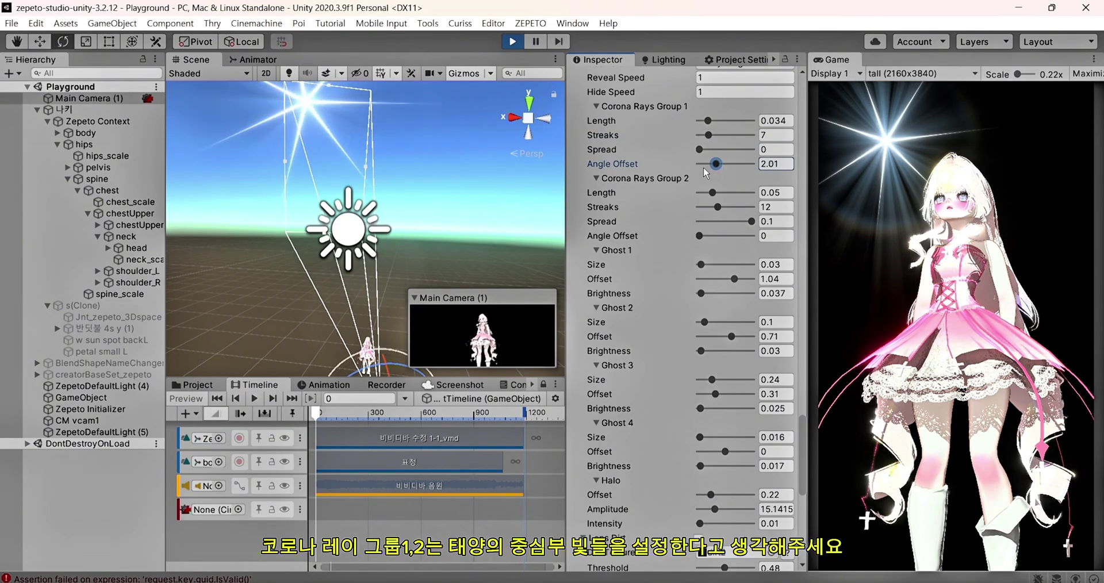
# Try different length, spread and angle for the second corona ray group, then set its length to zero.
pyautogui.moveTo(717, 196); pyautogui.dragTo(715, 211)
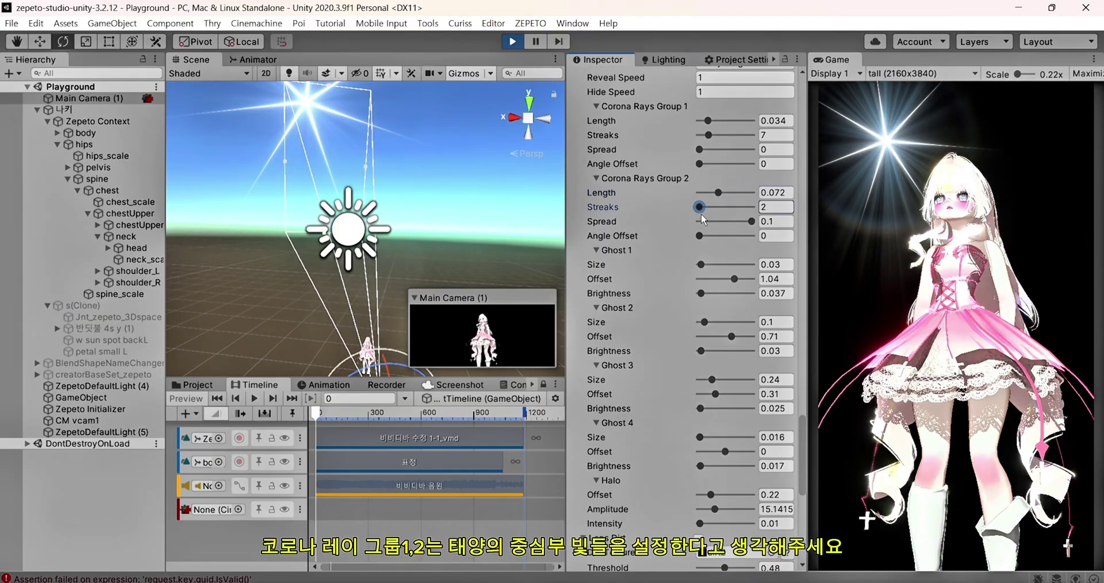
pyautogui.moveTo(724, 223); pyautogui.dragTo(752, 228)
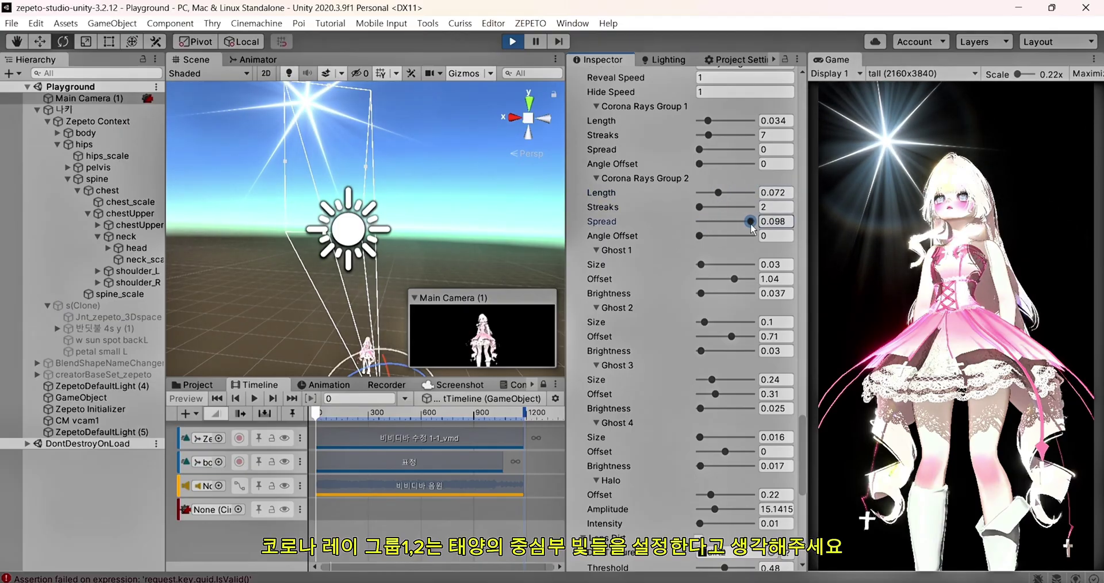
pyautogui.moveTo(732, 236); pyautogui.dragTo(734, 235)
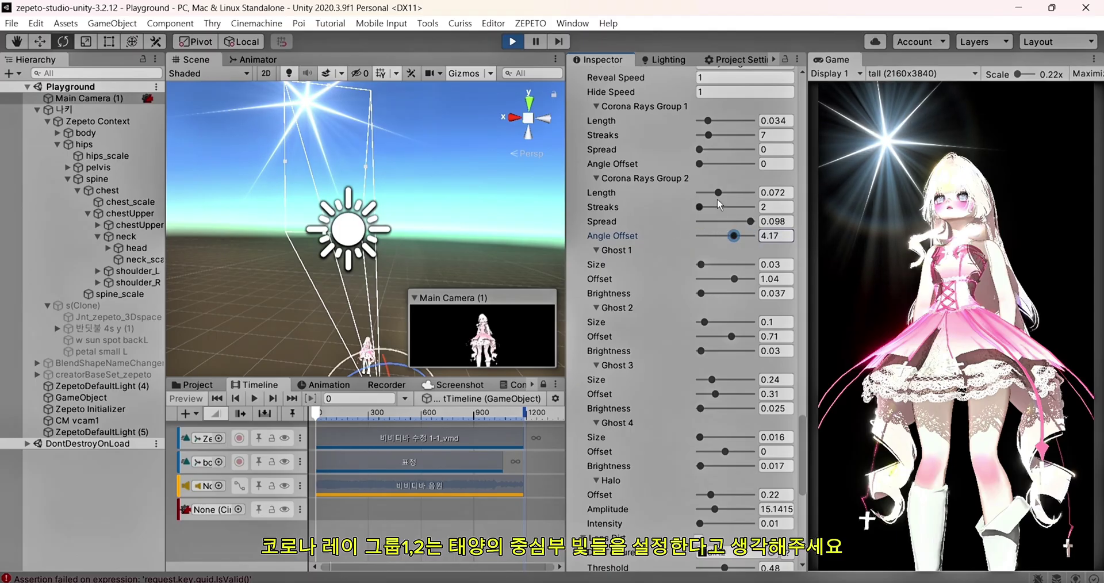
pyautogui.moveTo(718, 192); pyautogui.dragTo(667, 211)
# Turn the sun intensity and diffraction intensity down to zero.
pyautogui.moveTo(700, 122); pyautogui.dragTo(697, 136)
pyautogui.scroll(5, 716, 190)
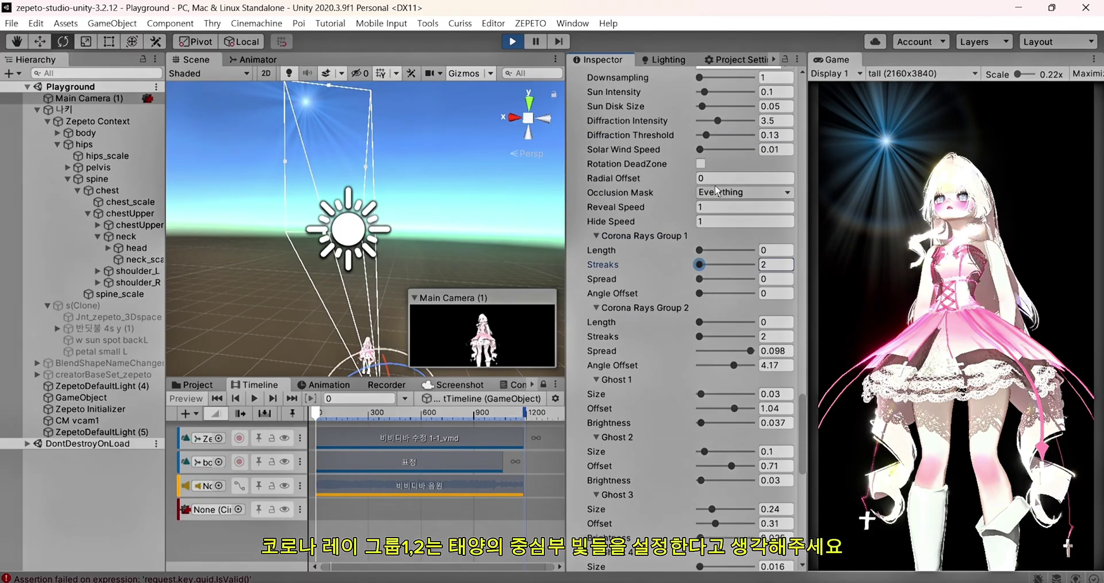
pyautogui.scroll(5, 683, 175)
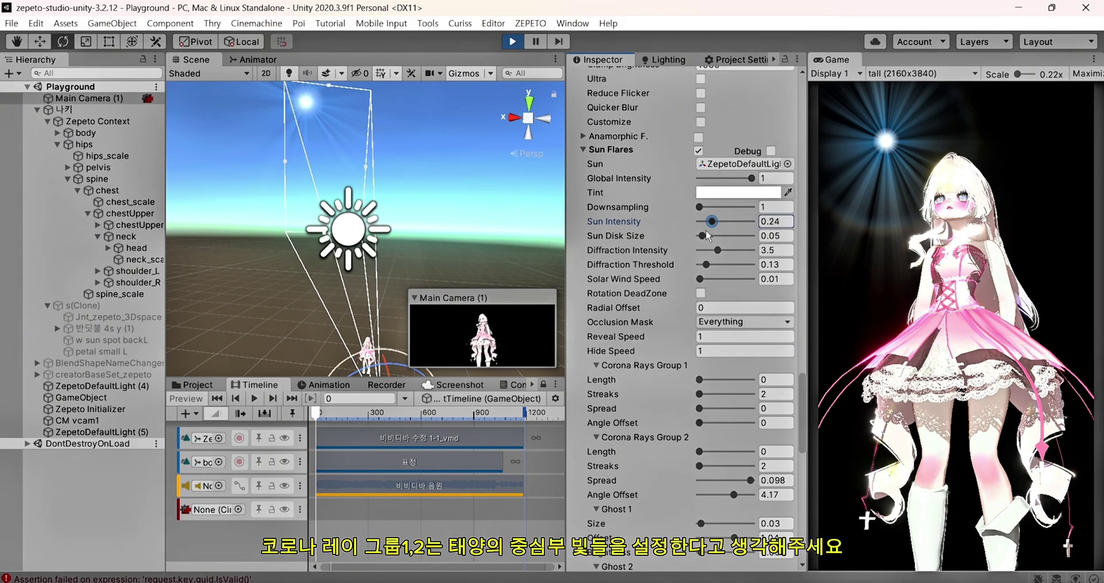
pyautogui.moveTo(755, 236); pyautogui.dragTo(702, 226)
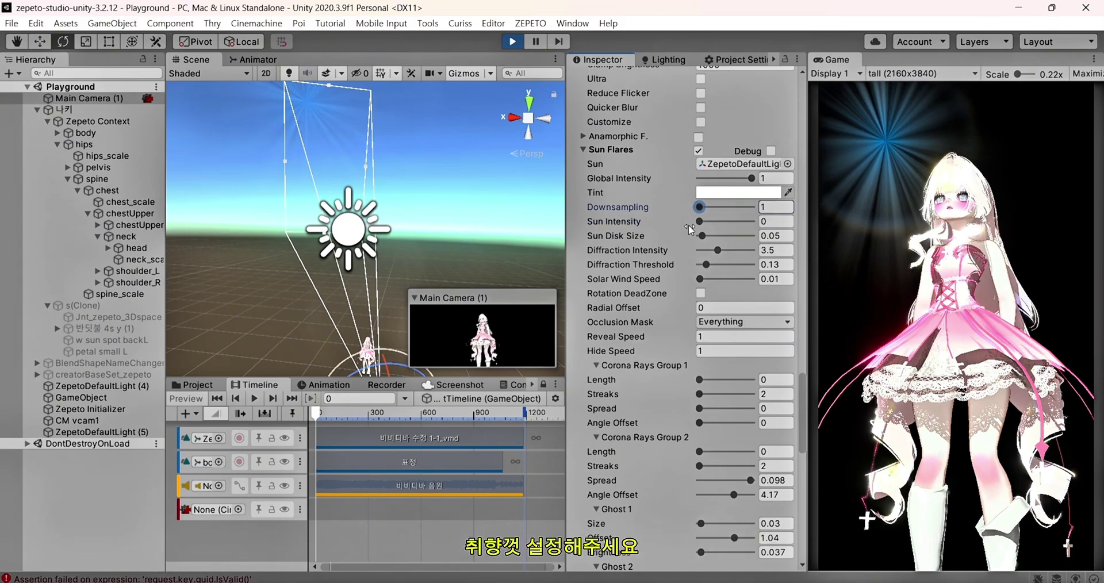
pyautogui.moveTo(717, 251); pyautogui.dragTo(684, 263)
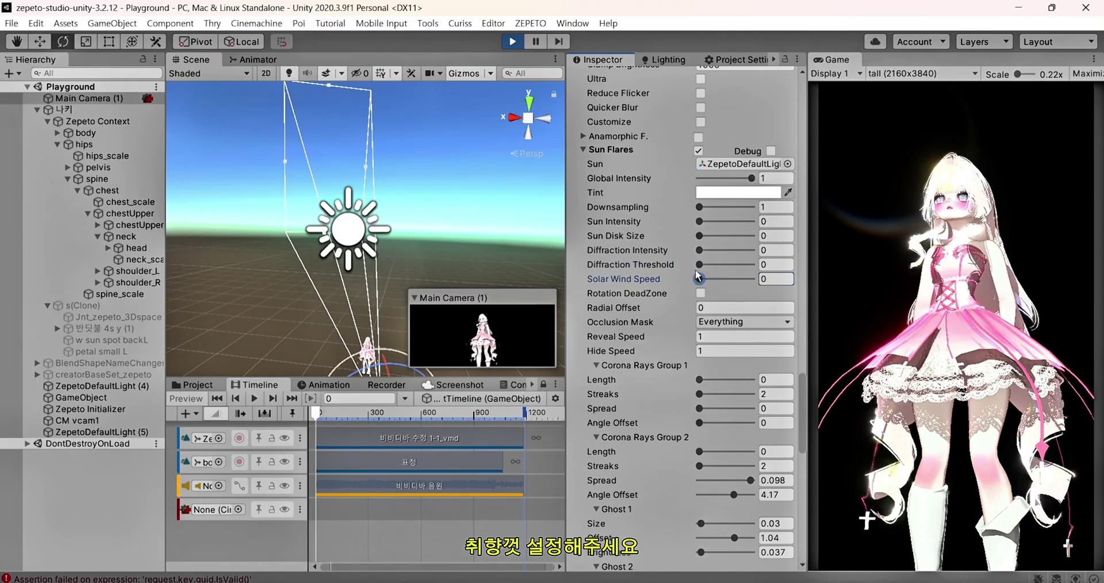
pyautogui.scroll(-10, 688, 271)
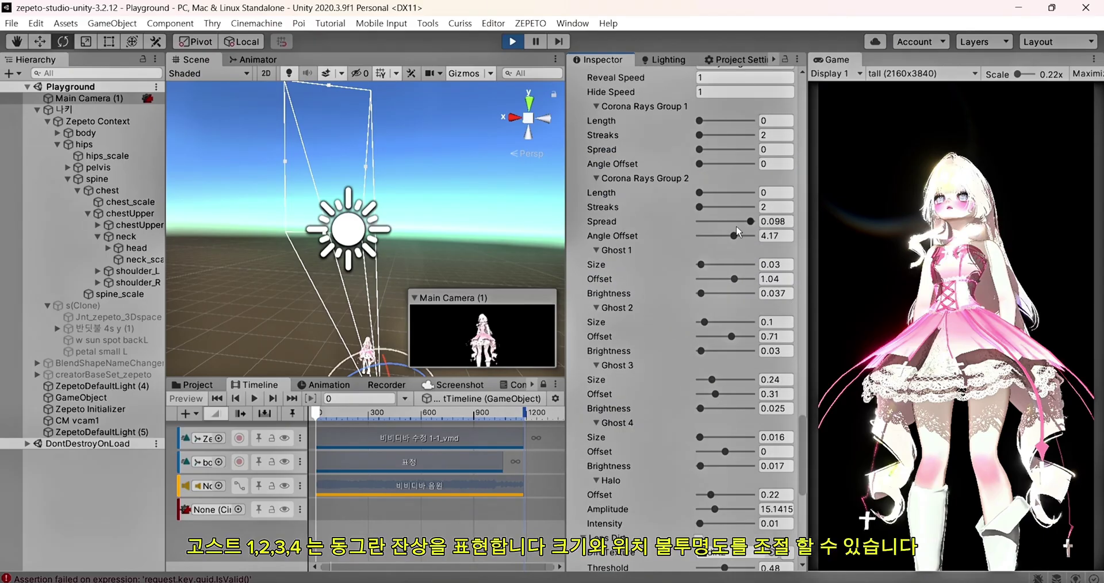
# Tune the ghost glows' size, brightness and offset, and raise halo intensity to 0.39 for a rainbow ring.
pyautogui.moveTo(702, 265)
pyautogui.mouseDown()
pyautogui.moveTo(726, 293)
pyautogui.moveTo(739, 279)
pyautogui.moveTo(703, 265)
pyautogui.moveTo(711, 294)
pyautogui.mouseUp()
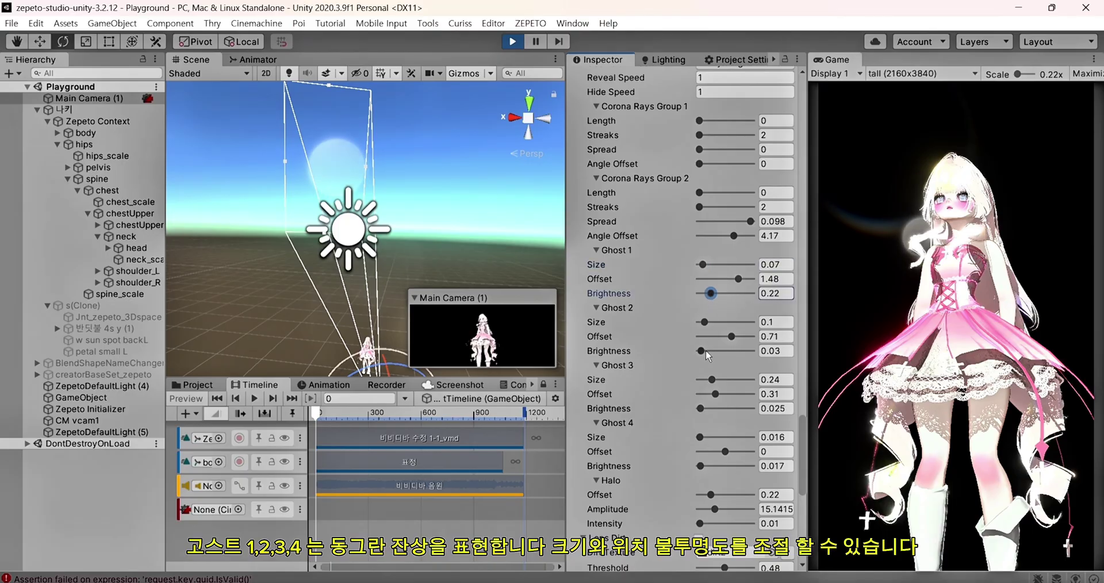
pyautogui.moveTo(701, 351); pyautogui.dragTo(731, 351)
pyautogui.moveTo(701, 408); pyautogui.dragTo(736, 409)
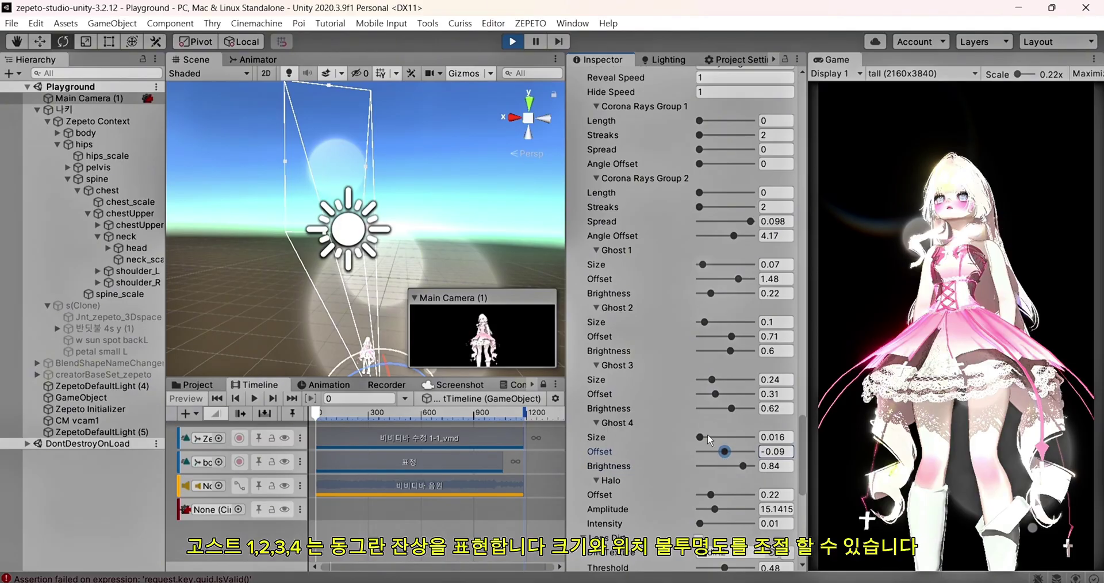
pyautogui.moveTo(711, 380); pyautogui.dragTo(709, 384)
pyautogui.click(724, 408)
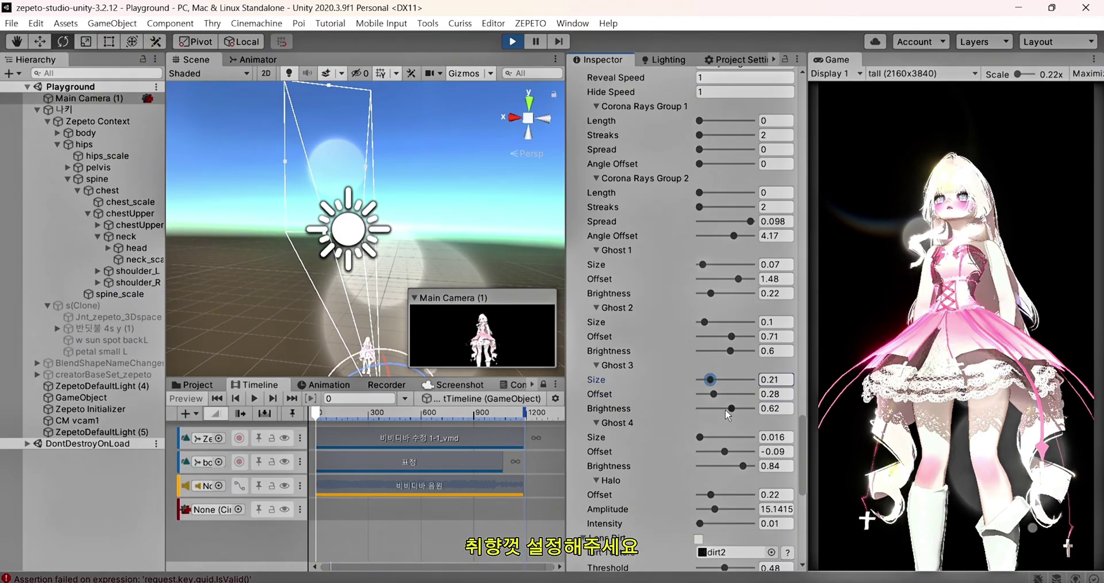
pyautogui.click(715, 351)
pyautogui.click(729, 336)
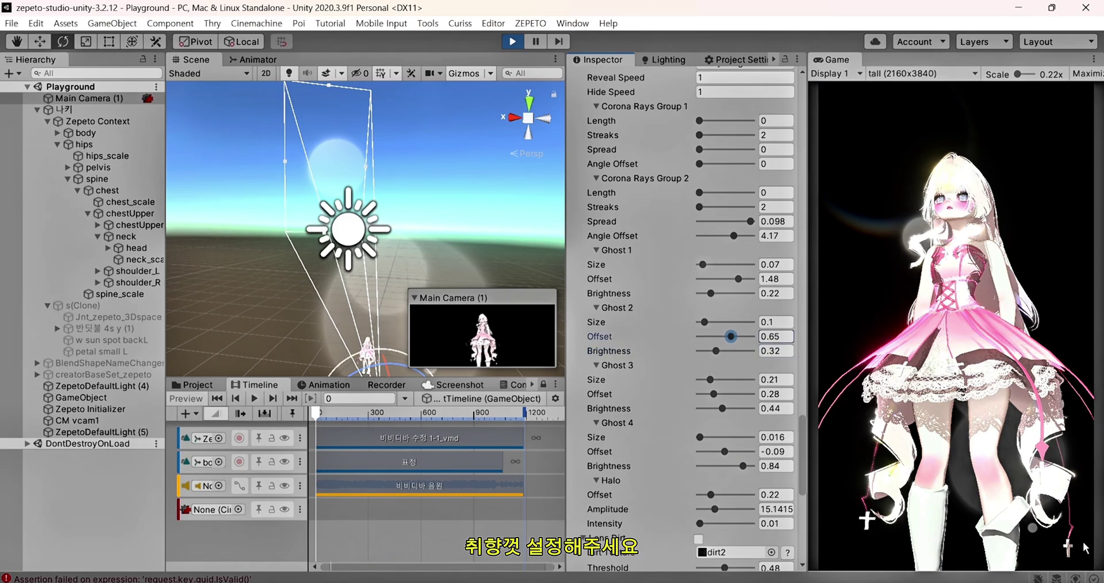
pyautogui.scroll(-5, 689, 388)
pyautogui.moveTo(717, 394)
pyautogui.mouseDown()
pyautogui.moveTo(700, 403)
pyautogui.moveTo(743, 381)
pyautogui.moveTo(708, 383)
pyautogui.moveTo(722, 370)
pyautogui.mouseUp()
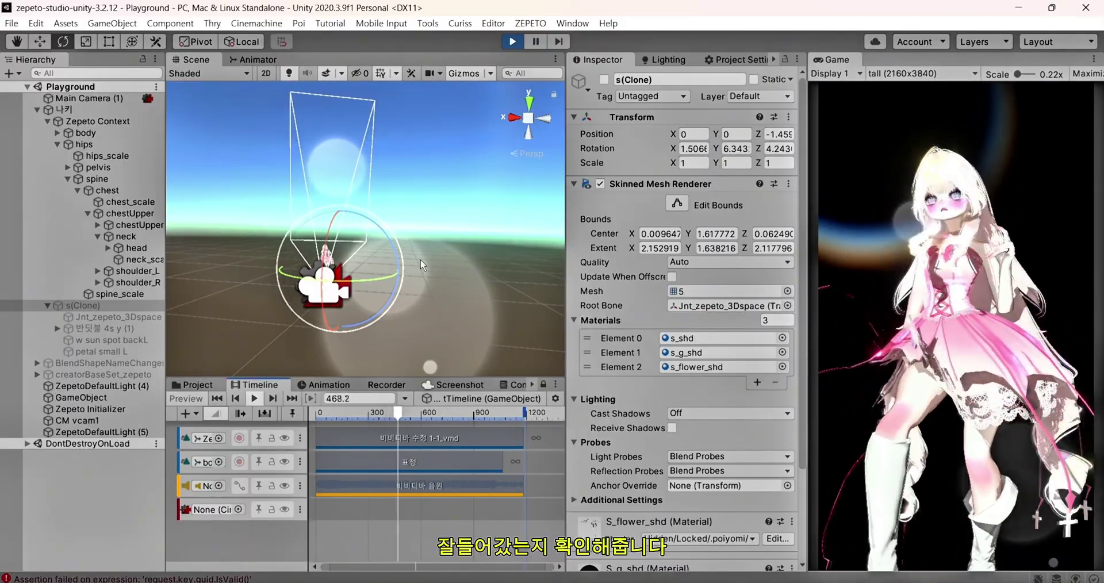
# Orbit the Scene view up toward the sun and back down to the ground grid to inspect the flare.
pyautogui.moveTo(420, 259); pyautogui.dragTo(414, 207, button='right')
pyautogui.moveTo(355, 153)
pyautogui.mouseDown(button='right')
pyautogui.moveTo(253, 219)
pyautogui.moveTo(190, 209)
pyautogui.moveTo(401, 227)
pyautogui.mouseUp(button='right')
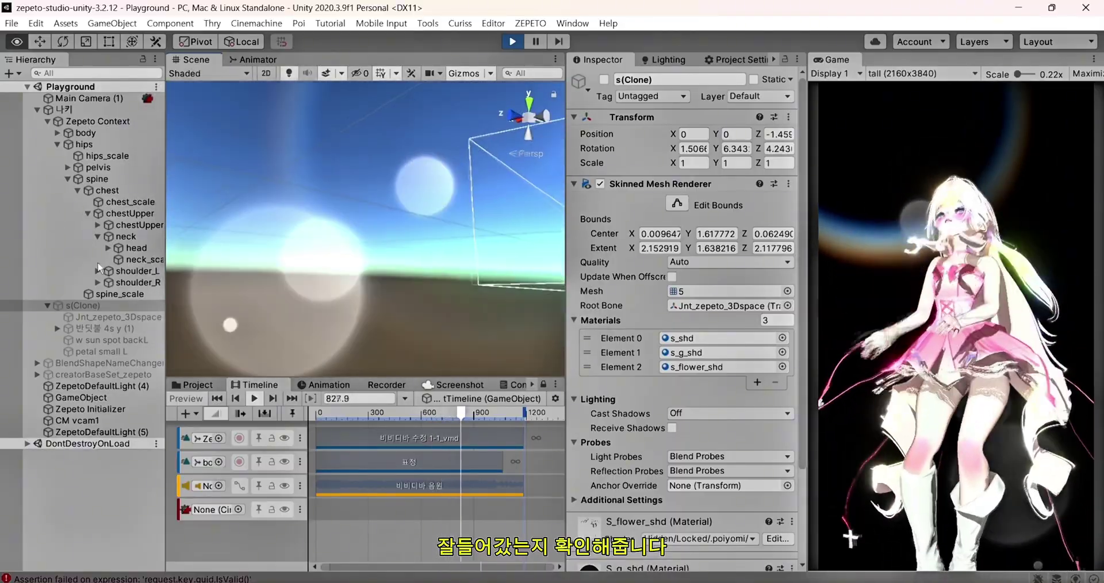
pyautogui.moveTo(401, 227); pyautogui.dragTo(444, 290, button='right')
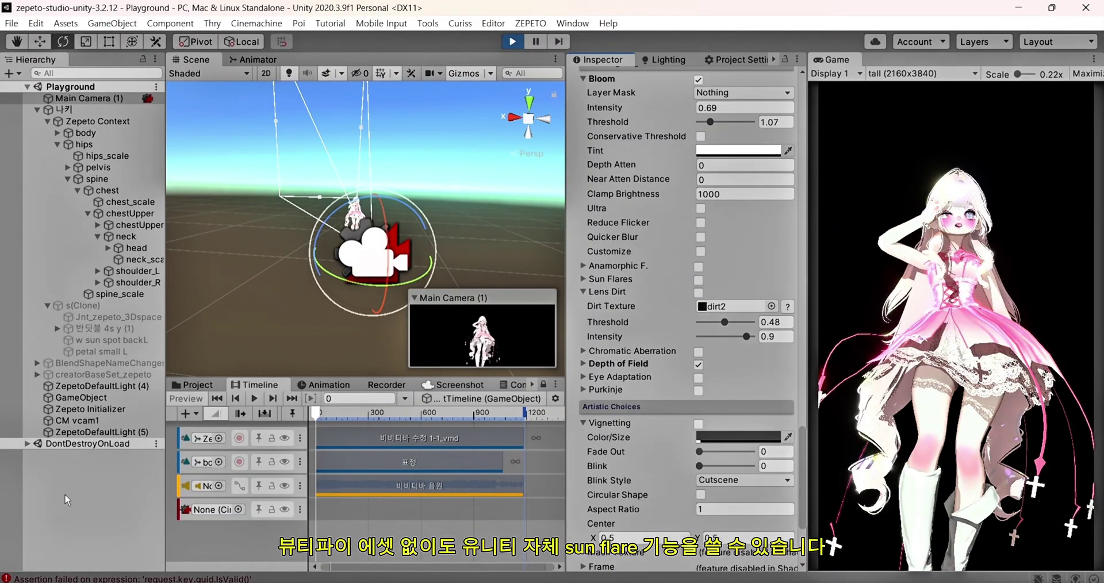
# Add a Flare Layer component to Main Camera (1), found by searching 'flare'.
pyautogui.click(80, 99)
pyautogui.scroll(-15, 742, 415)
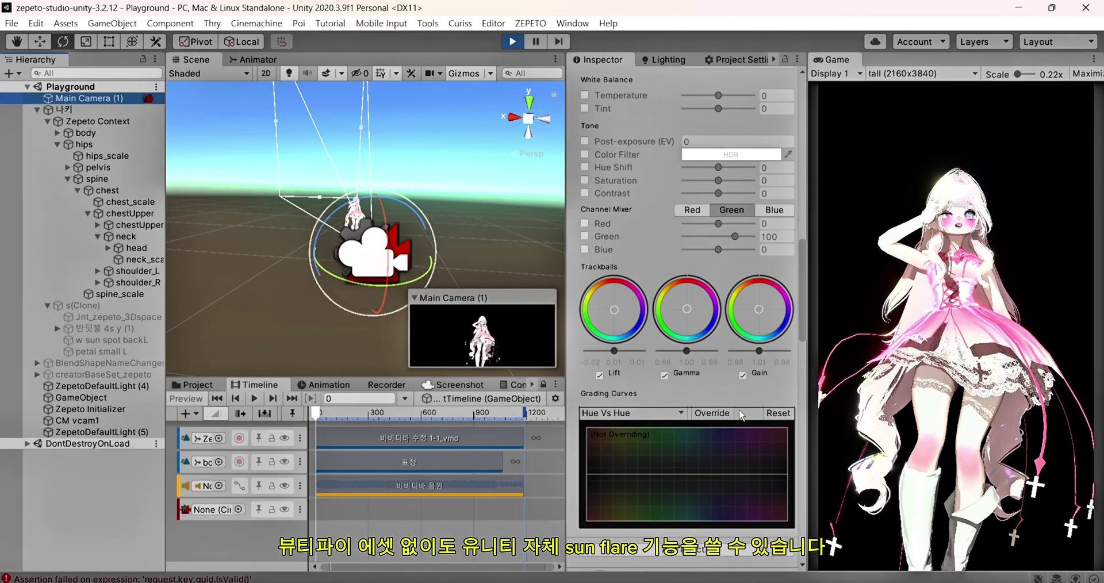
pyautogui.scroll(-8, 738, 408)
pyautogui.scroll(-5, 730, 416)
pyautogui.click(685, 552)
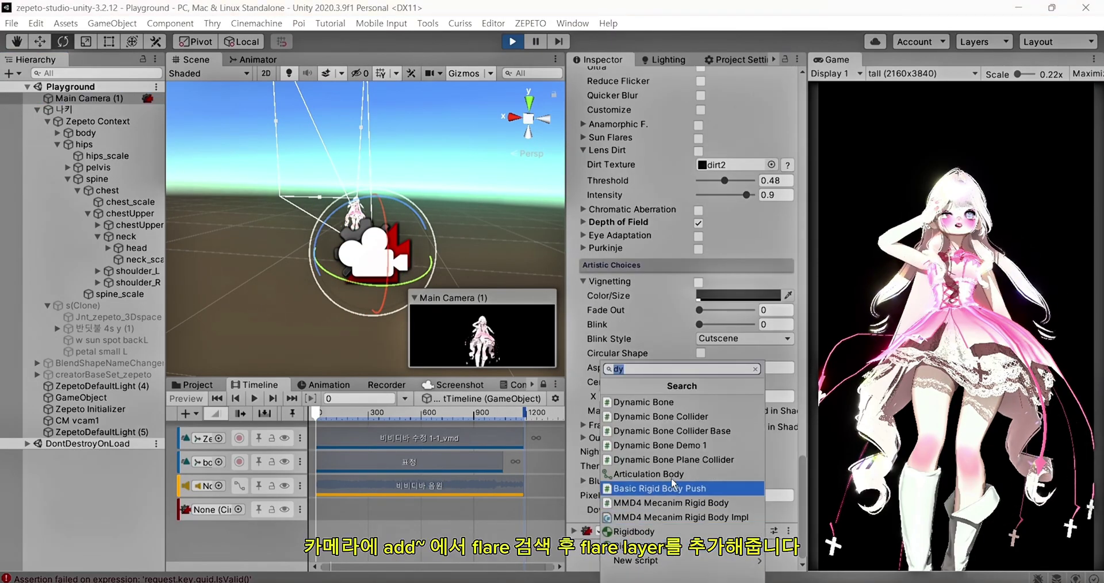
pyautogui.write('flare')
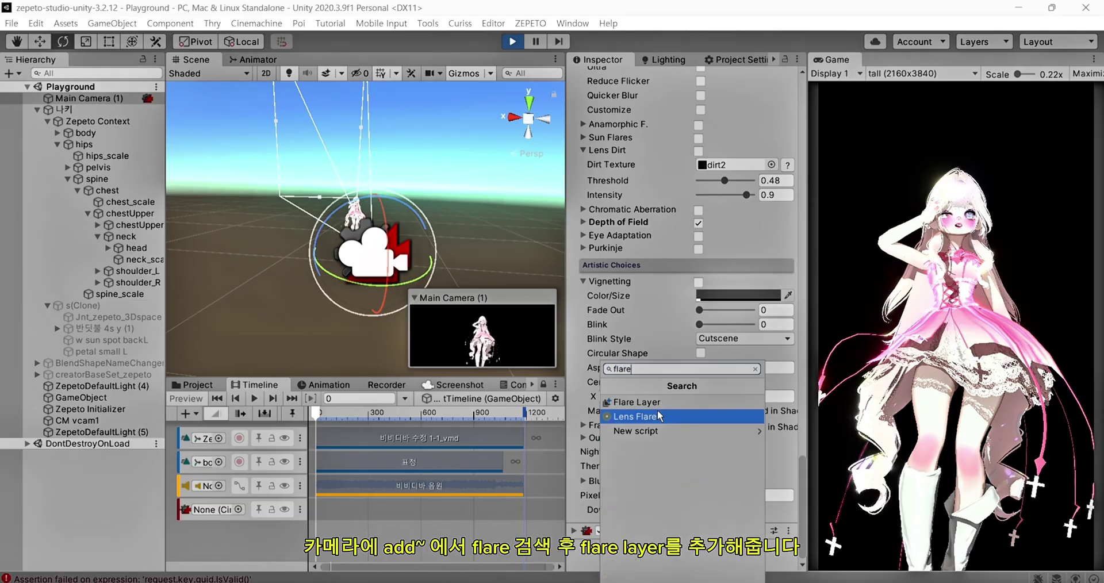
pyautogui.click(645, 401)
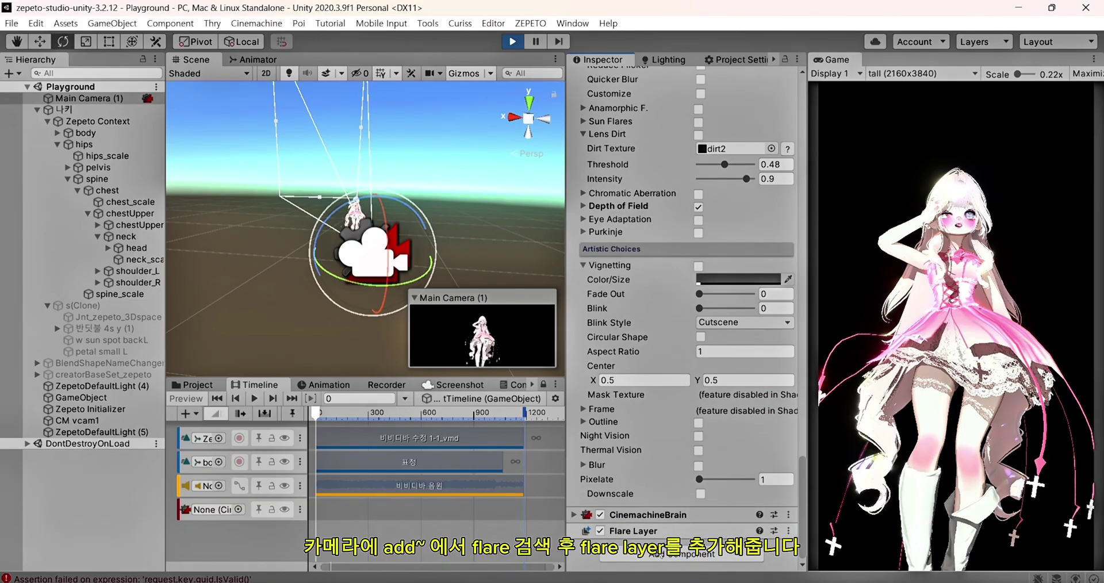
pyautogui.click(80, 488)
# Create an empty GameObject (1) and add a Lens Flare component to it.
pyautogui.rightClick(99, 489)
pyautogui.click(129, 327)
pyautogui.click(118, 519)
pyautogui.click(86, 444)
pyautogui.click(679, 191)
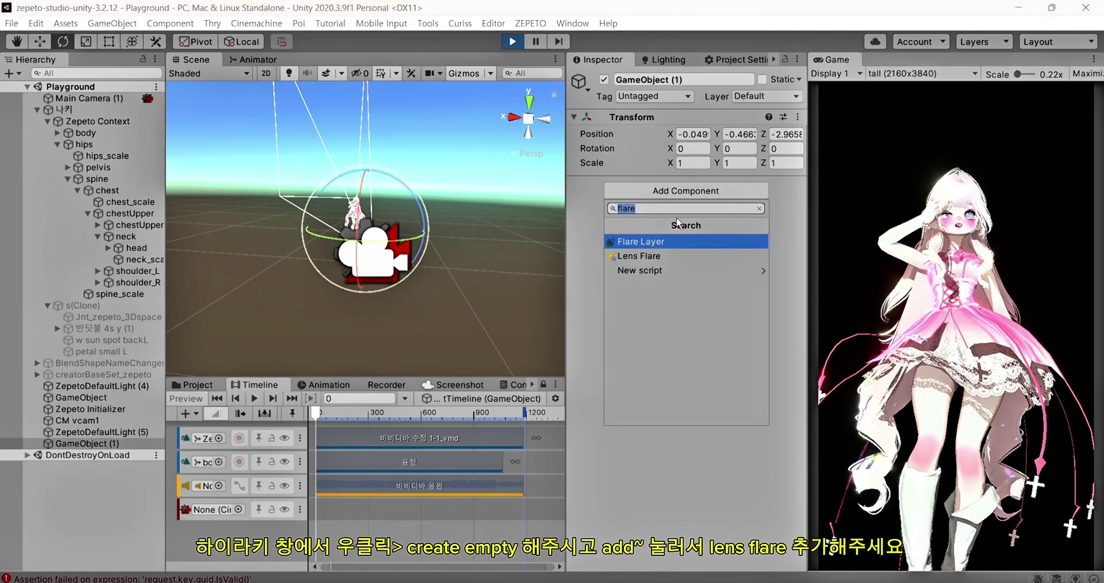
pyautogui.click(633, 256)
# Assign the 50mmZoom flare asset and set Ignore Layers to Everything.
pyautogui.moveTo(397, 178); pyautogui.dragTo(420, 245)
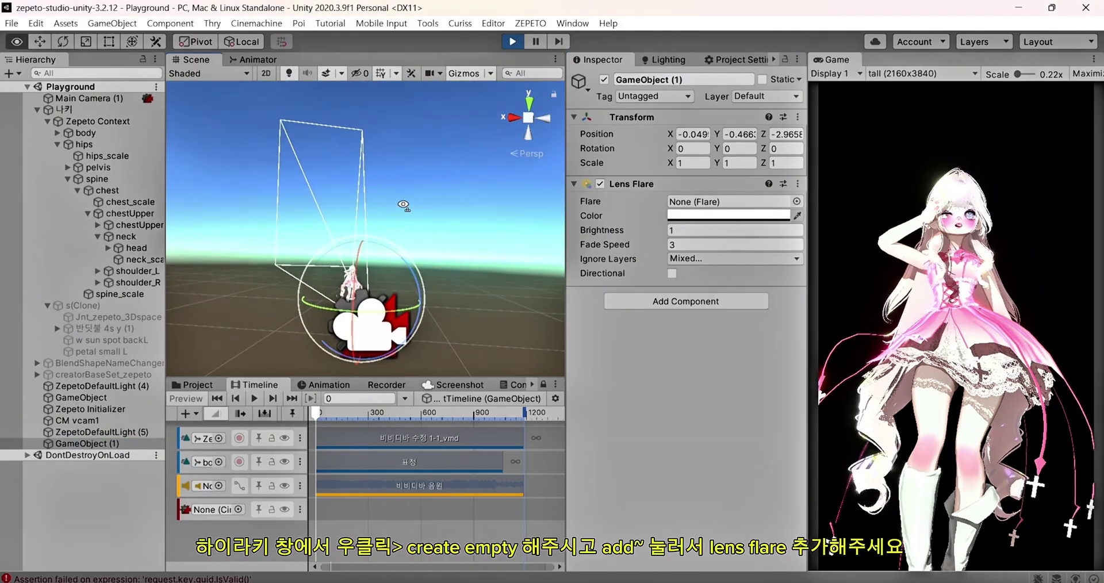
pyautogui.click(796, 201)
pyautogui.click(837, 251)
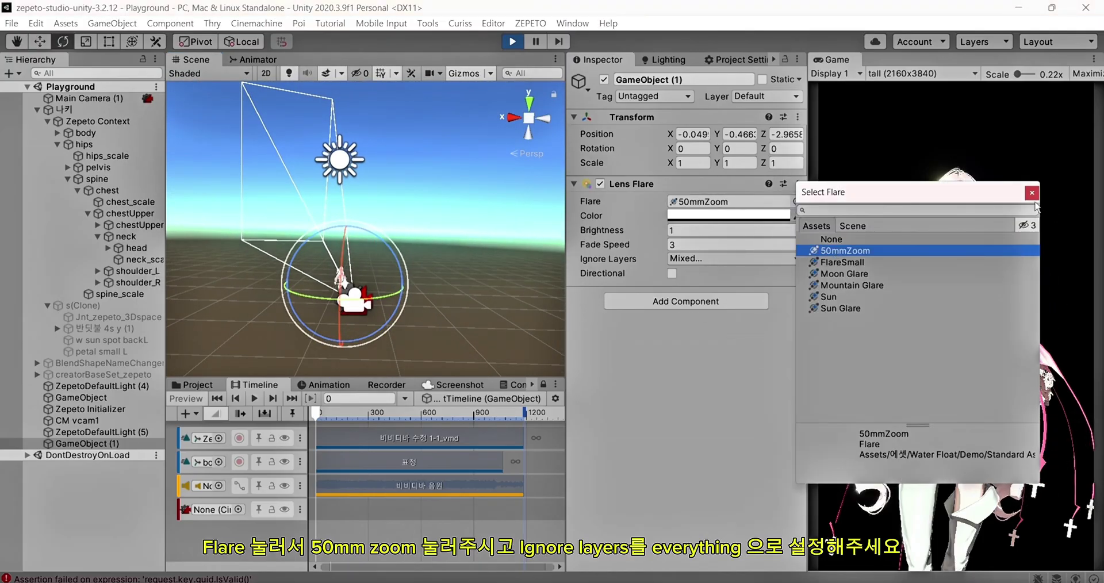
pyautogui.click(1032, 192)
pyautogui.click(735, 259)
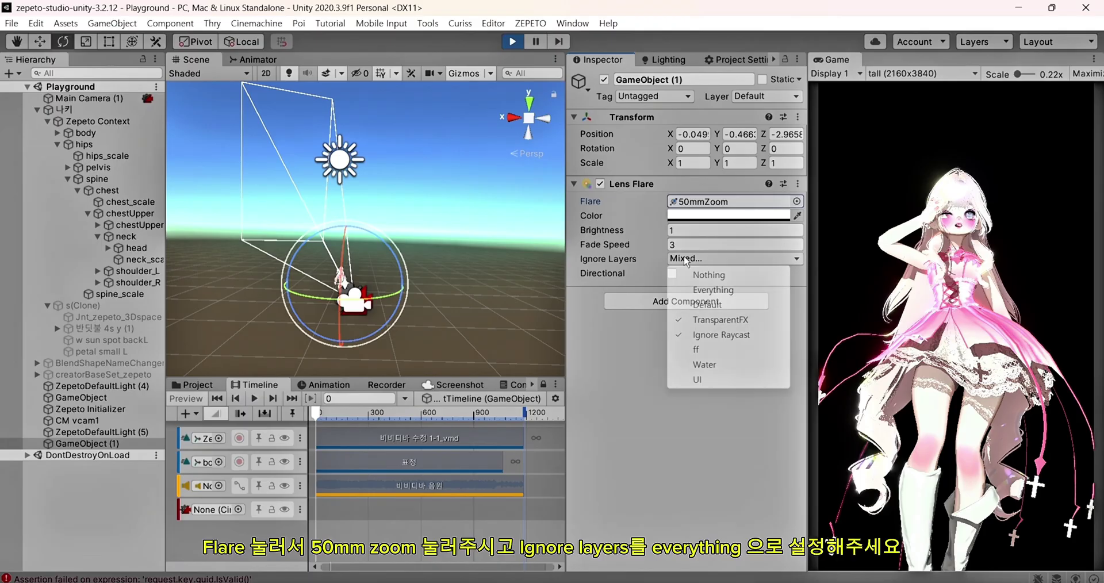
pyautogui.click(701, 288)
# Move the flare object to about 0.88, 1.31, -3.44 beside the character and dim brightness to 0.71.
pyautogui.moveTo(407, 321); pyautogui.dragTo(416, 284, button='middle')
pyautogui.moveTo(416, 284)
pyautogui.mouseDown(button='right')
pyautogui.moveTo(485, 300)
pyautogui.moveTo(395, 237)
pyautogui.mouseUp(button='right')
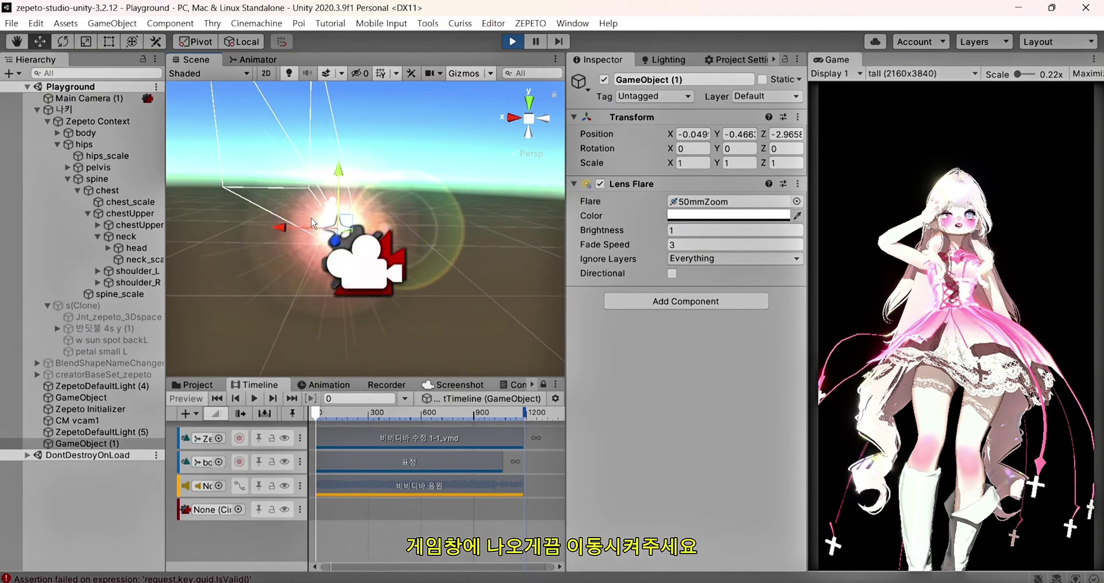
pyautogui.moveTo(311, 220); pyautogui.dragTo(262, 234)
pyautogui.moveTo(300, 179); pyautogui.dragTo(299, 138)
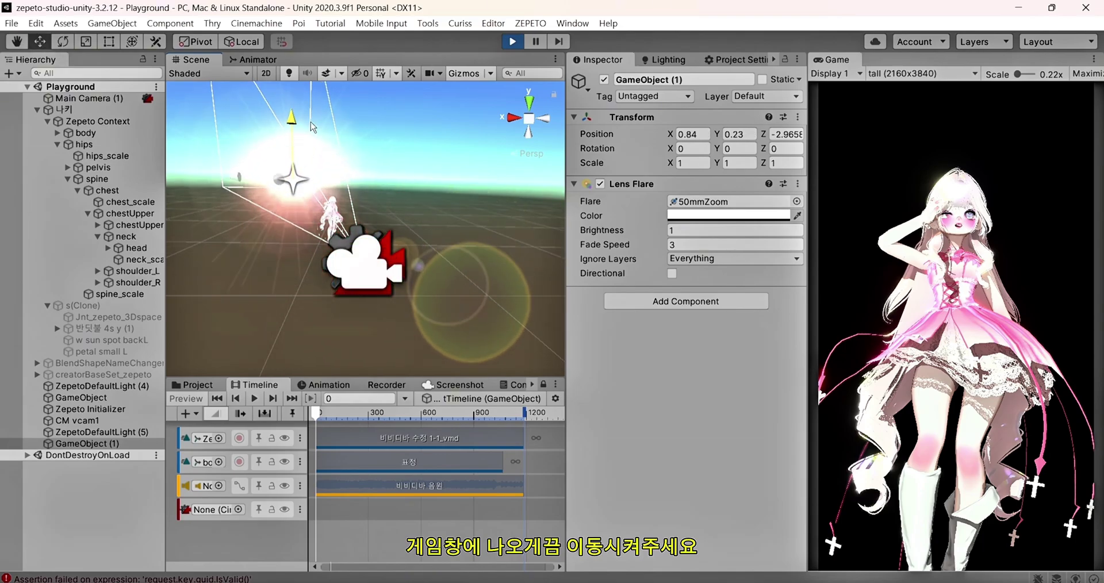
pyautogui.moveTo(300, 138); pyautogui.dragTo(251, 228, button='right')
pyautogui.moveTo(251, 229); pyautogui.dragTo(316, 212, button='middle')
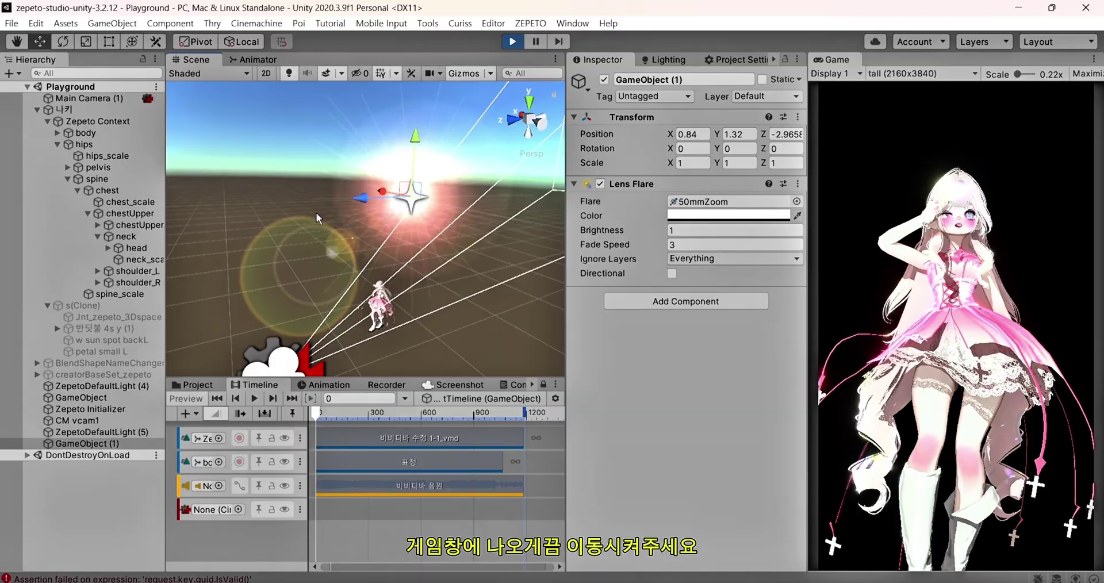
pyautogui.moveTo(362, 205); pyautogui.dragTo(386, 201)
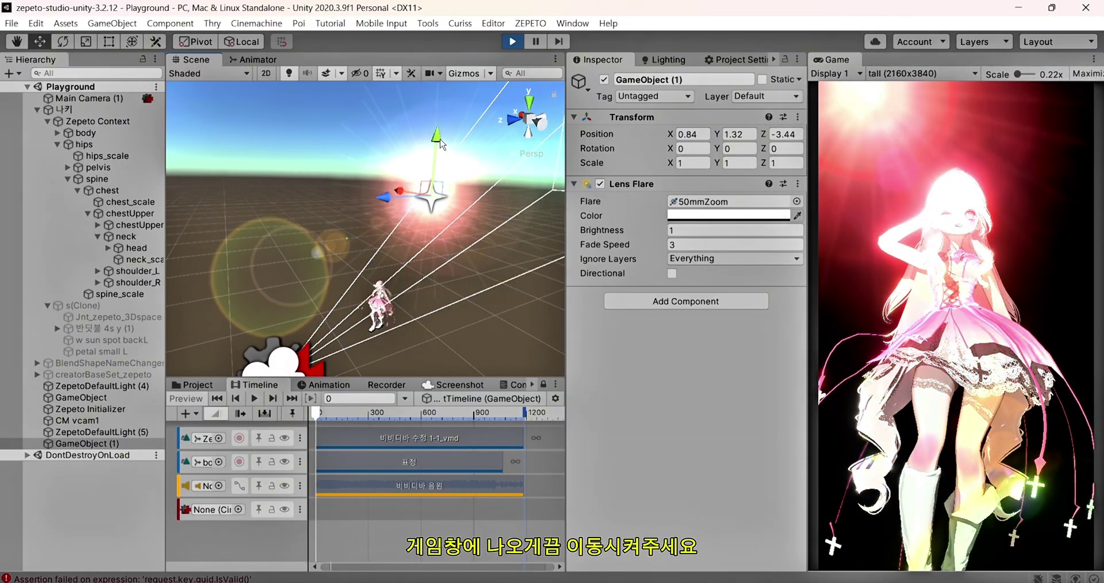
pyautogui.moveTo(441, 144); pyautogui.dragTo(441, 145)
pyautogui.moveTo(388, 192); pyautogui.dragTo(397, 193)
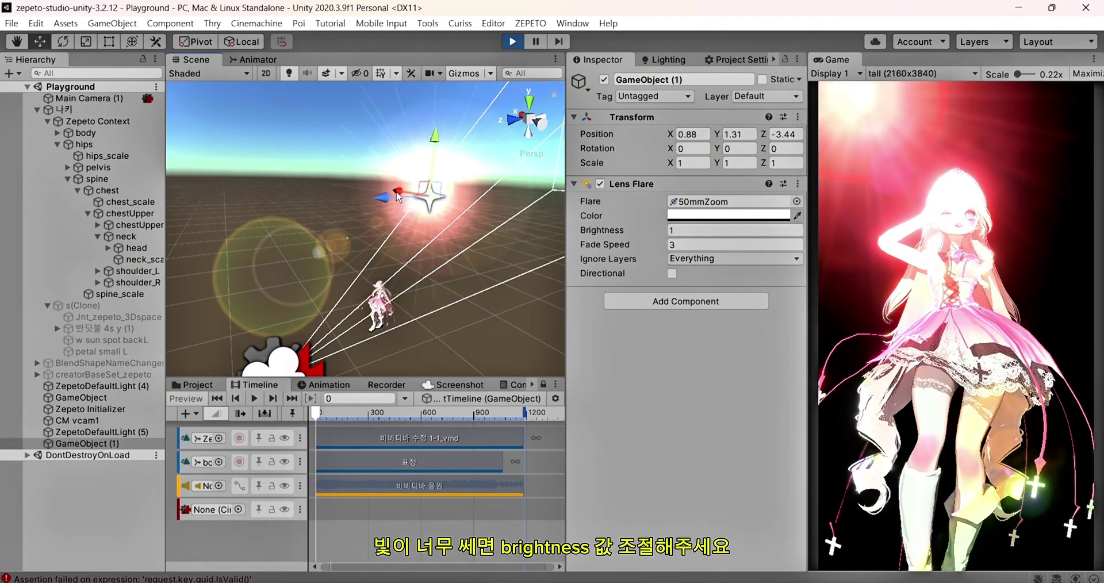
pyautogui.moveTo(396, 192); pyautogui.dragTo(511, 266, button='middle')
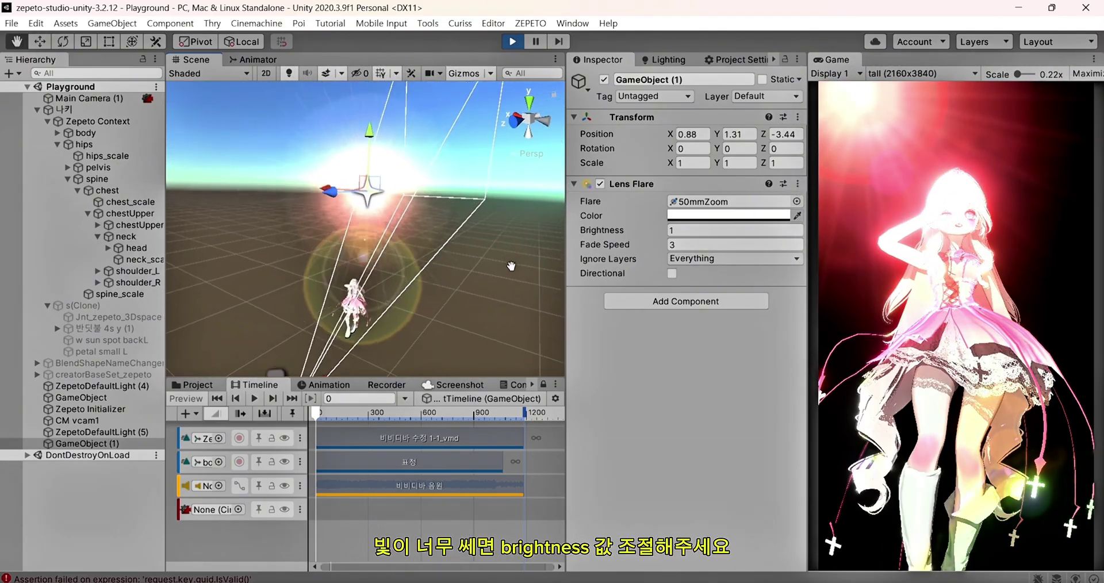
pyautogui.moveTo(648, 232); pyautogui.dragTo(640, 236)
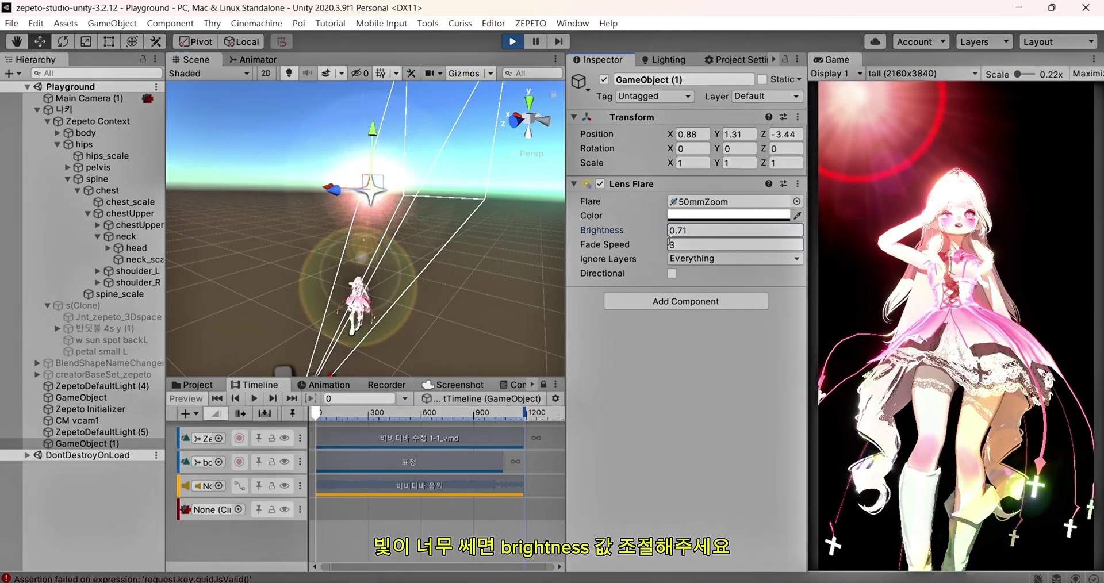
# Test a higher fade speed and the Directional option, leaving Fade Speed at 3 and Directional off.
pyautogui.moveTo(620, 241); pyautogui.dragTo(636, 248)
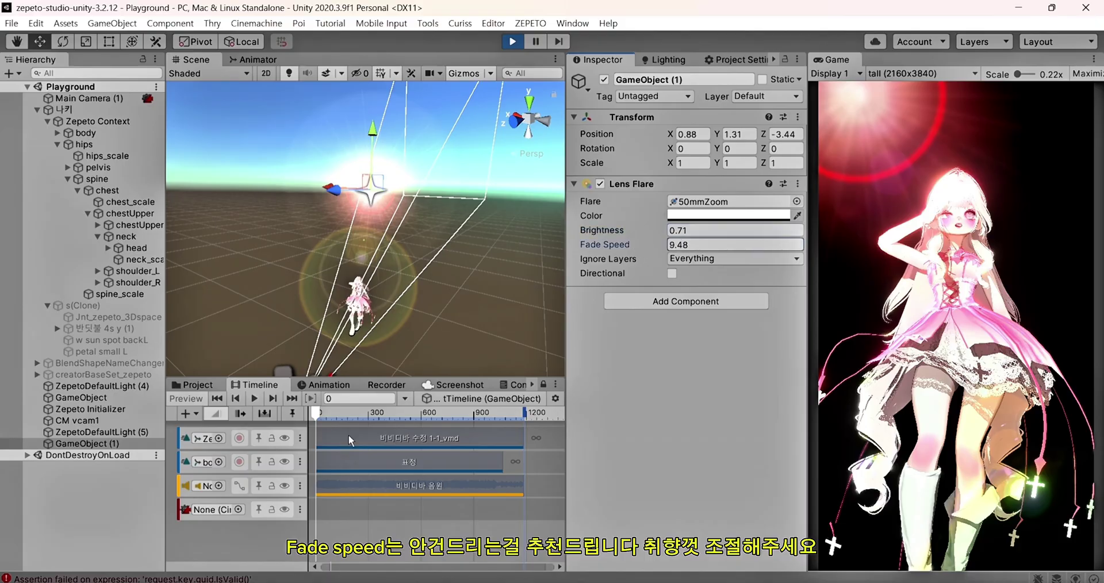
pyautogui.moveTo(345, 345); pyautogui.dragTo(618, 280, button='right')
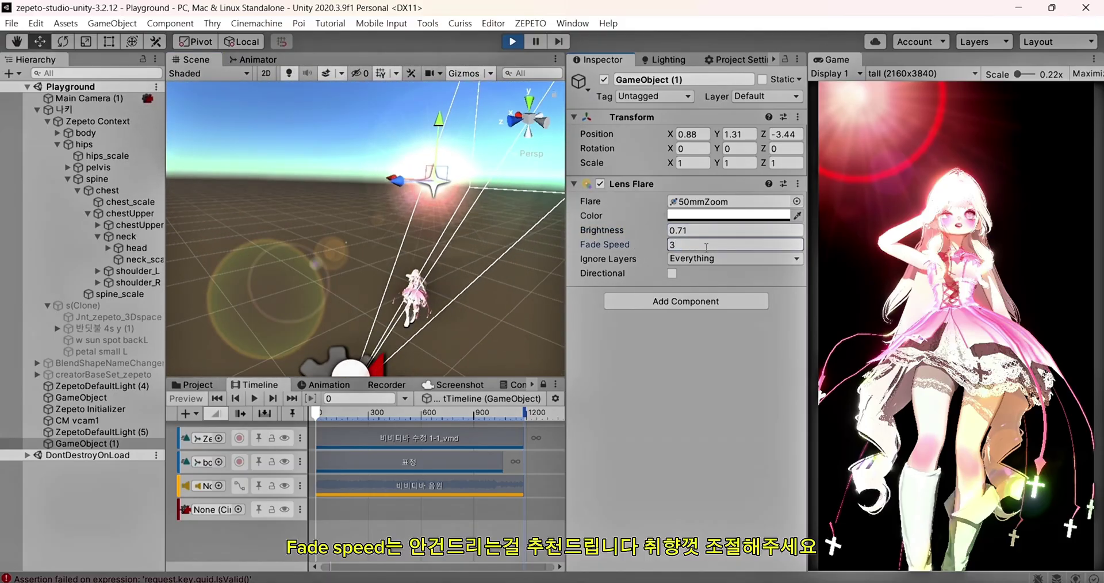
pyautogui.moveTo(454, 233); pyautogui.dragTo(444, 235, button='right')
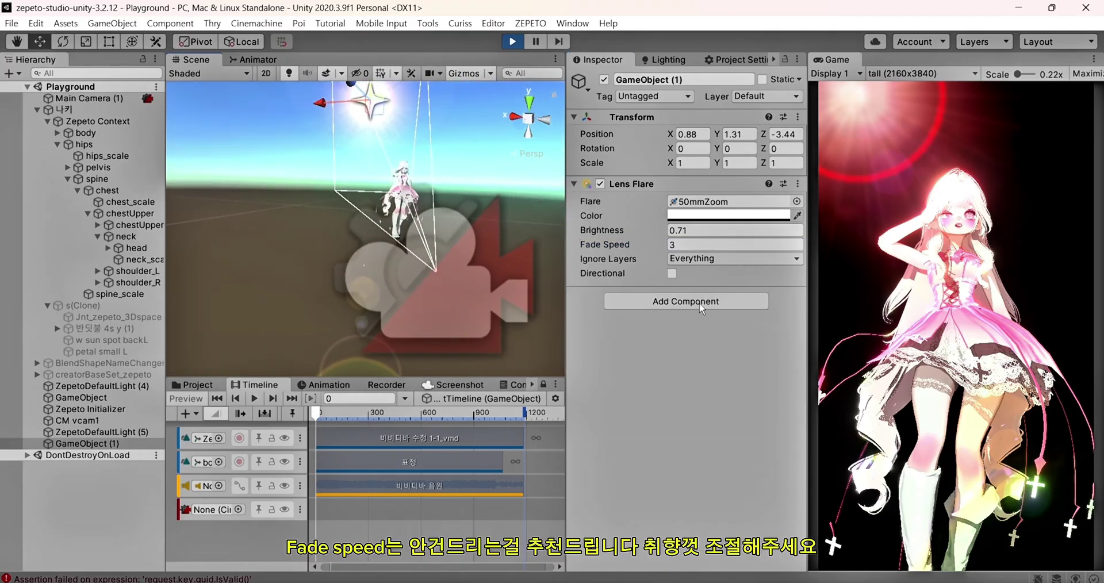
pyautogui.click(672, 273)
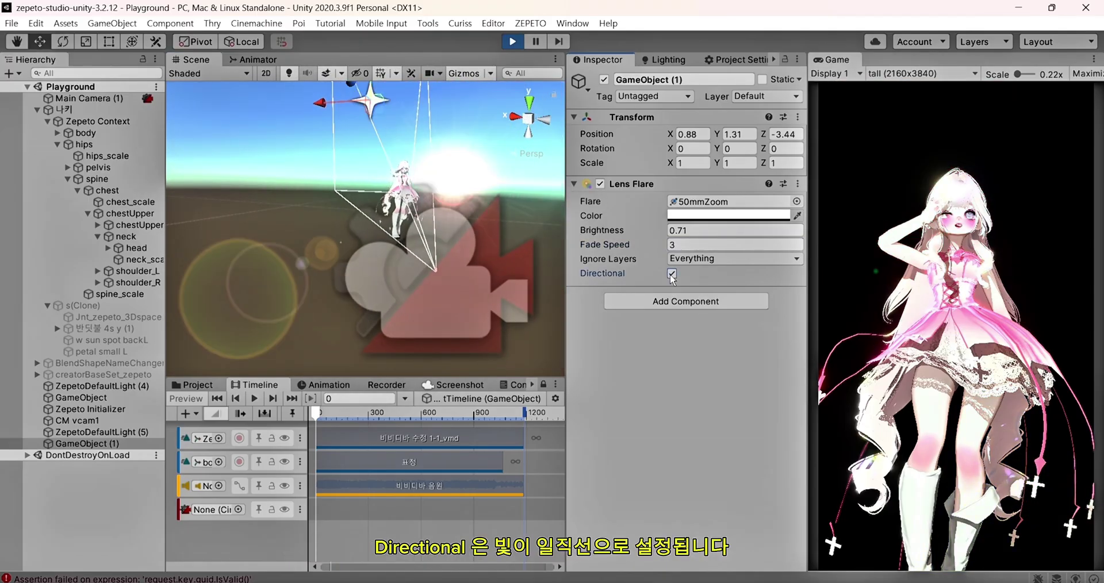
pyautogui.moveTo(269, 292); pyautogui.dragTo(696, 280, button='right')
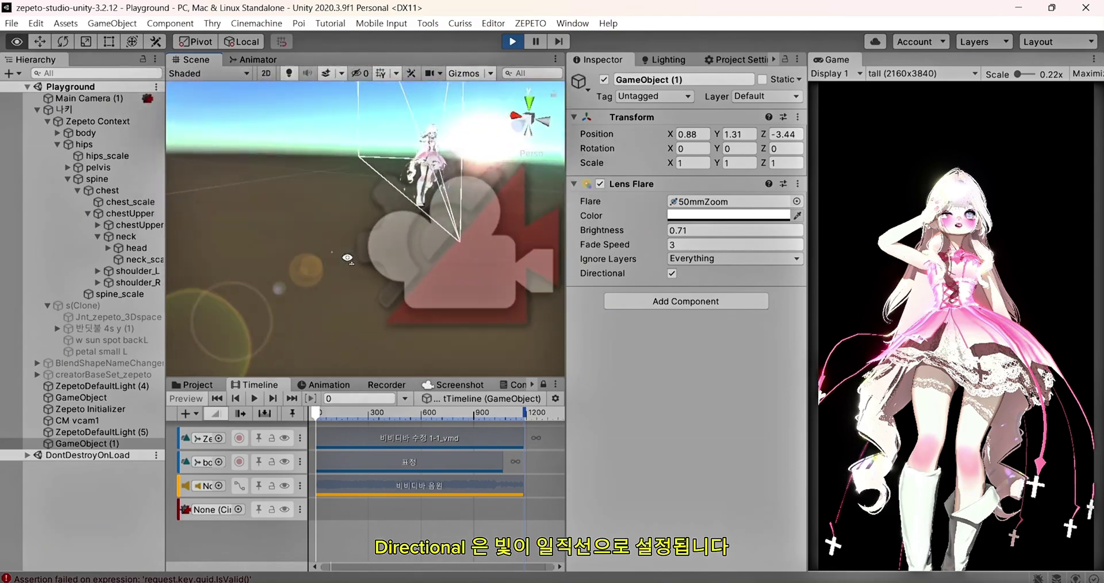
pyautogui.click(672, 274)
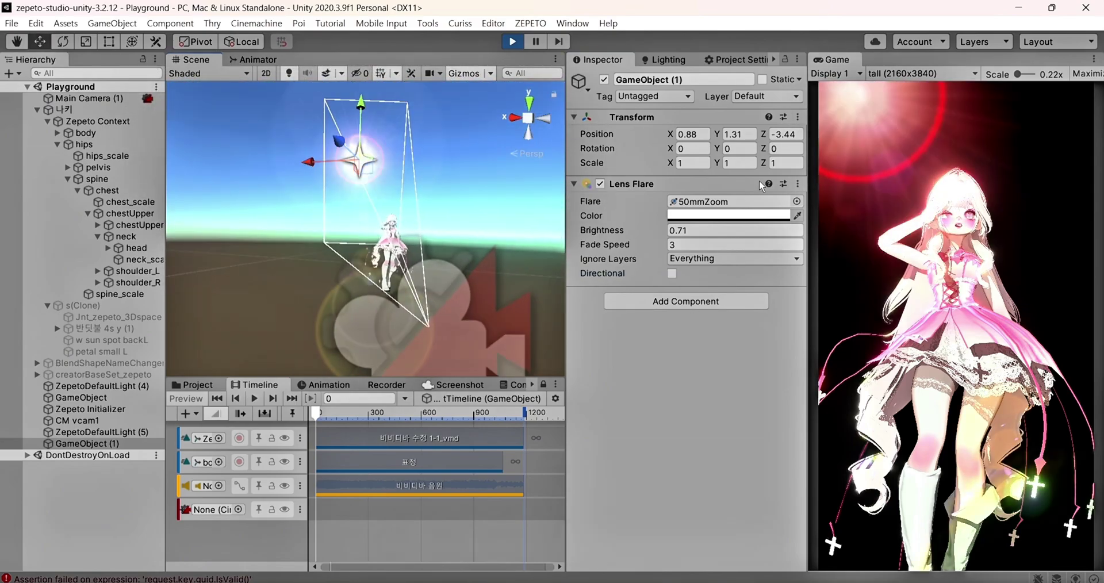
pyautogui.click(254, 399)
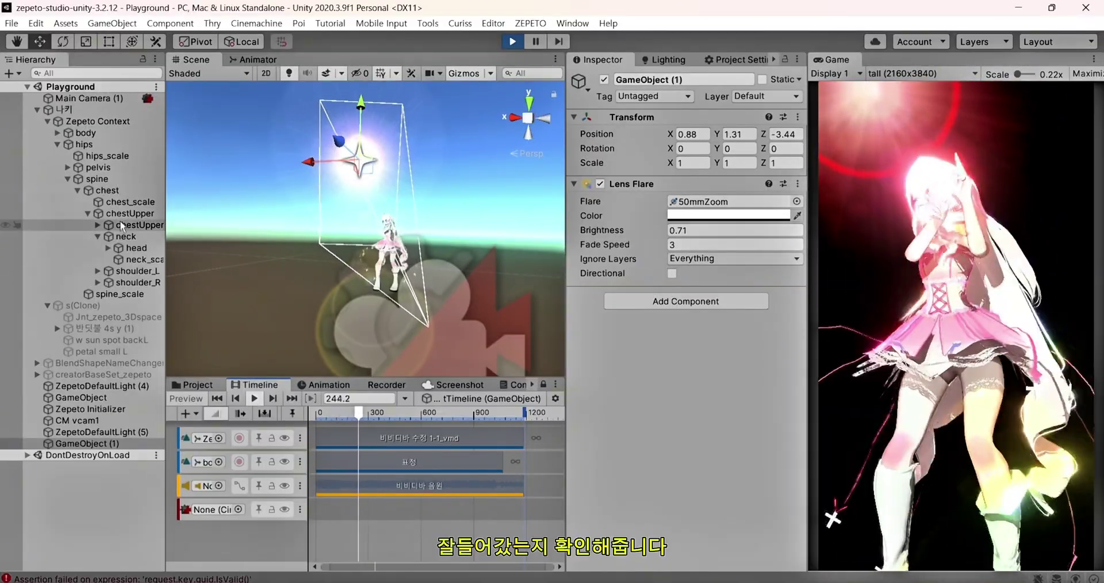
# Disable the Beautify effect on Main Camera (1).
pyautogui.click(89, 99)
pyautogui.scroll(-10, 644, 339)
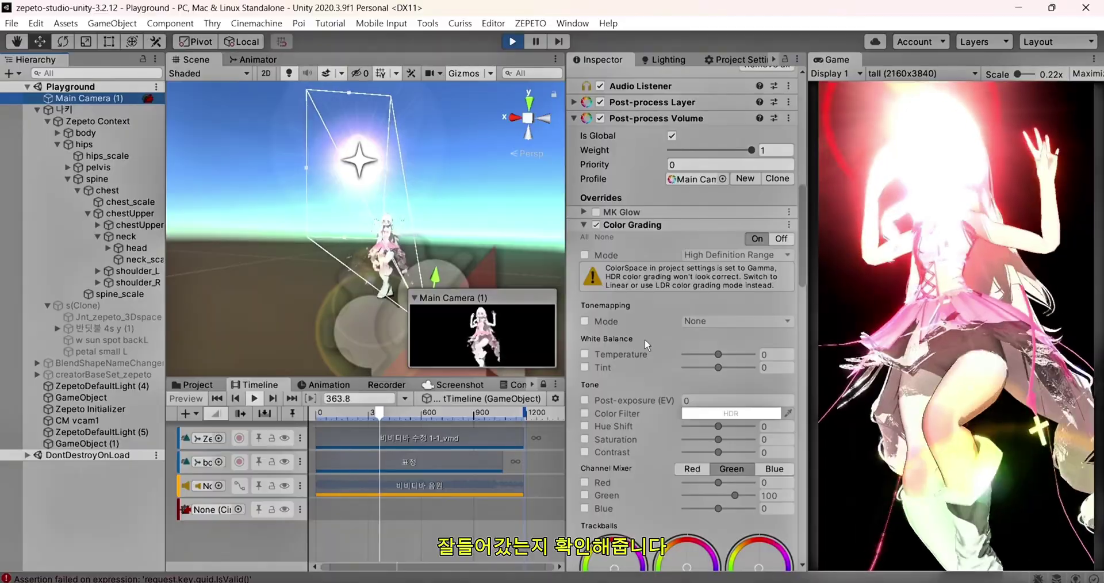
pyautogui.scroll(-5, 644, 340)
pyautogui.click(603, 188)
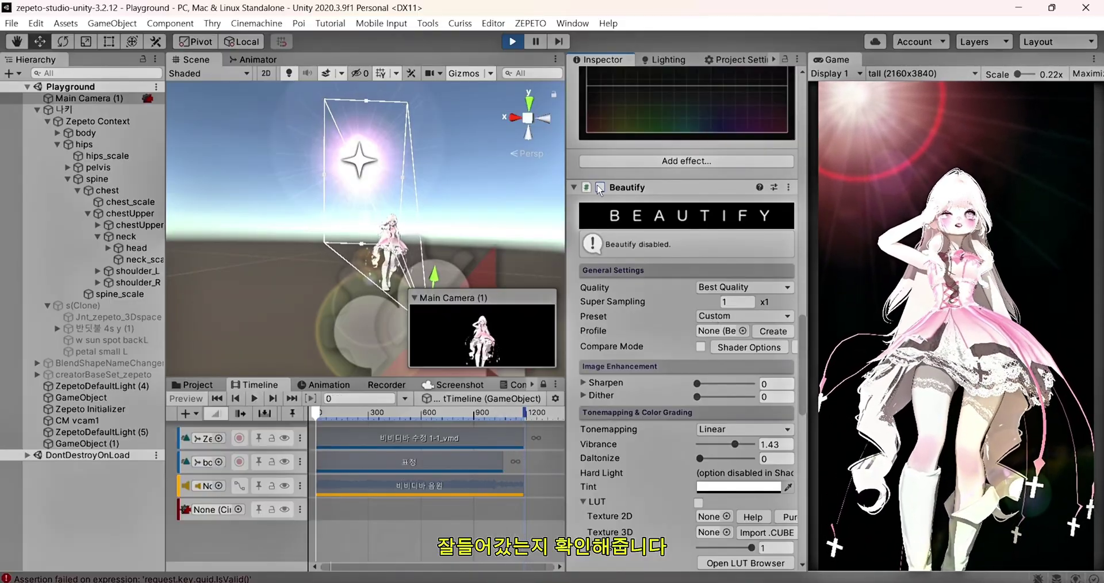
pyautogui.scroll(-5, 623, 286)
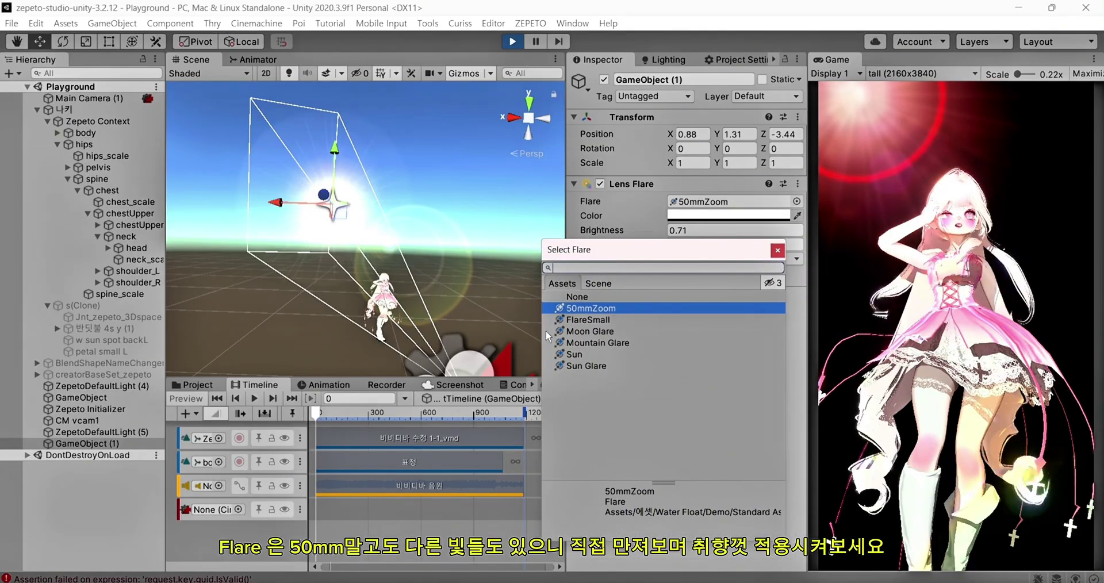
# Compare the Moon Glare, FlareSmall, Mountain Glare, Sun and Sun Glare flares, then keep 50mmZoom.
pyautogui.click(577, 331)
pyautogui.click(582, 320)
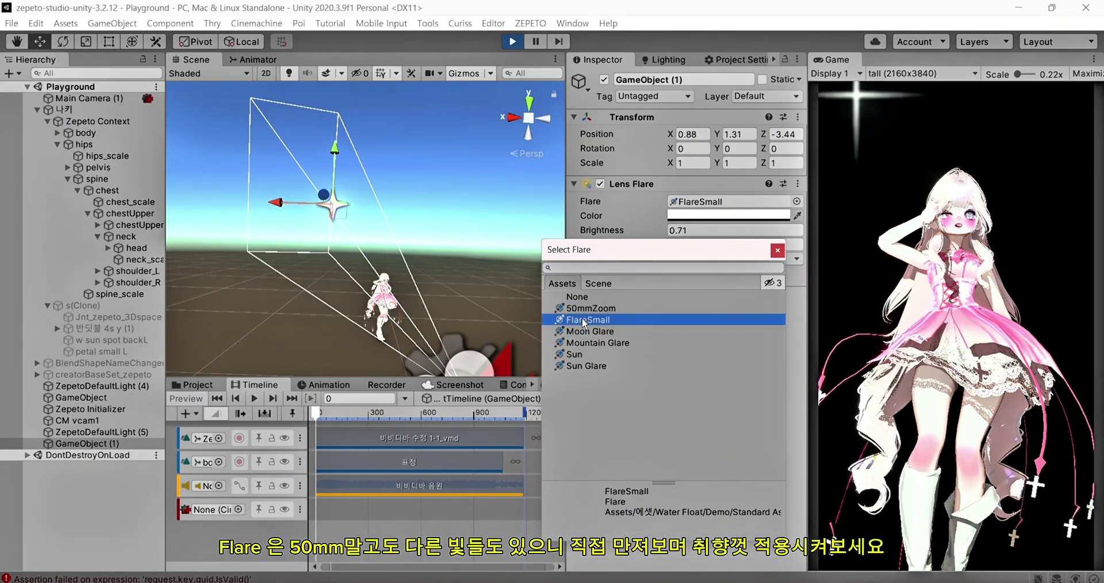
pyautogui.click(598, 343)
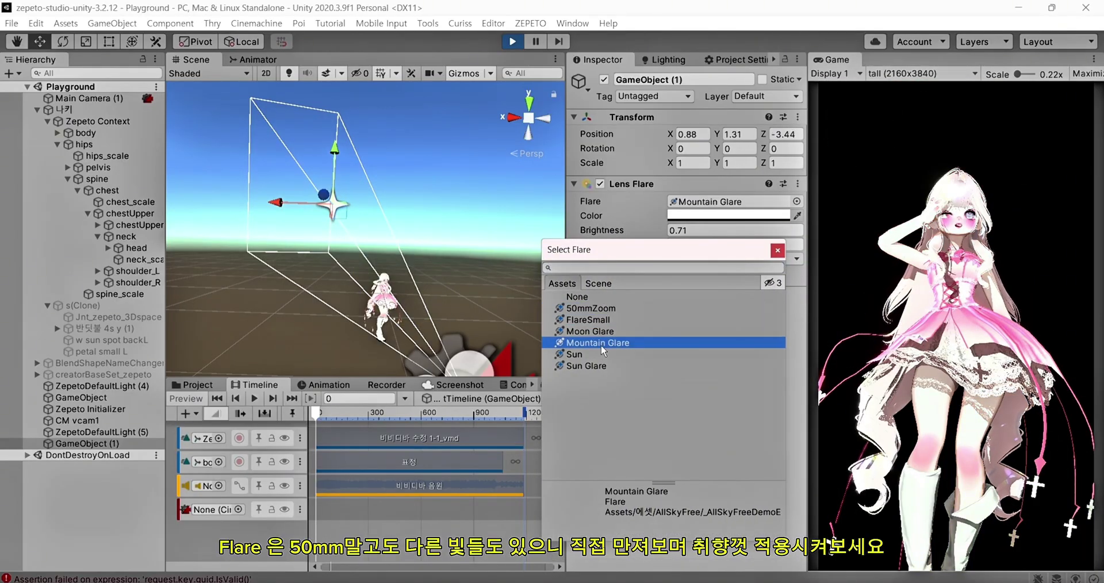
pyautogui.click(582, 331)
pyautogui.click(584, 344)
pyautogui.click(585, 354)
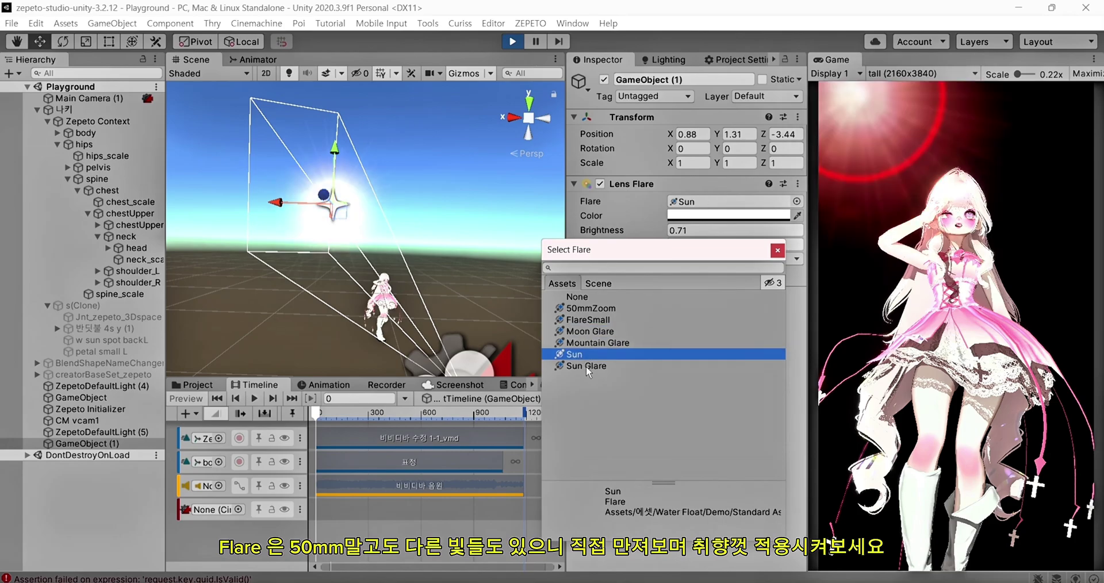
pyautogui.click(582, 367)
pyautogui.click(637, 309)
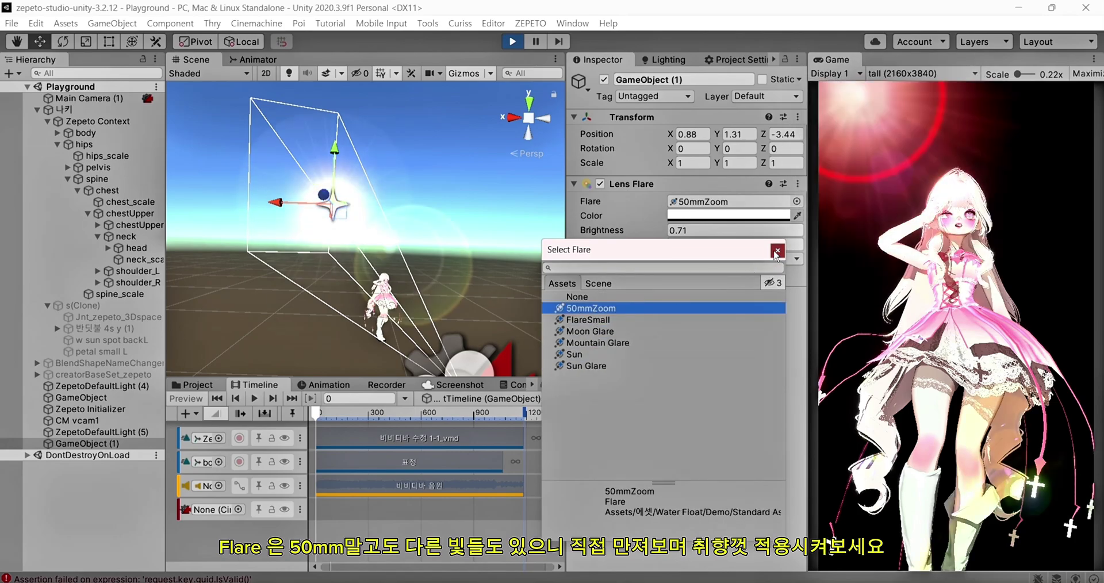
pyautogui.click(777, 251)
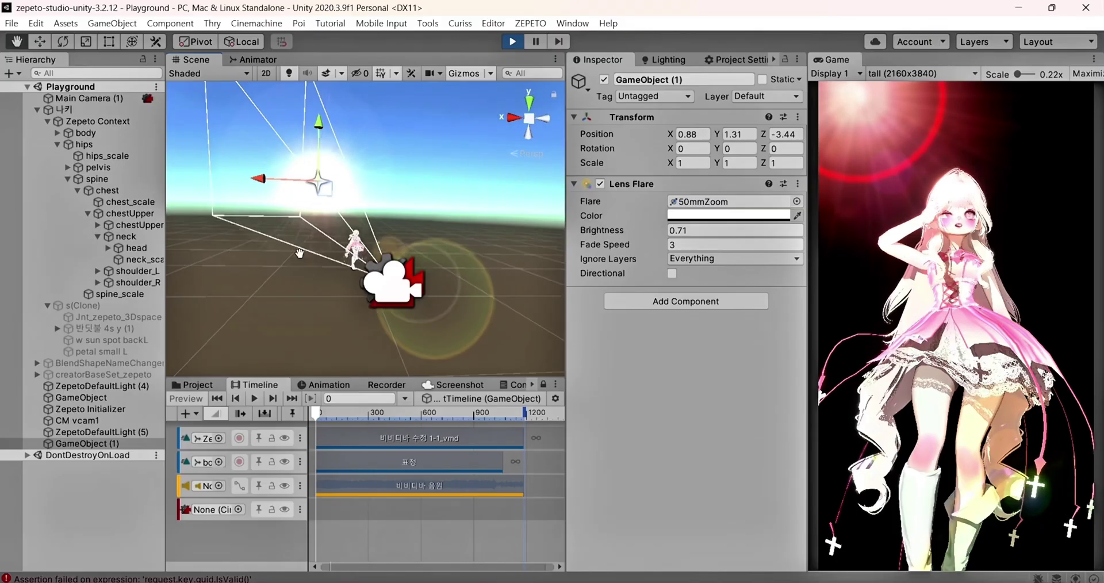
pyautogui.click(291, 332)
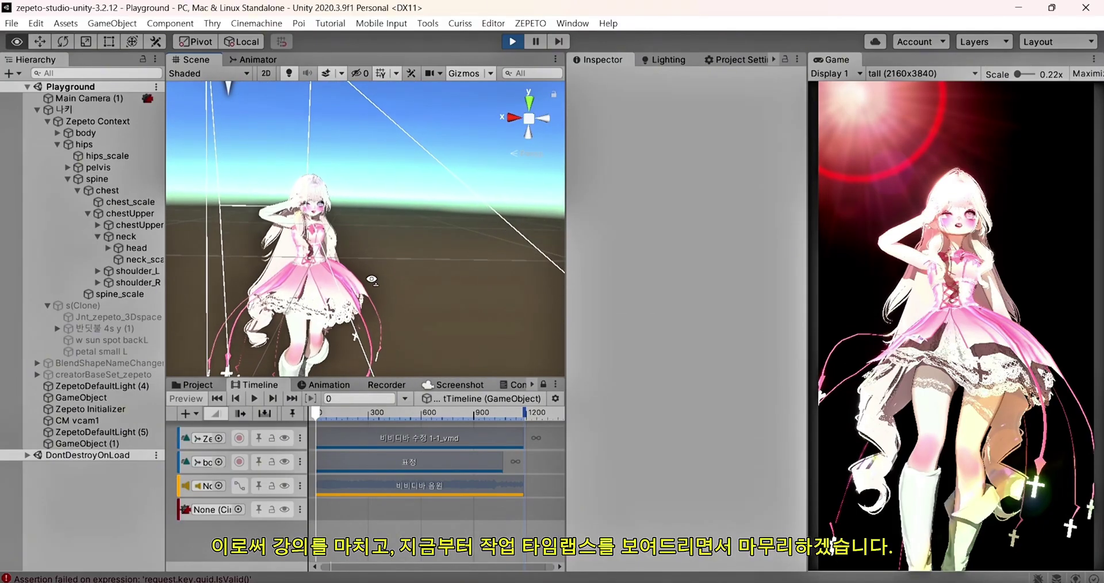
# Duplicate CM vcam1, shift it along X, add it as a Main Camera track shot, and set its field of view to 16.
pyautogui.click(75, 443)
pyautogui.hotkey('ctrl', 'd')
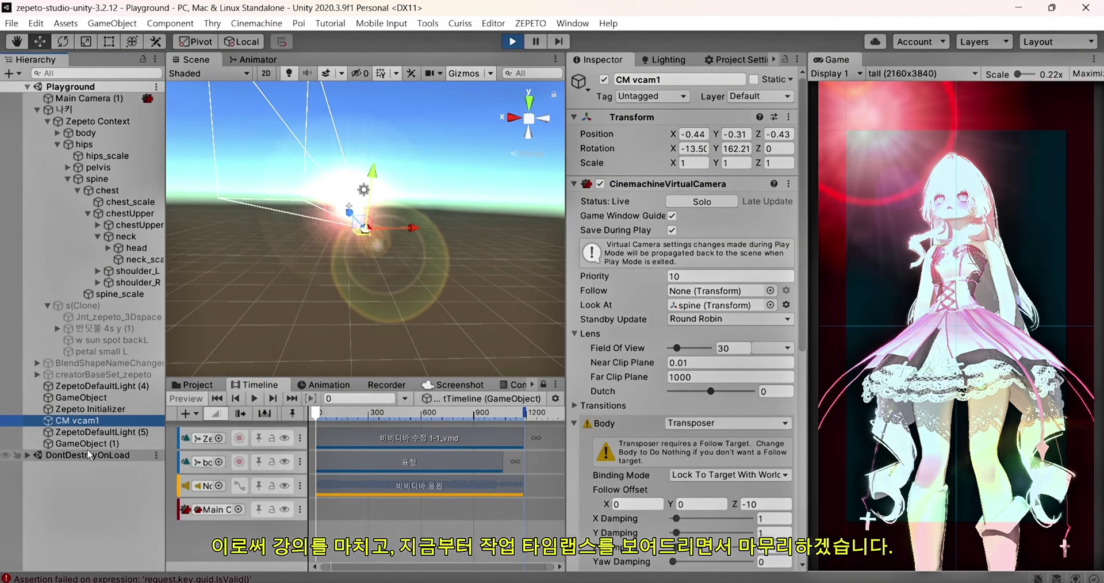
pyautogui.click(103, 444)
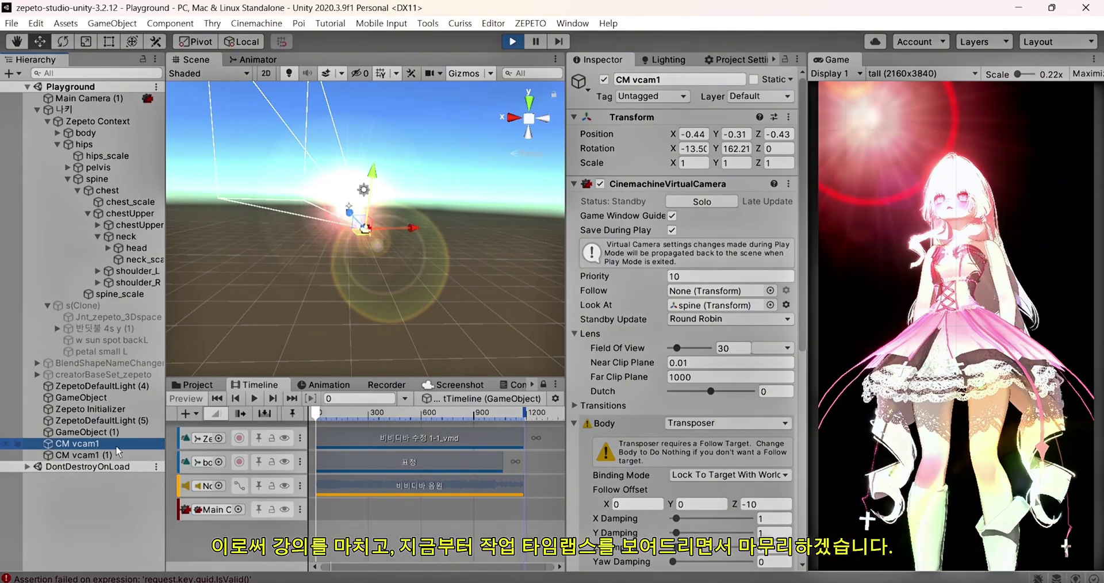
pyautogui.moveTo(410, 228); pyautogui.dragTo(399, 235)
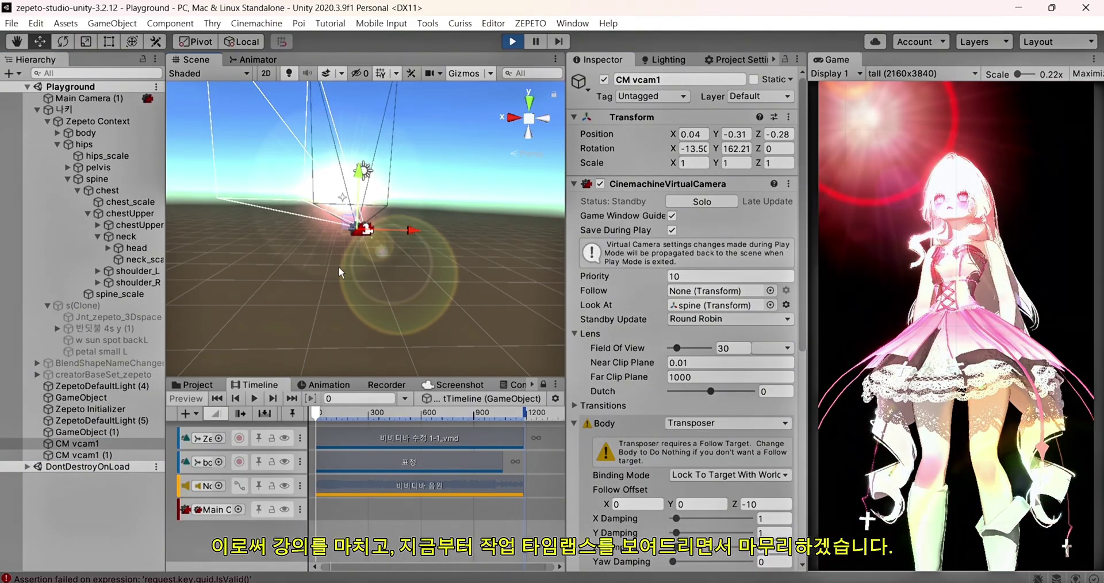
pyautogui.moveTo(331, 514); pyautogui.dragTo(332, 513)
pyautogui.click(323, 413)
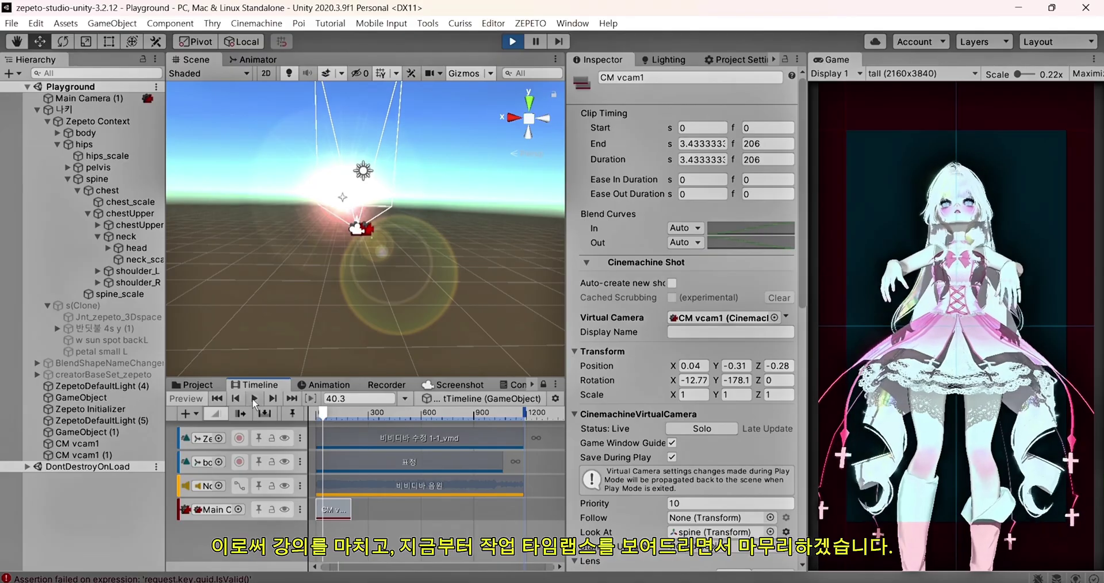
pyautogui.click(736, 350)
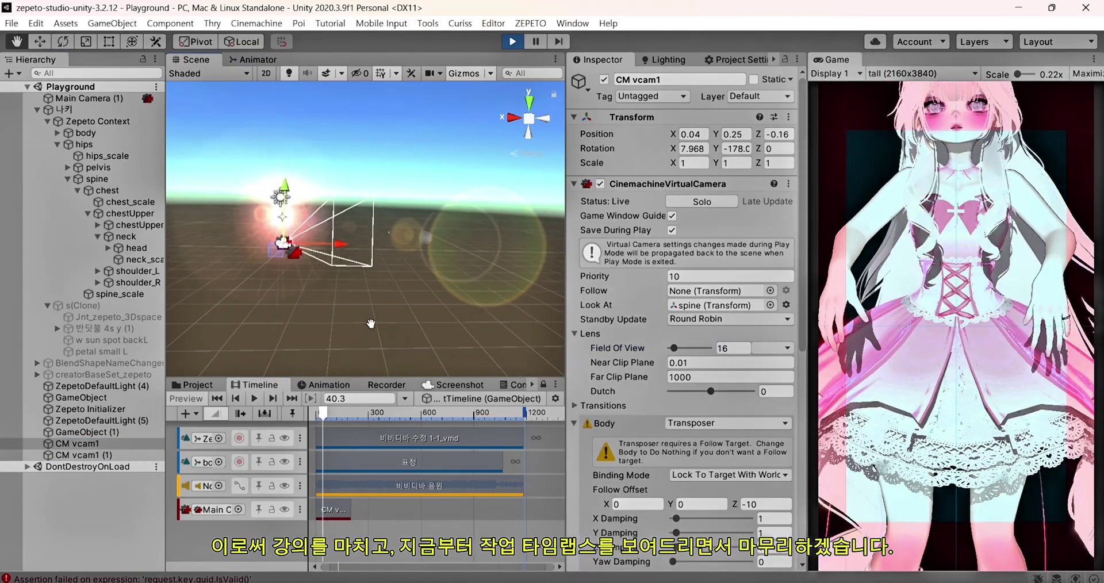
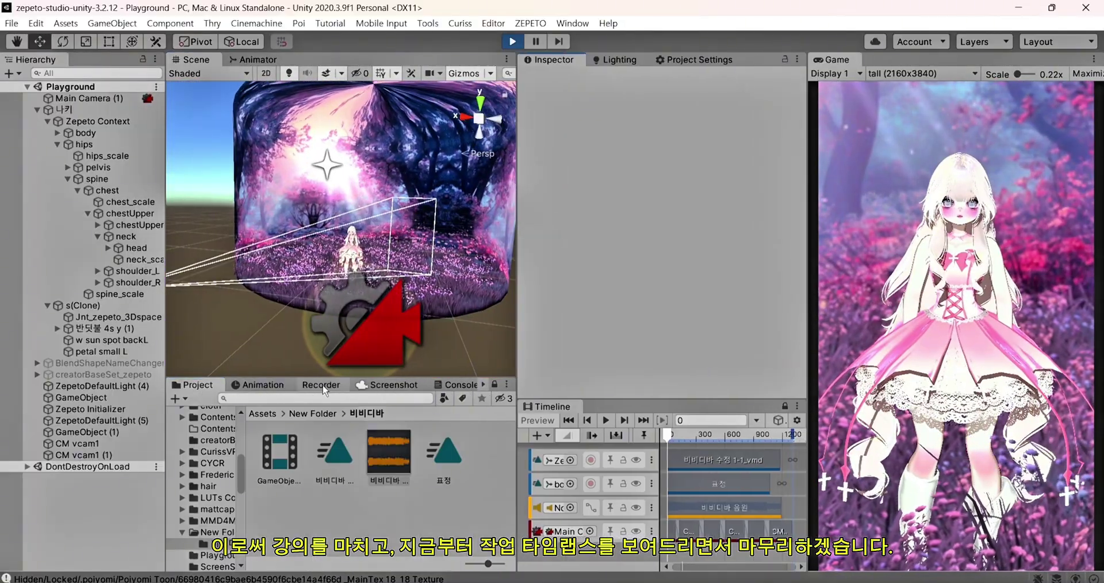
# Review the Movie recorder's H.264 MP4 (High) output settings and start recording the avatar's timeline.
pyautogui.click(321, 385)
pyautogui.moveTo(495, 378); pyautogui.dragTo(495, 262)
pyautogui.scroll(-3, 447, 495)
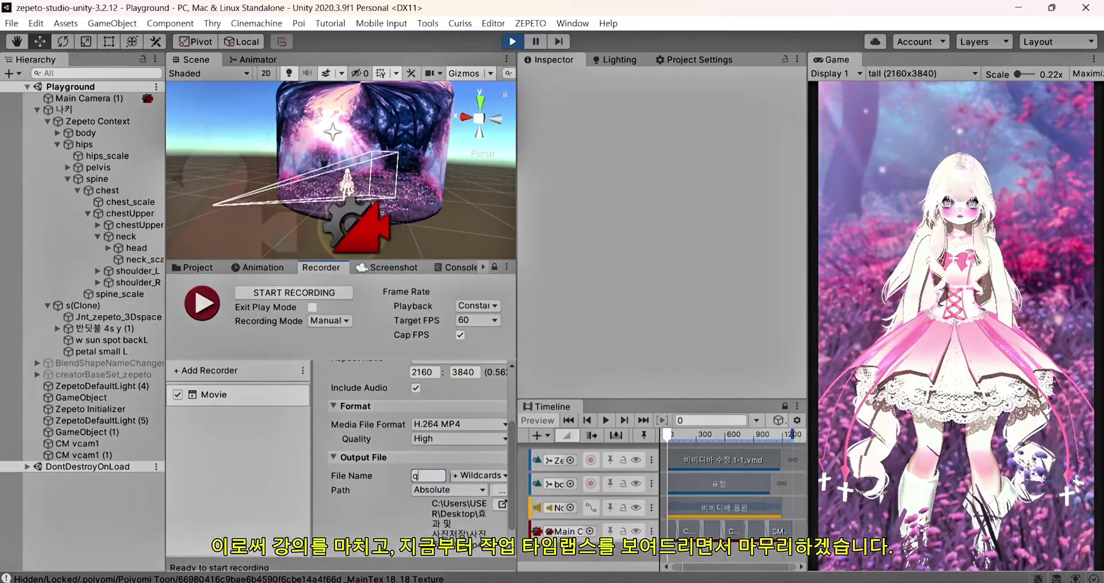
pyautogui.write('ㅂㅂㄷ')
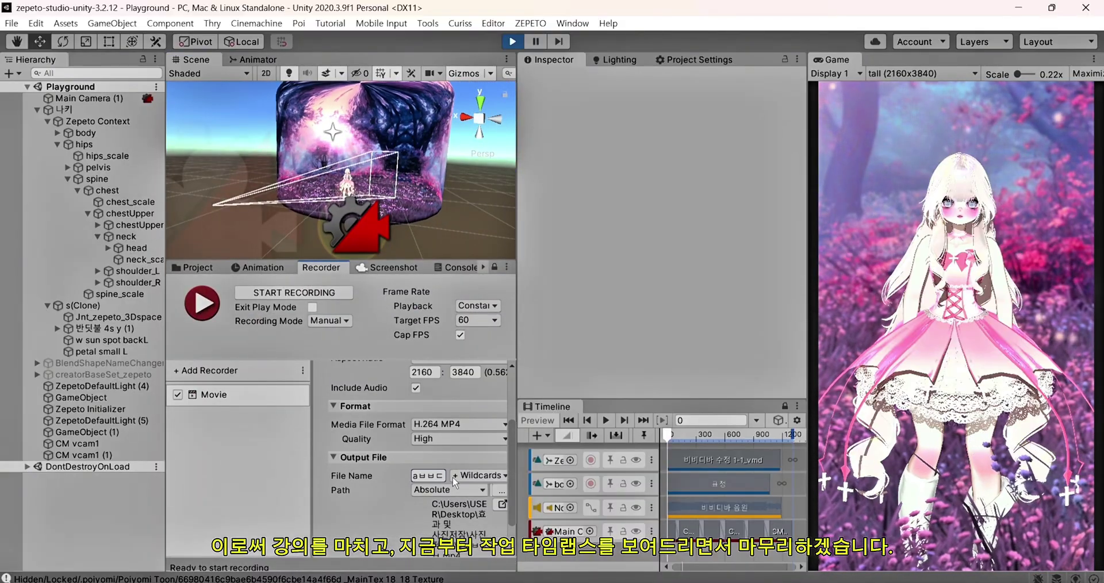
pyautogui.press('F10')
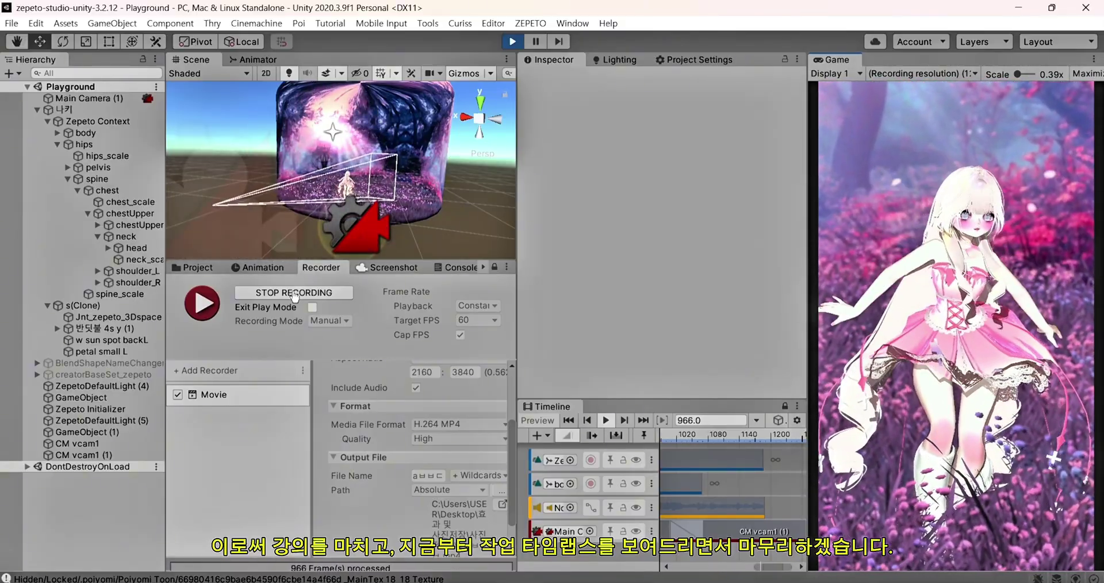
# Stop the movie recording, return to the Project's 비비디바 assets, and enlarge the Scene view.
pyautogui.click(283, 293)
pyautogui.click(193, 268)
pyautogui.moveTo(501, 258); pyautogui.dragTo(502, 375)
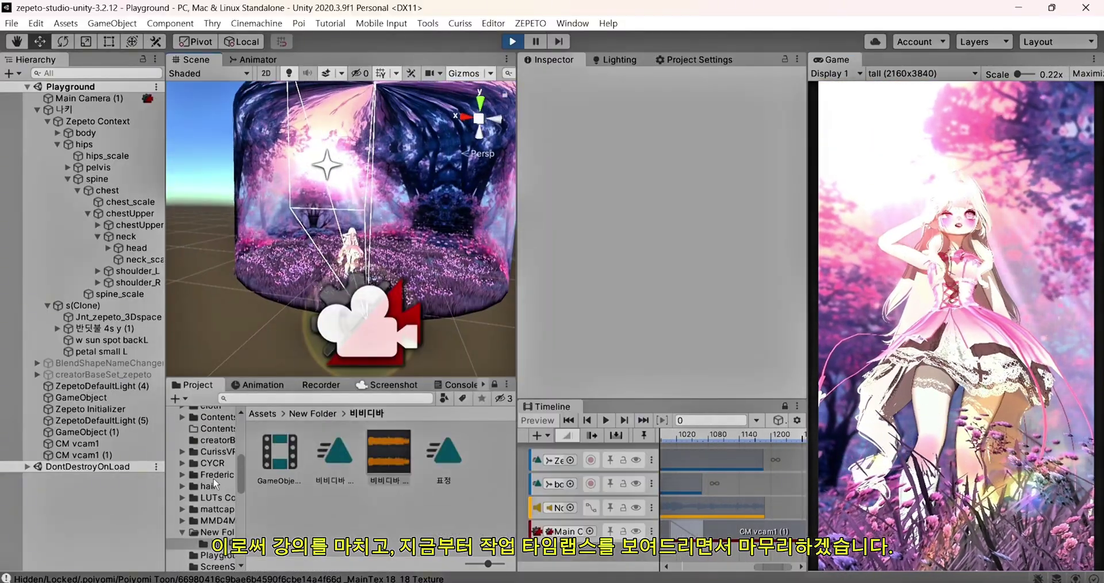